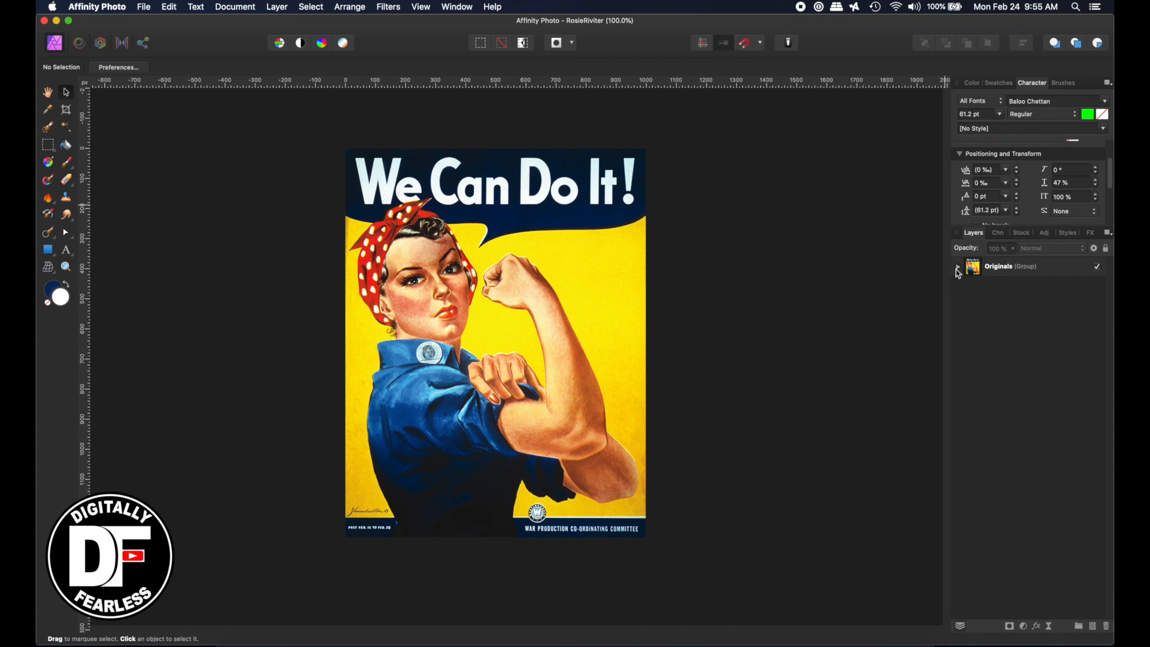
- Expand the Originals group, hide the Background layer, and show the aeroplane-2027235_1280 and 110506-F-MM982-012 layers
left_click(957, 270)
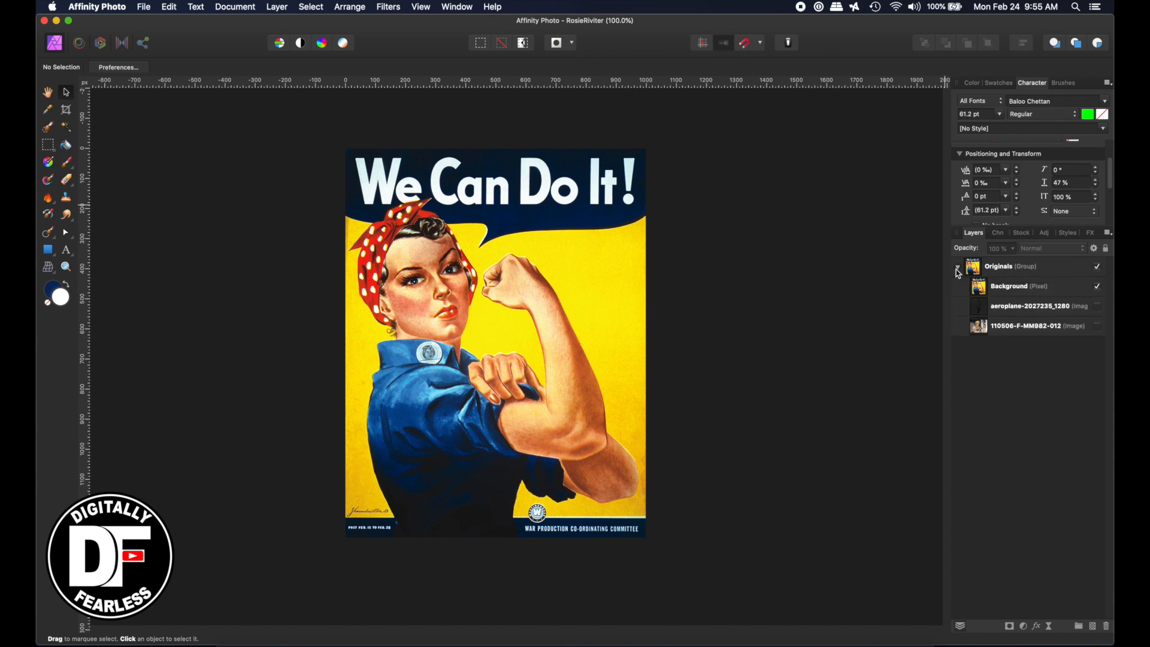
left_click(1098, 288)
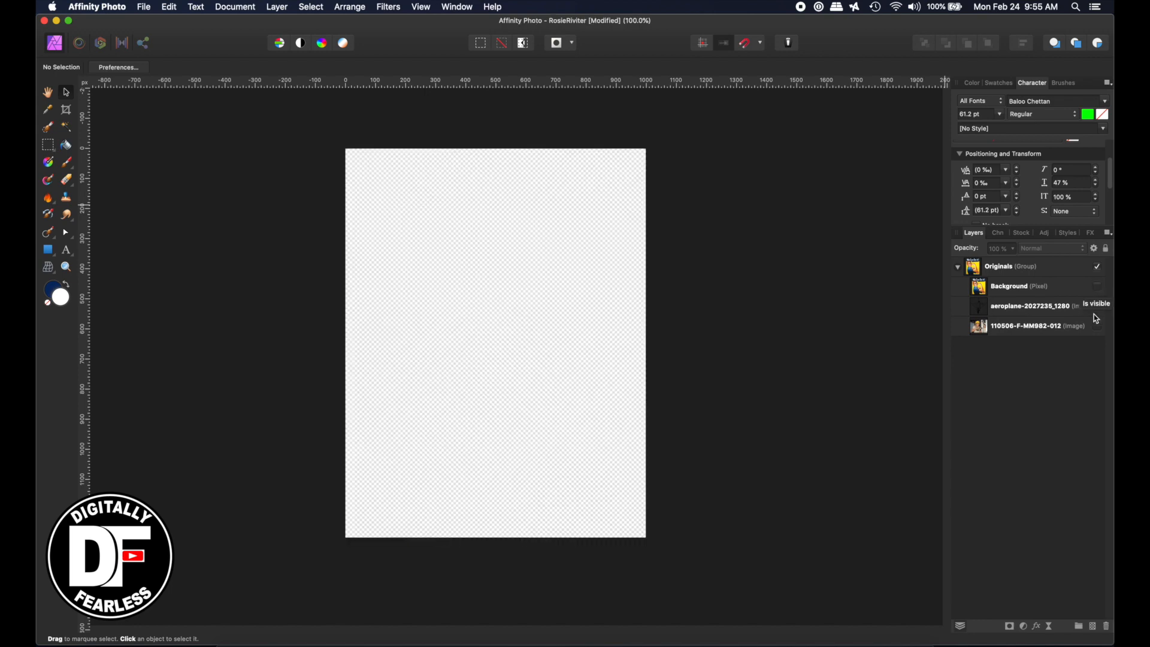
left_click(1098, 306)
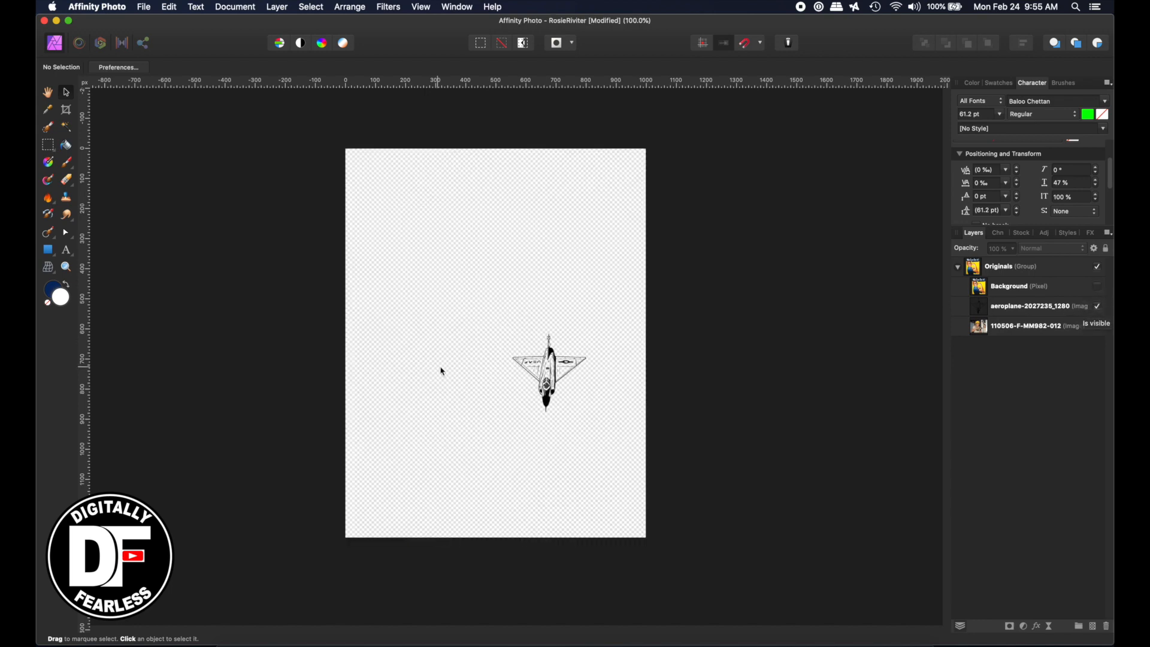
key("super+plus")
key("super+plus")
key("super+plus")
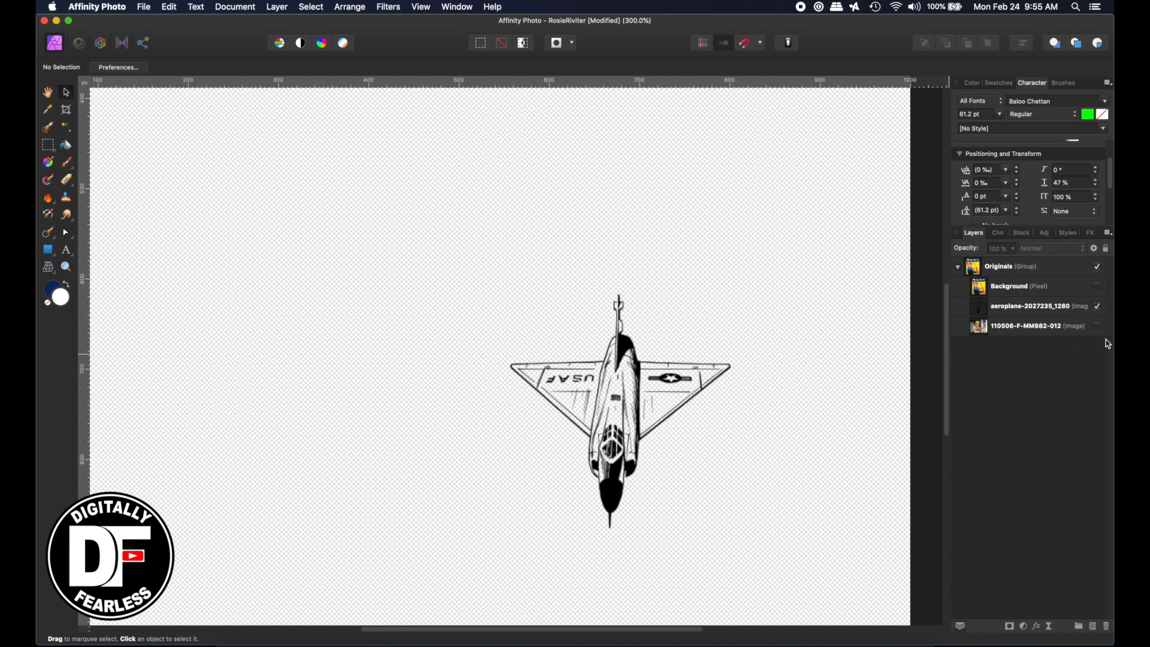
left_click(1098, 326)
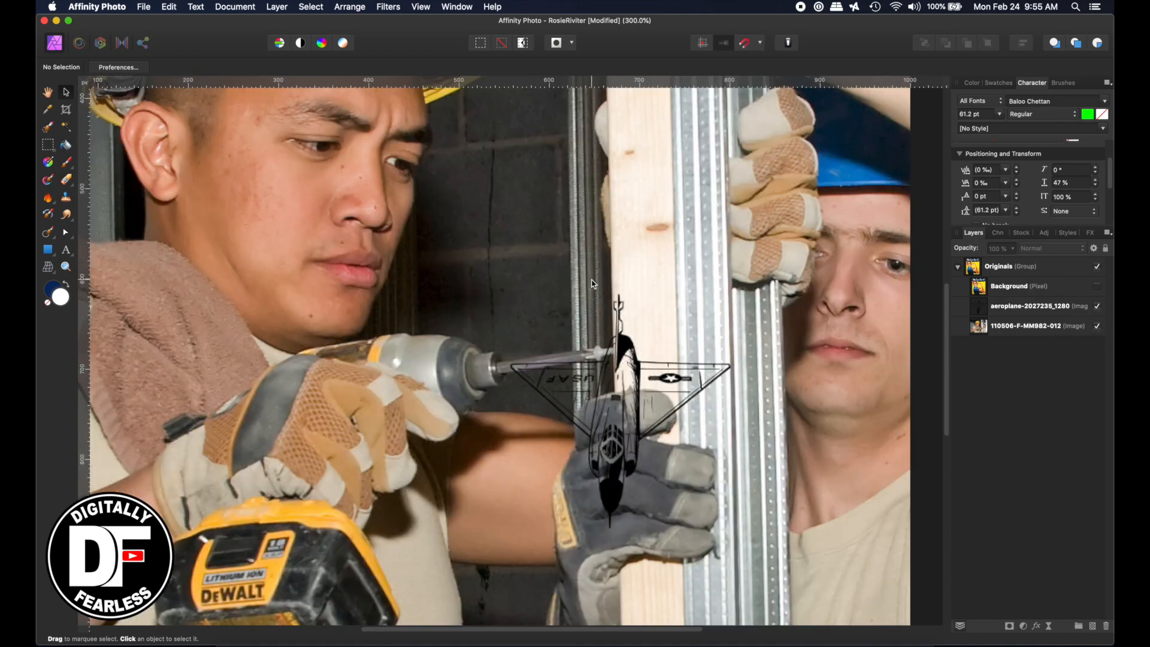
key("super+0")
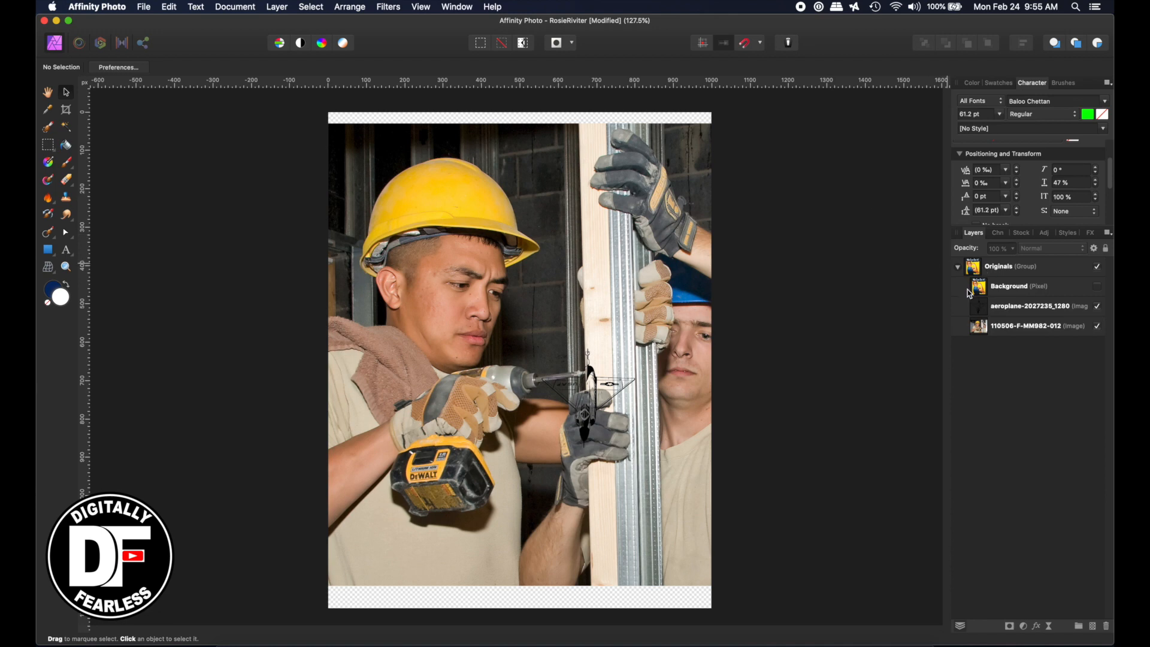
- Ungroup the Originals group to release its three layers
left_click(985, 330)
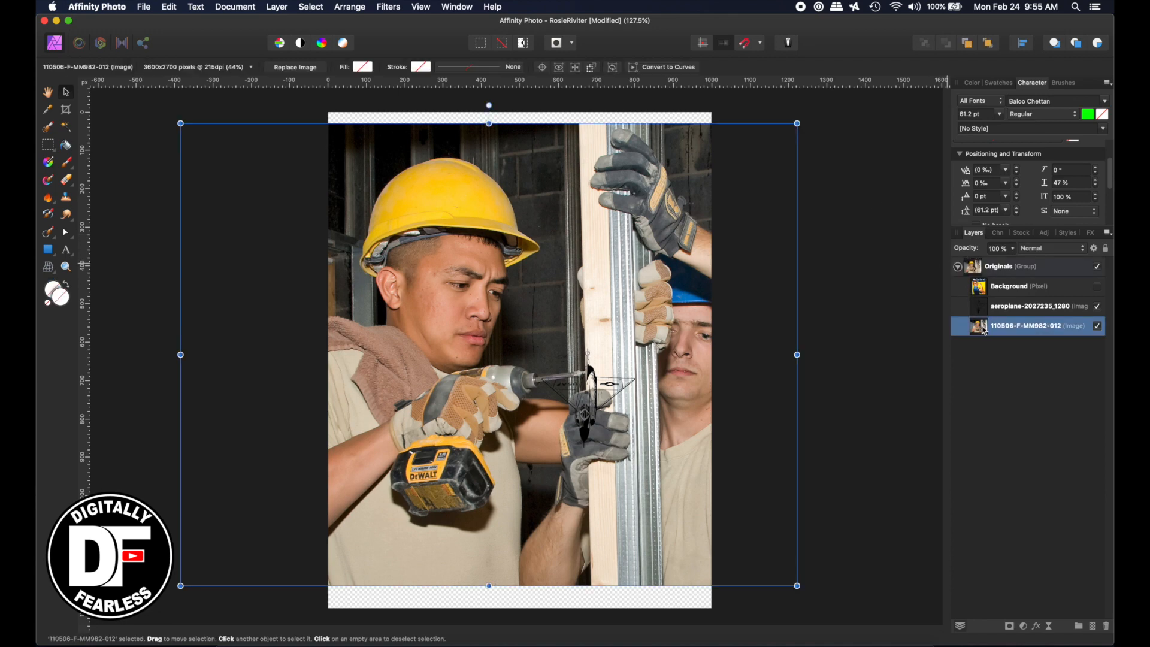
left_click(67, 268)
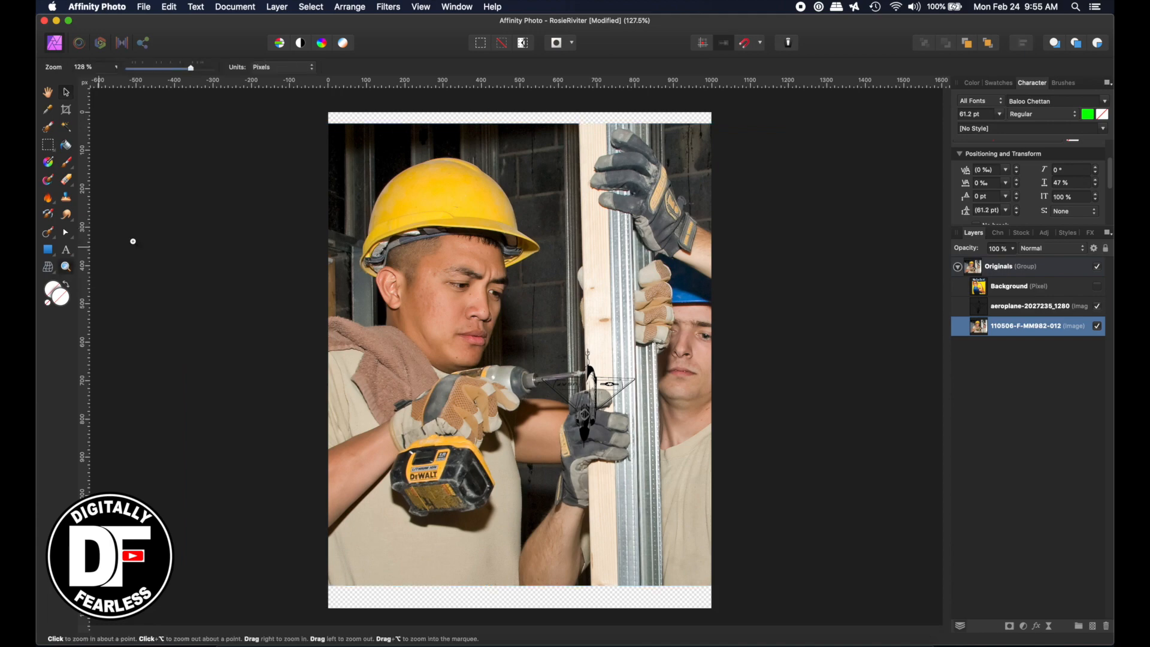
left_click(441, 180)
left_click(441, 181)
left_click(441, 180)
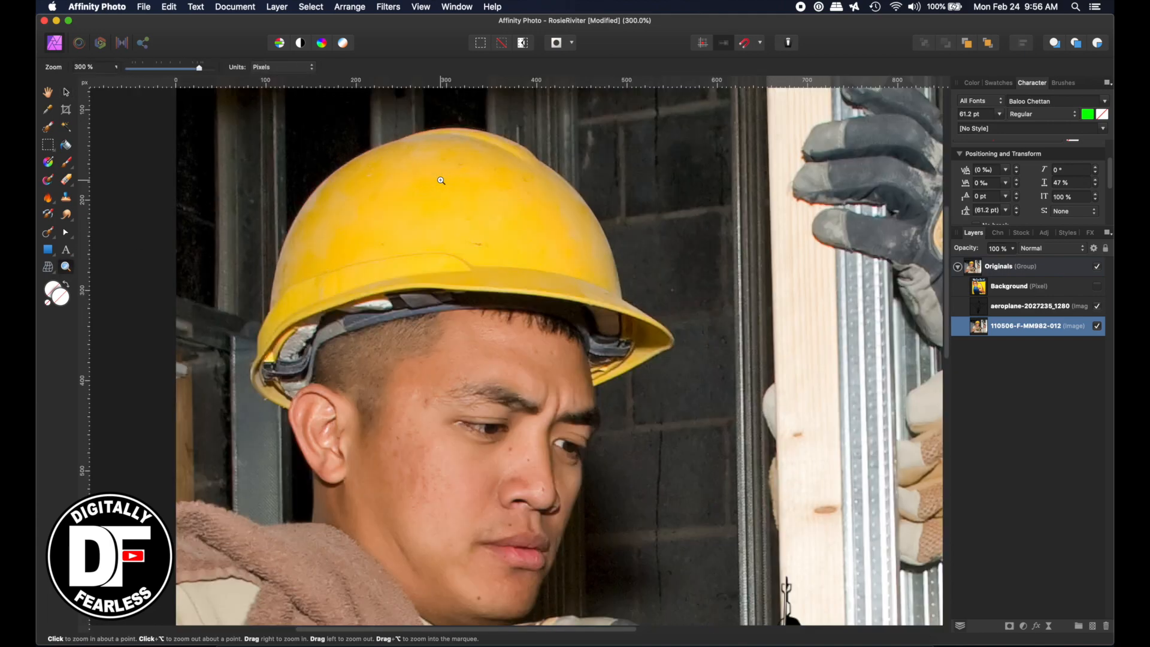
key("super+1")
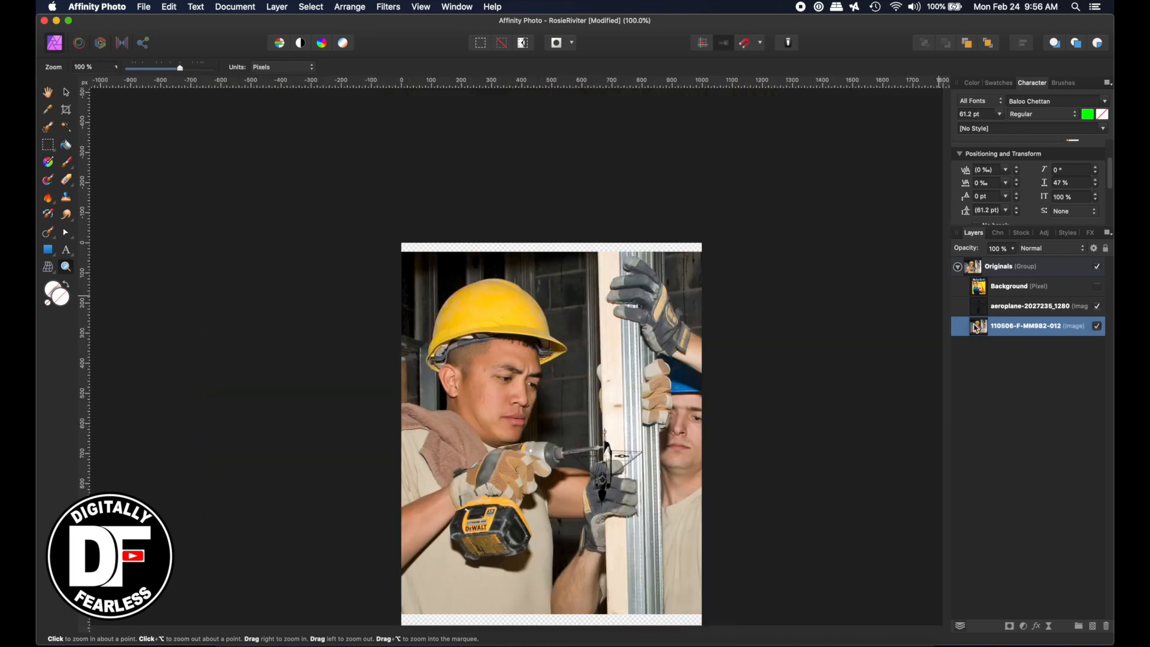
left_click(1000, 266)
right_click(1000, 266)
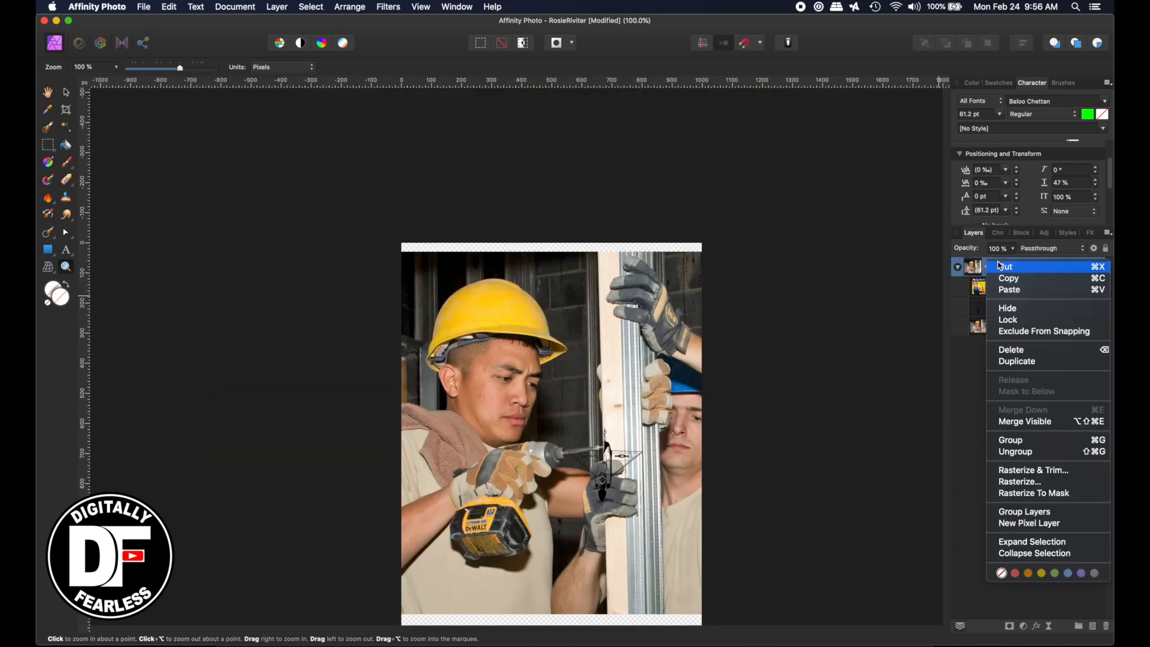
left_click(998, 453)
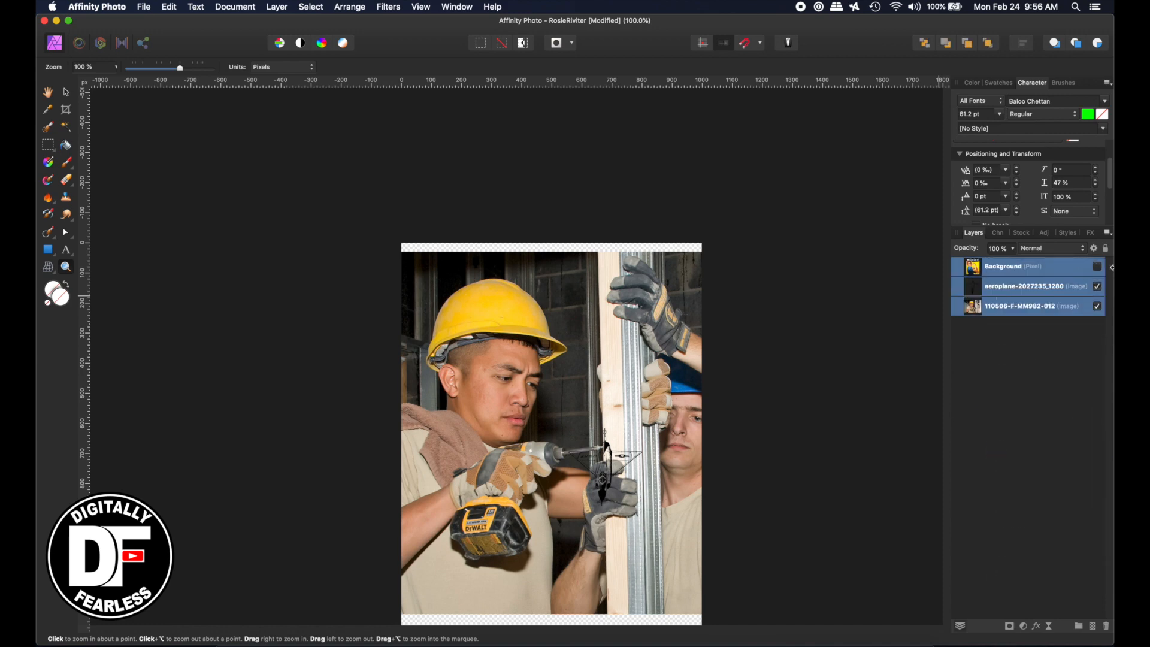
- Move the 110506-F-MM982-012 photo above the Background layer, then show Background and hide the aeroplane layer
left_click(972, 307)
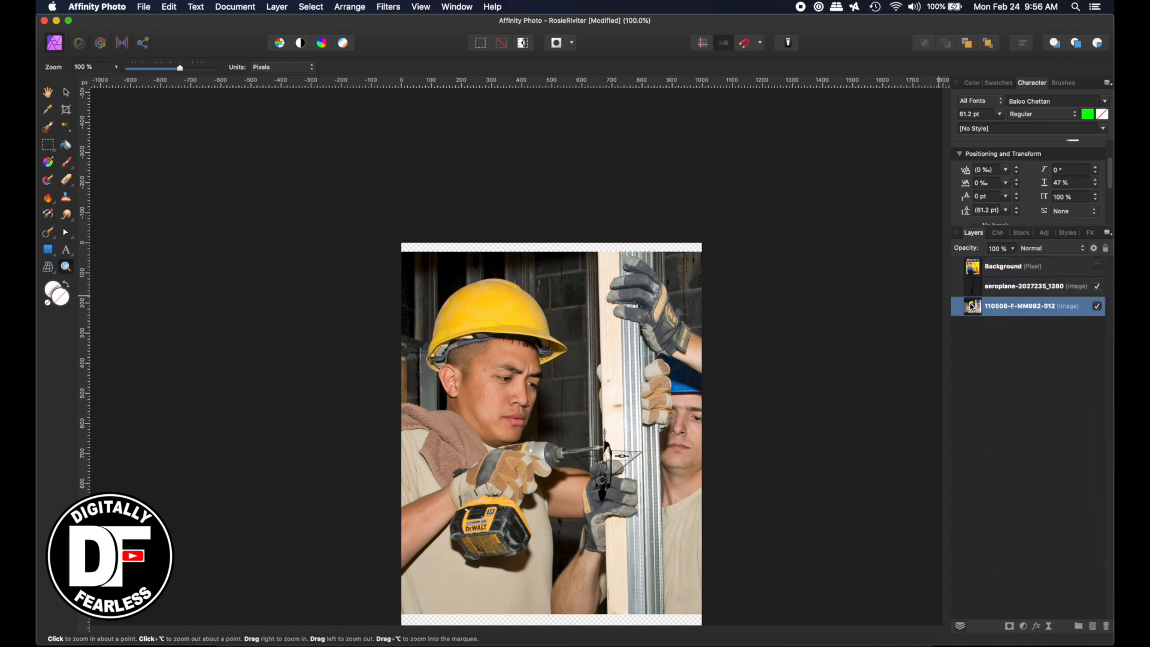
left_click_drag(972, 308, 972, 266)
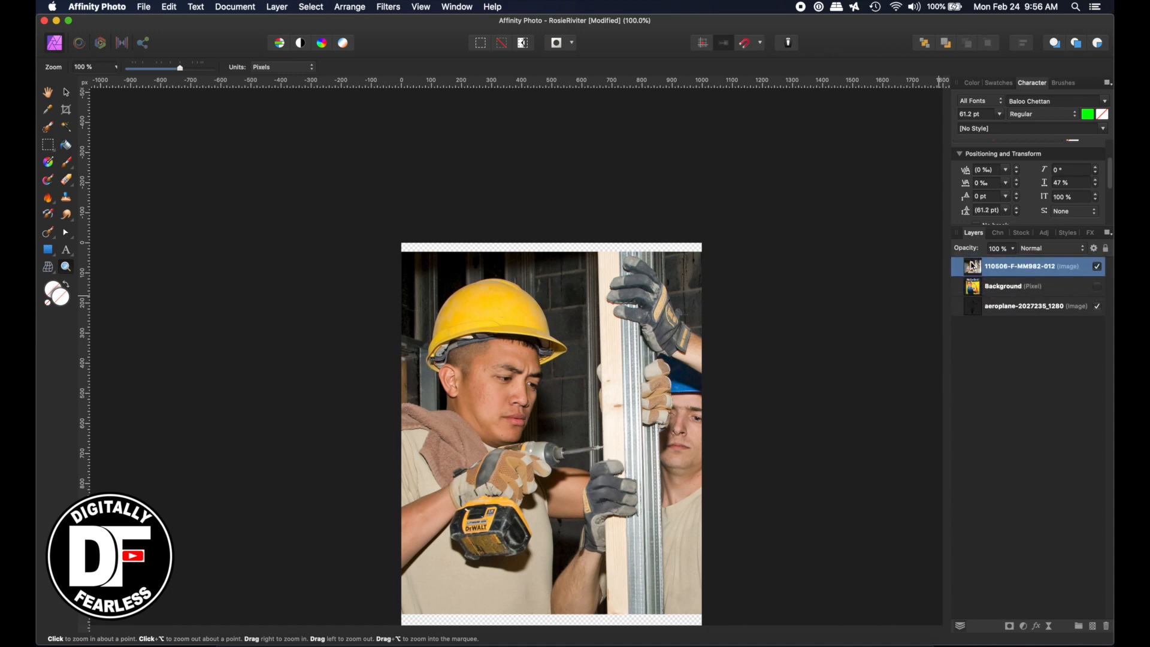
left_click(1100, 289)
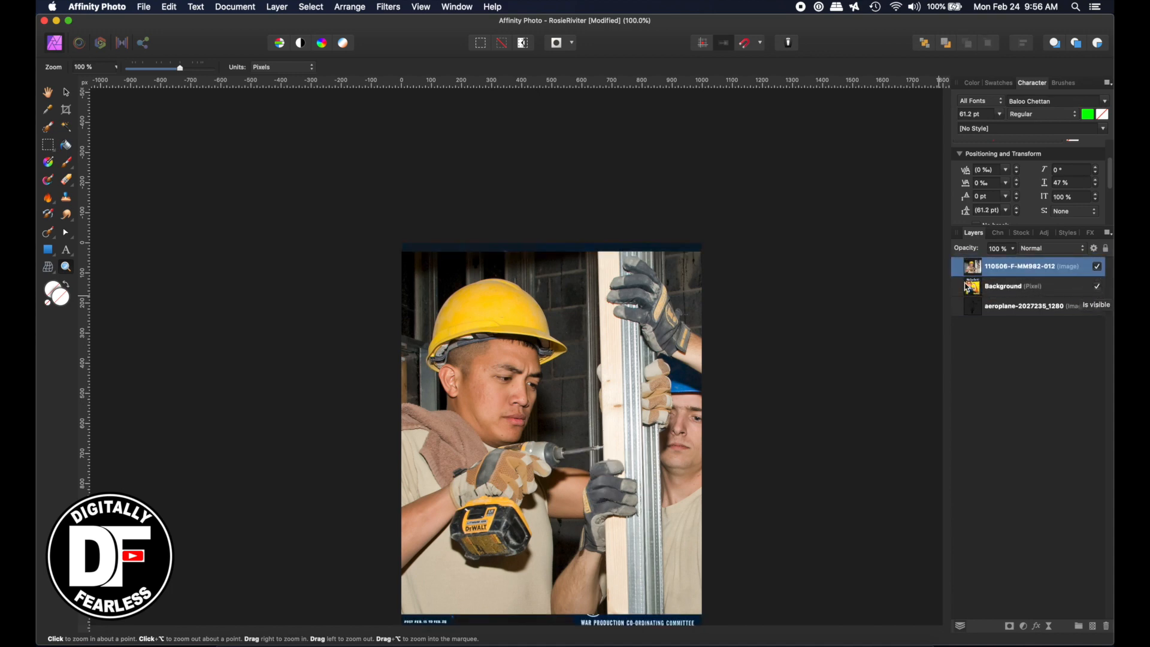
left_click(1099, 307)
- Set the construction worker photo layer's opacity to 52% to see the poster beneath it
key("5")
key("1")
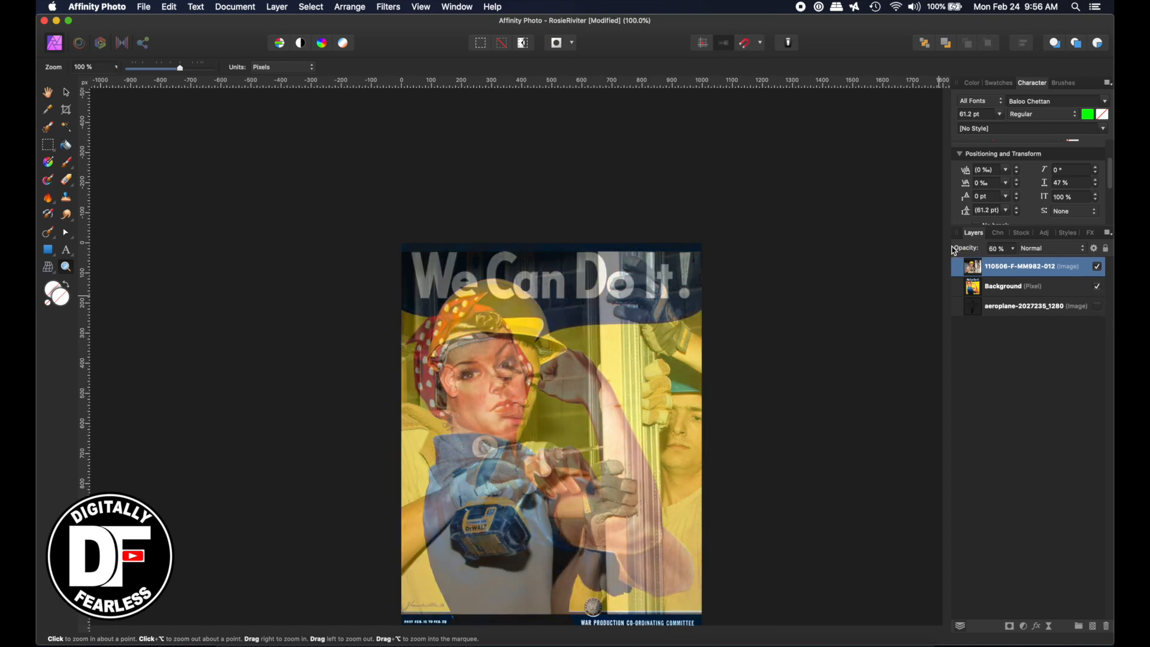
key("5")
key("6")
key("5")
key("2")
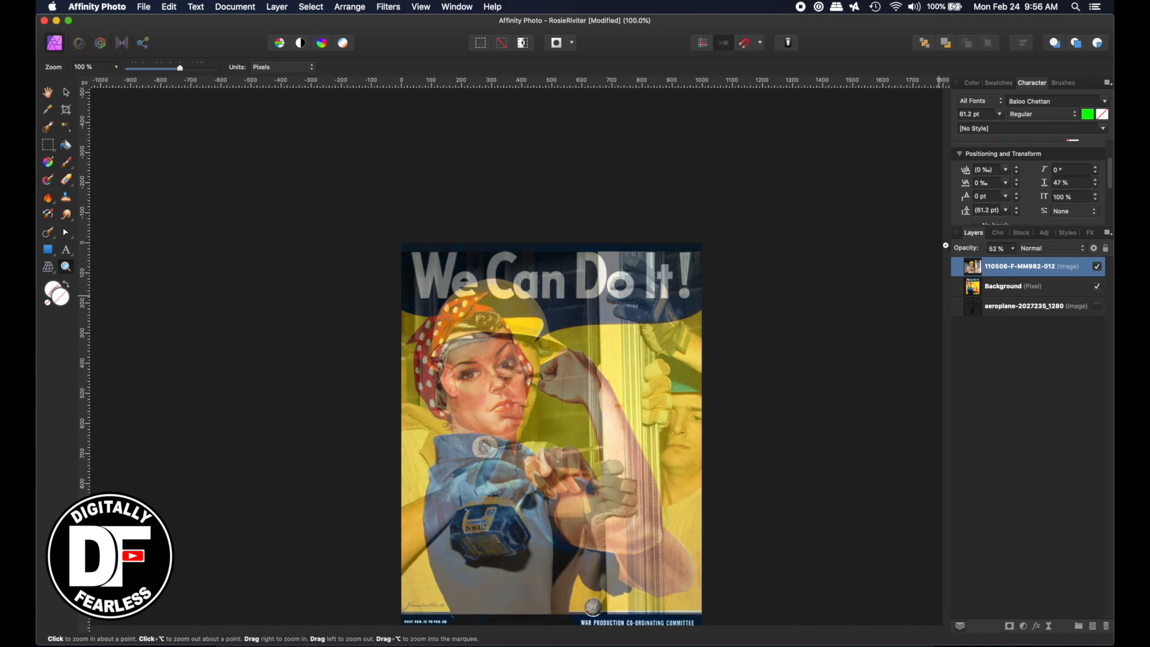
- Rotate the construction worker photo counterclockwise and scale it down slightly so the hard hat matches the tilt of the poster woman's head
left_click(68, 93)
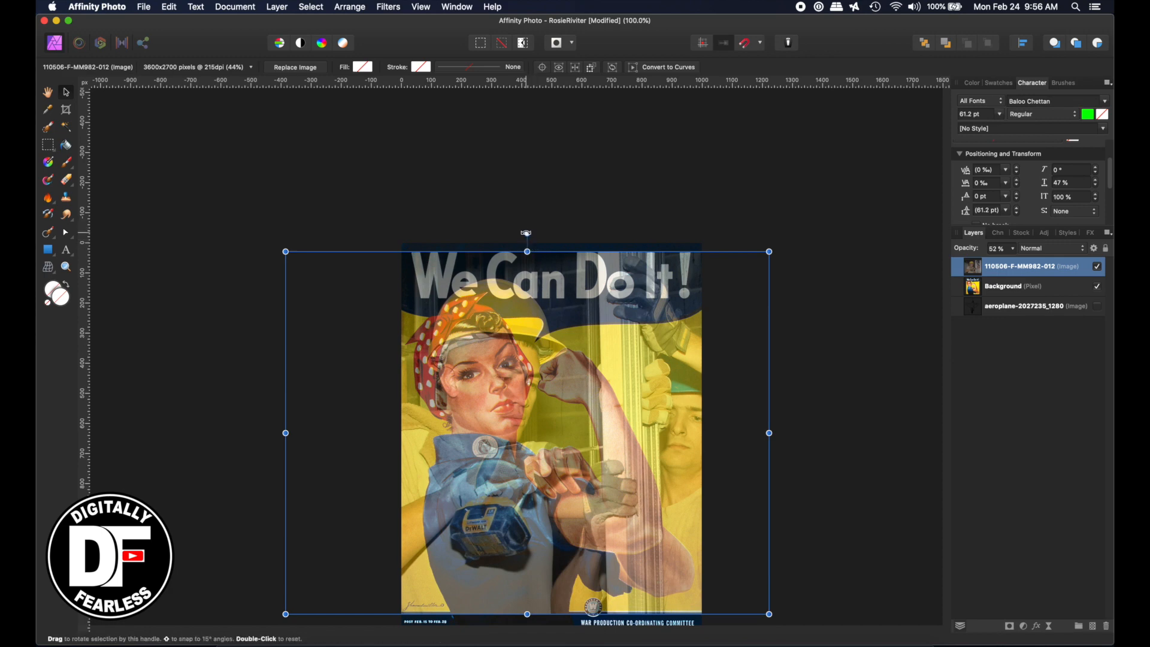
left_click_drag(526, 233, 473, 237)
left_click_drag(717, 196, 689, 204)
left_click_drag(470, 259, 431, 270)
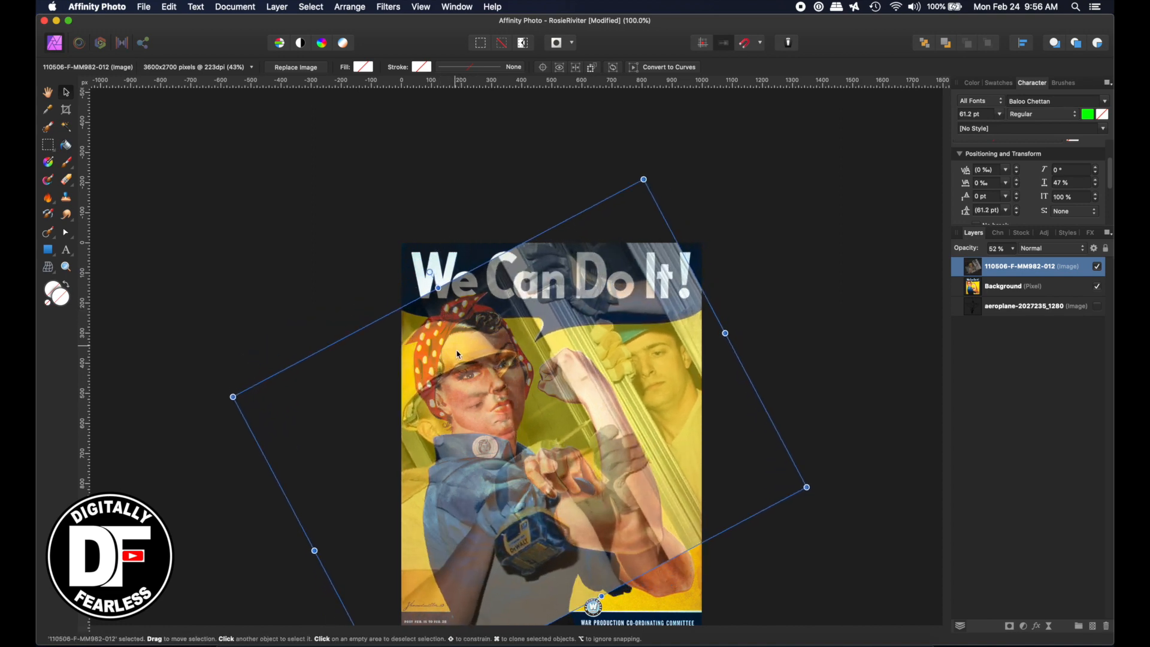
- Move the tilted photo up over the poster woman's head and enlarge it slightly from its corner
left_click_drag(459, 354, 480, 339)
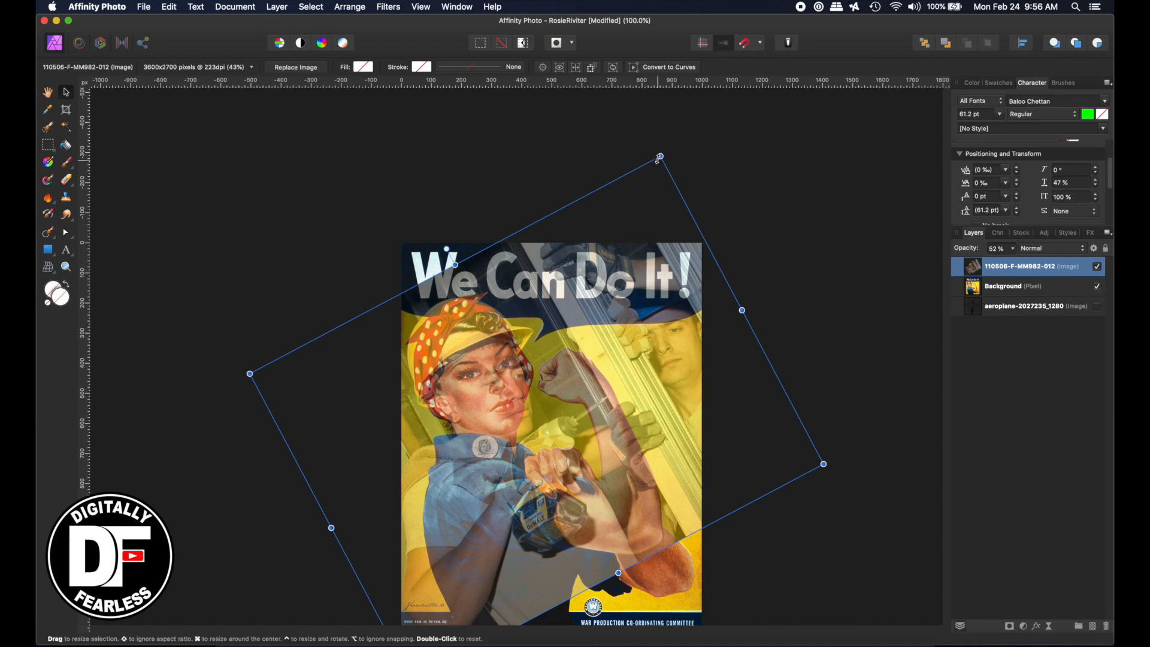
mouse_move(659, 157)
left_mouse_down()
mouse_move(639, 152)
mouse_move(645, 142)
left_mouse_up()
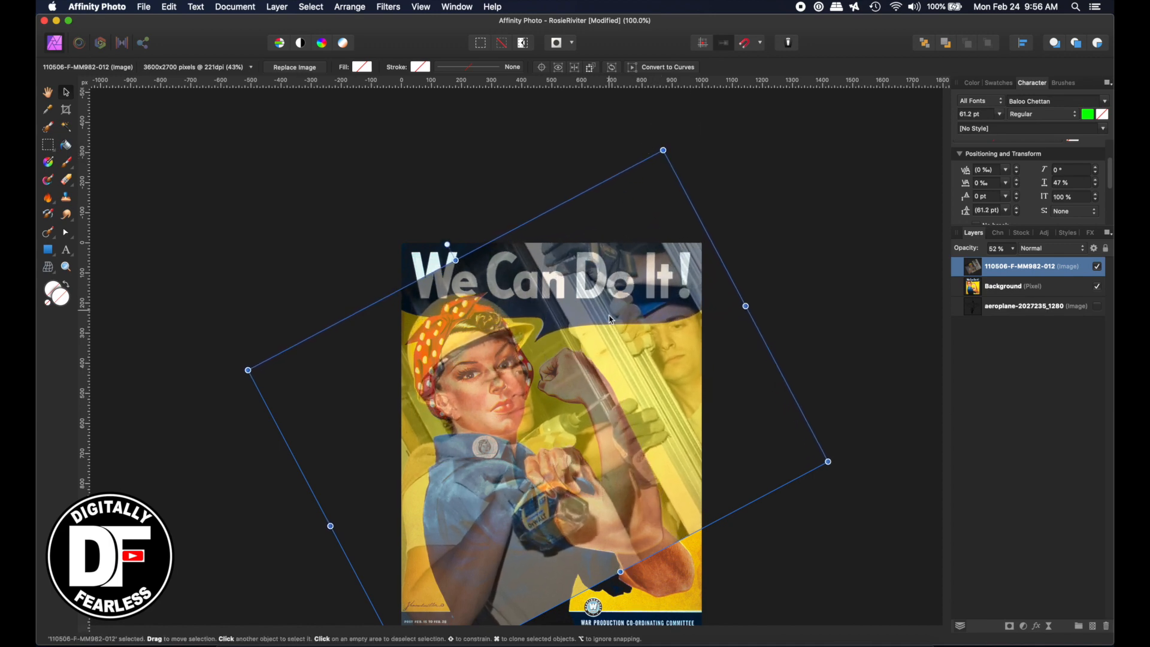
left_click_drag(609, 328, 589, 326)
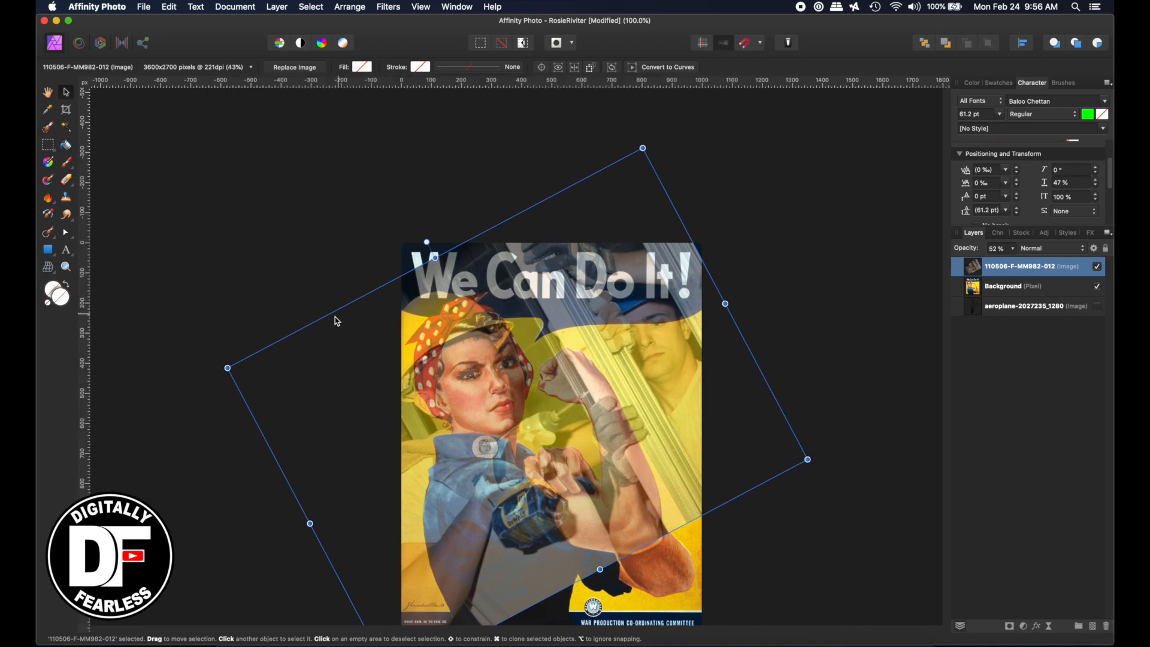
- Shrink the photo slightly from its corner and fine-tune its rotation and position until the hard hat fits the woman's head
right_click(228, 369)
left_click(246, 373)
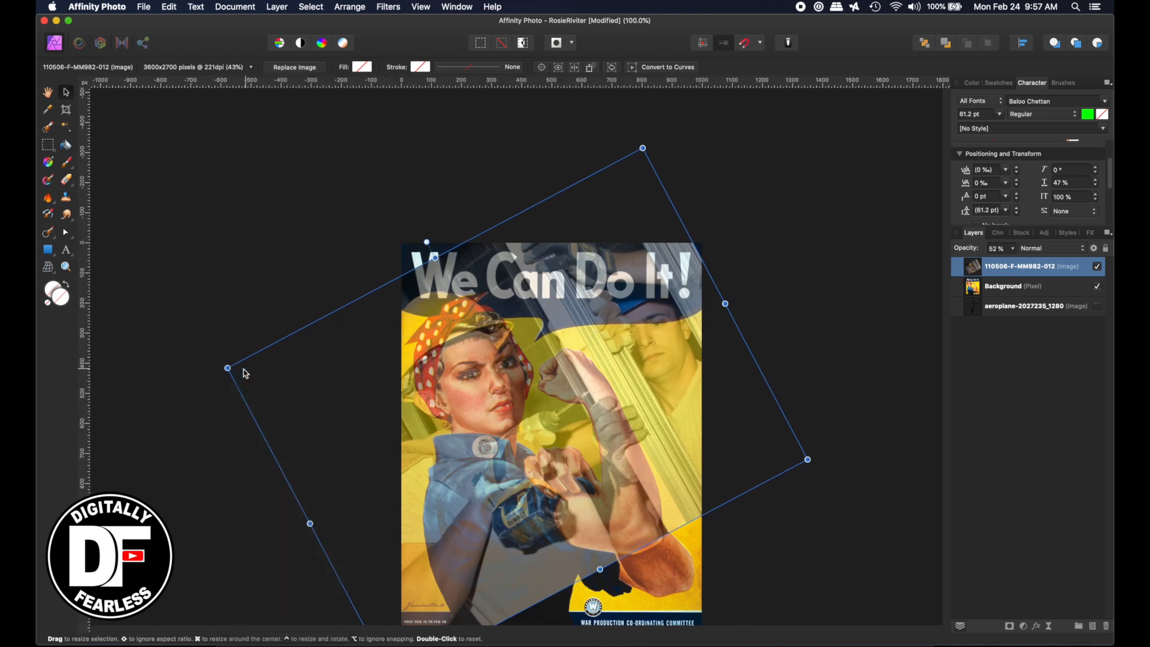
key("super+z")
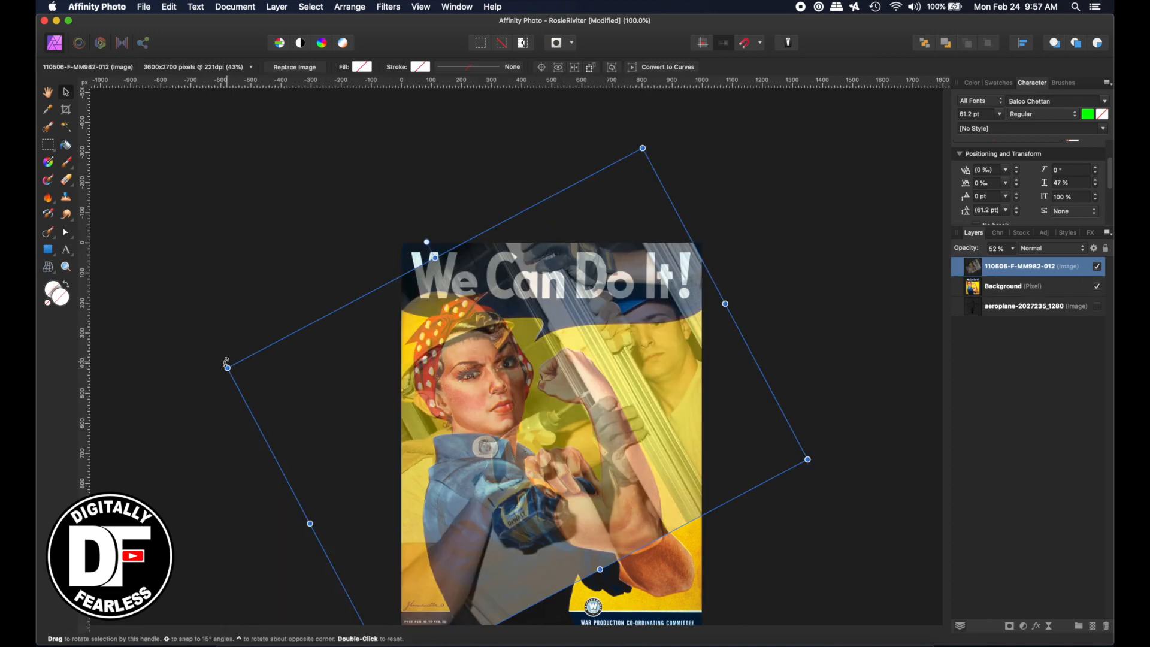
left_click_drag(226, 366, 253, 371)
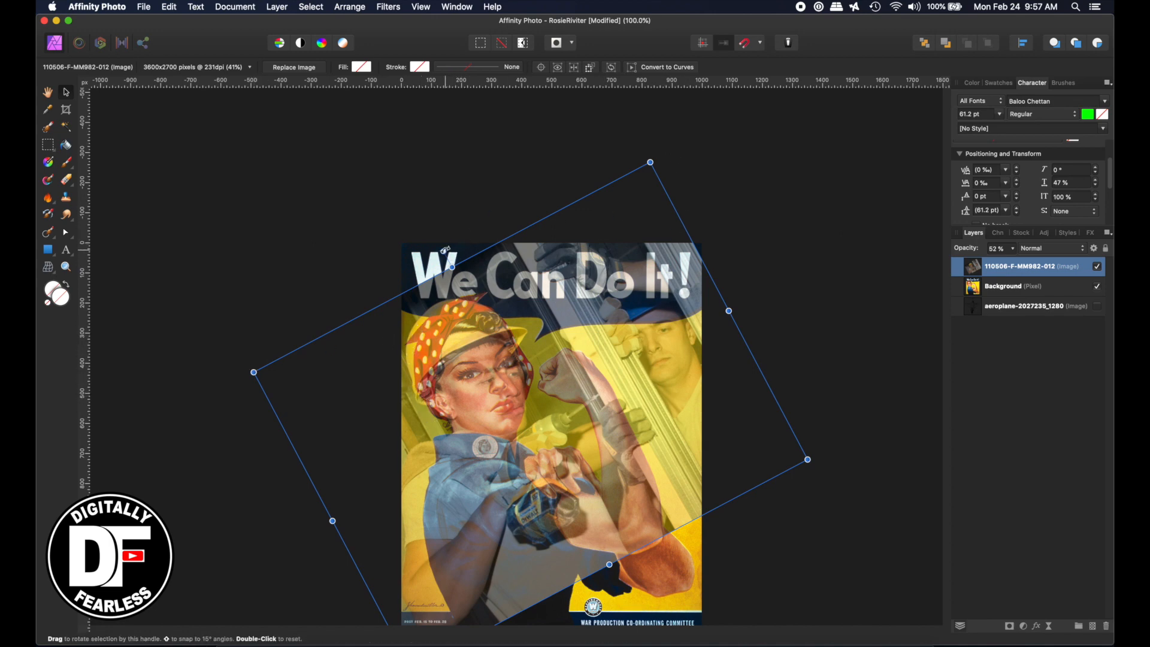
left_click_drag(444, 252, 447, 251)
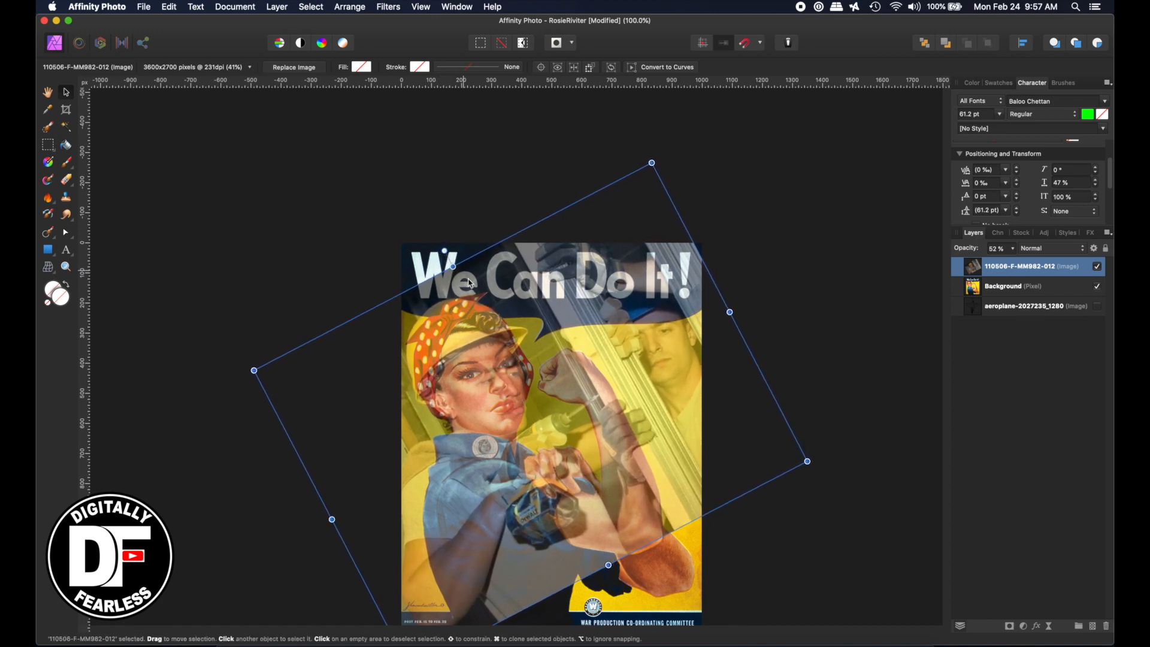
left_click_drag(483, 325, 480, 323)
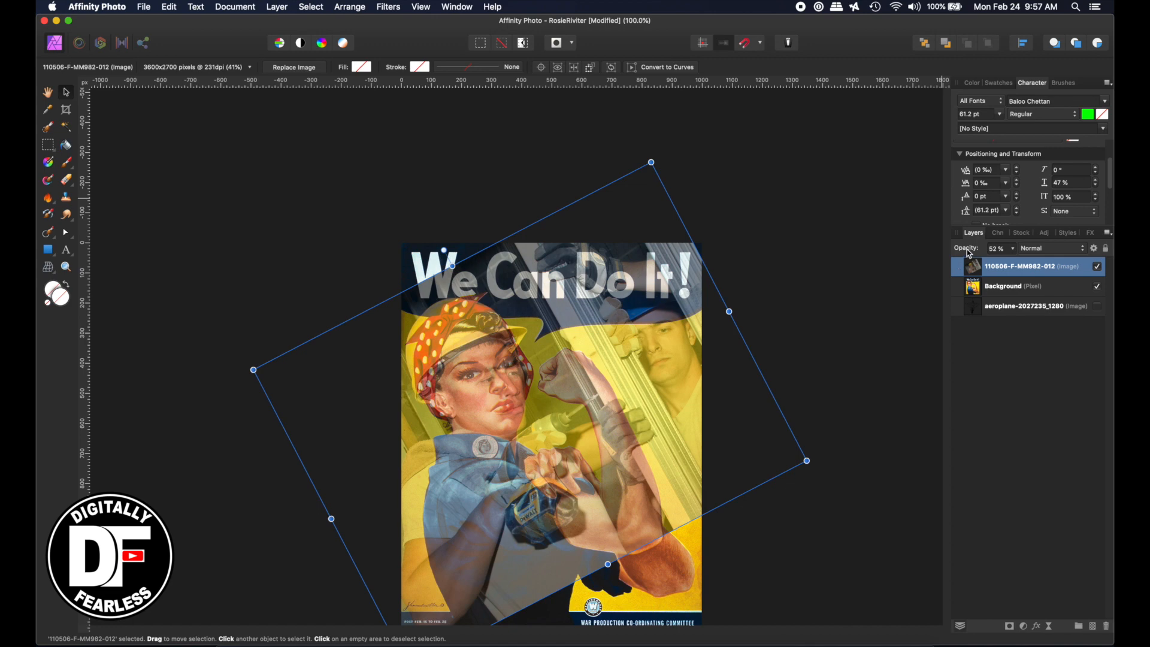
- Restore the photo layer's opacity to 100% and select the yellow hard hat with the Selection Brush, leaving out the face
left_click_drag(966, 249, 1011, 249)
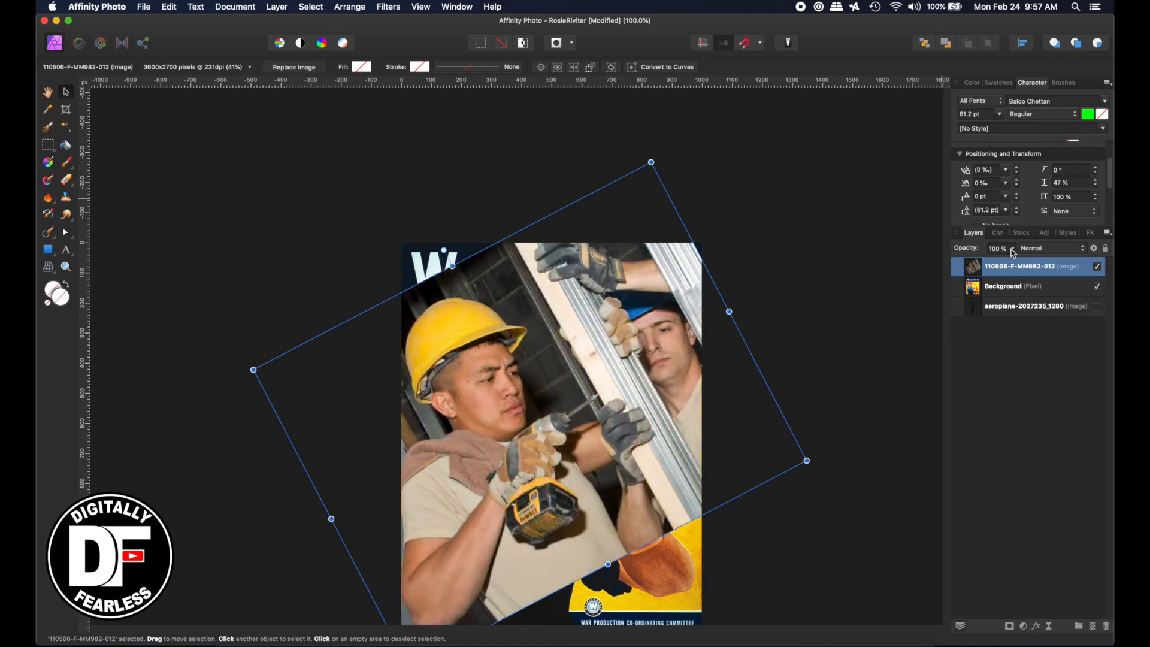
left_click(172, 197)
left_click(48, 129)
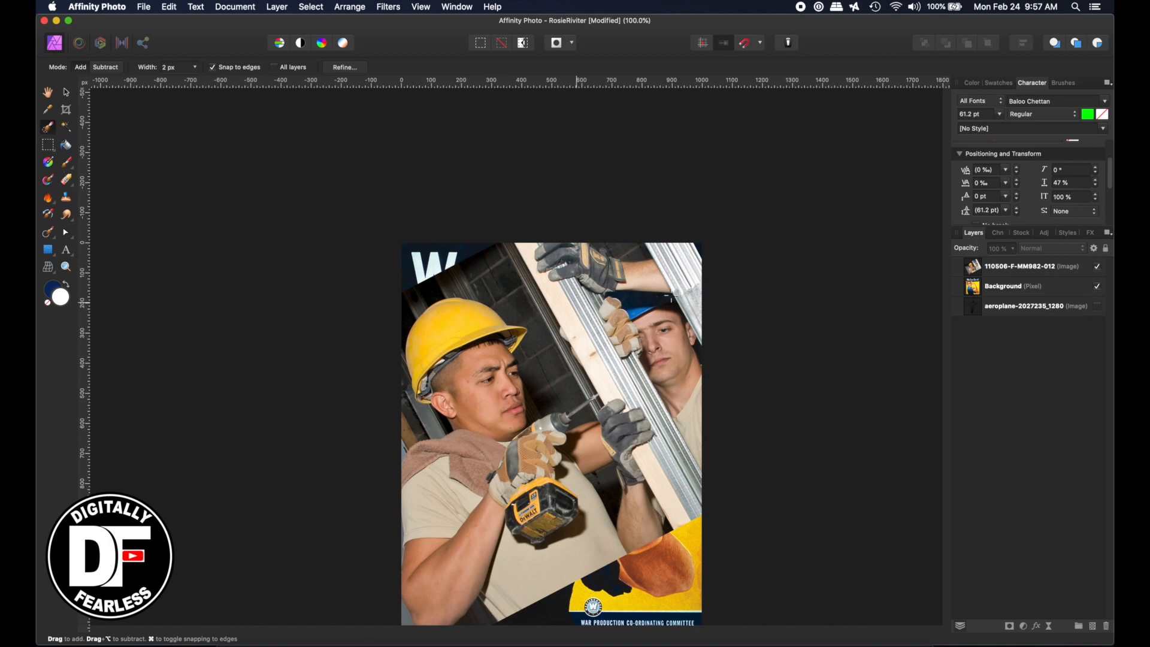
left_click(979, 272)
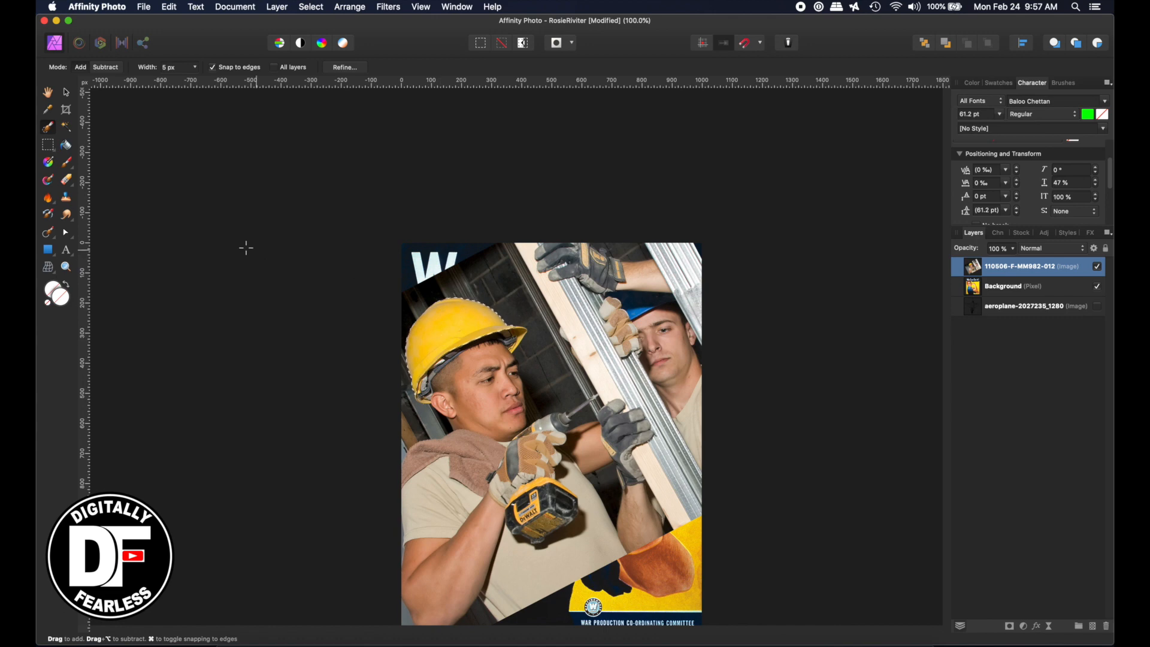
key("[")
key("[")
key("[")
left_click_drag(429, 377, 425, 396)
scroll(431, 384, "up", 3)
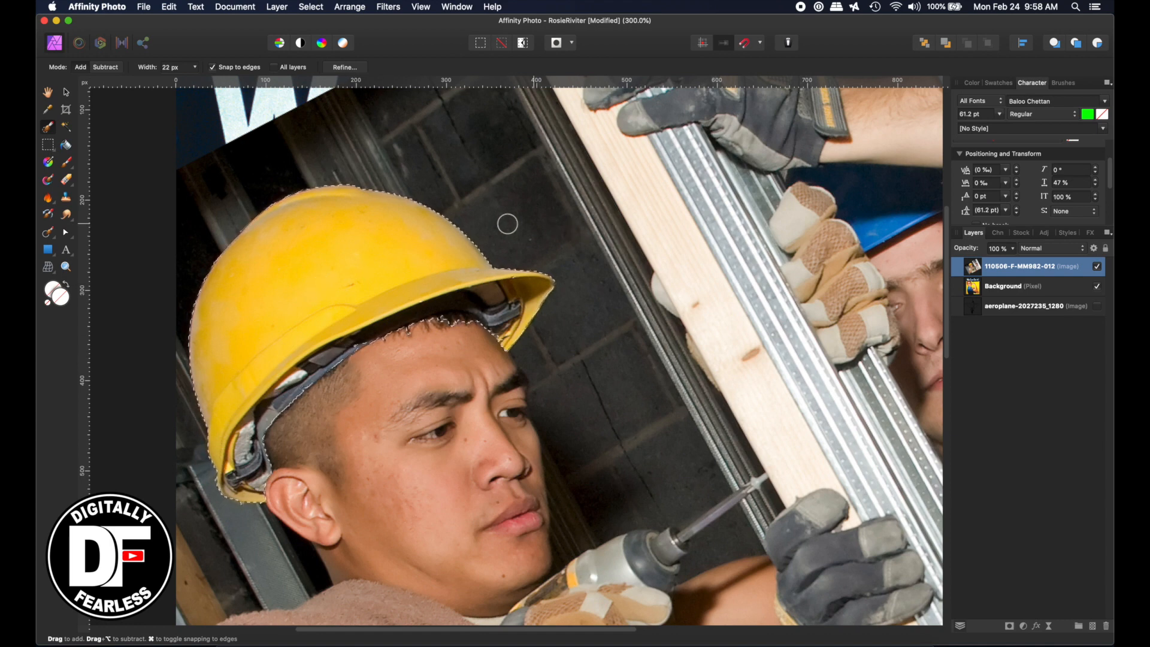
- Refine the hard hat selection with the output set to Mask and apply it to the photo layer
left_click(344, 67)
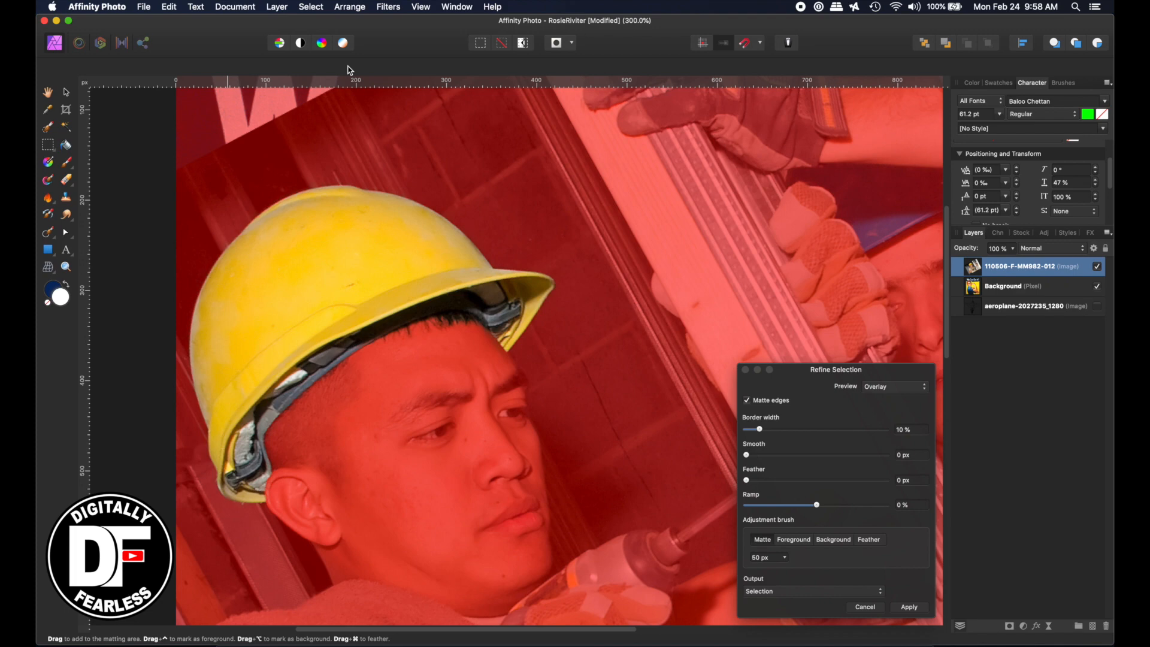
left_click(771, 593)
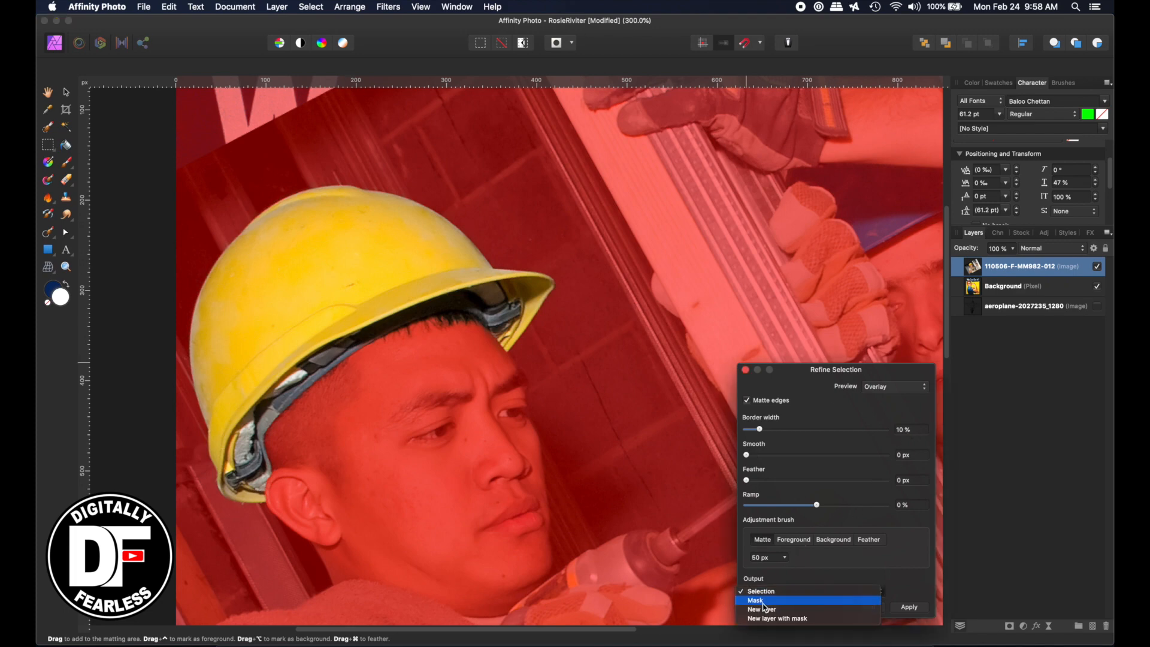
left_click(763, 600)
left_click(909, 607)
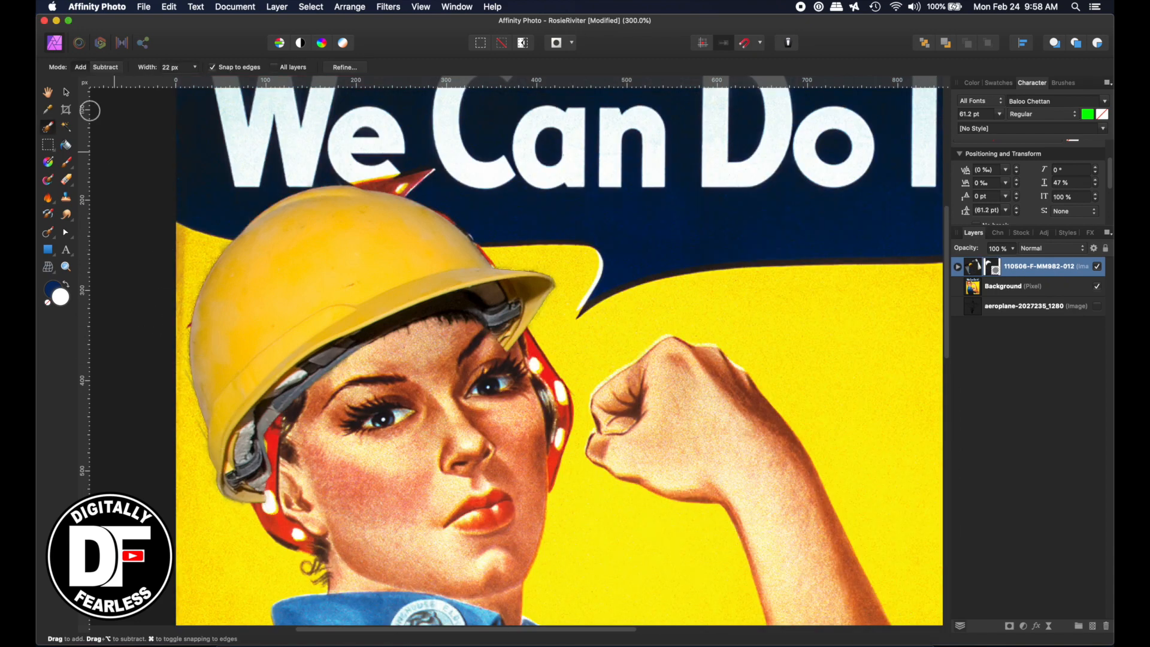
left_click(66, 93)
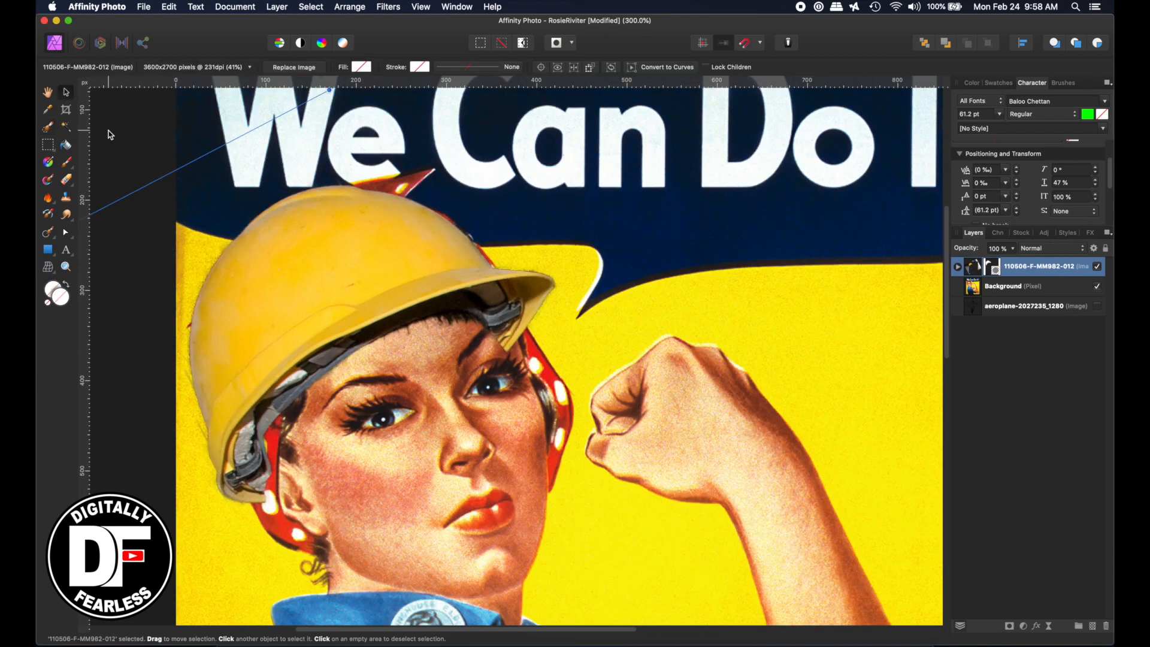
- Rasterize and trim the masked hard hat photo layer
key("super+minus")
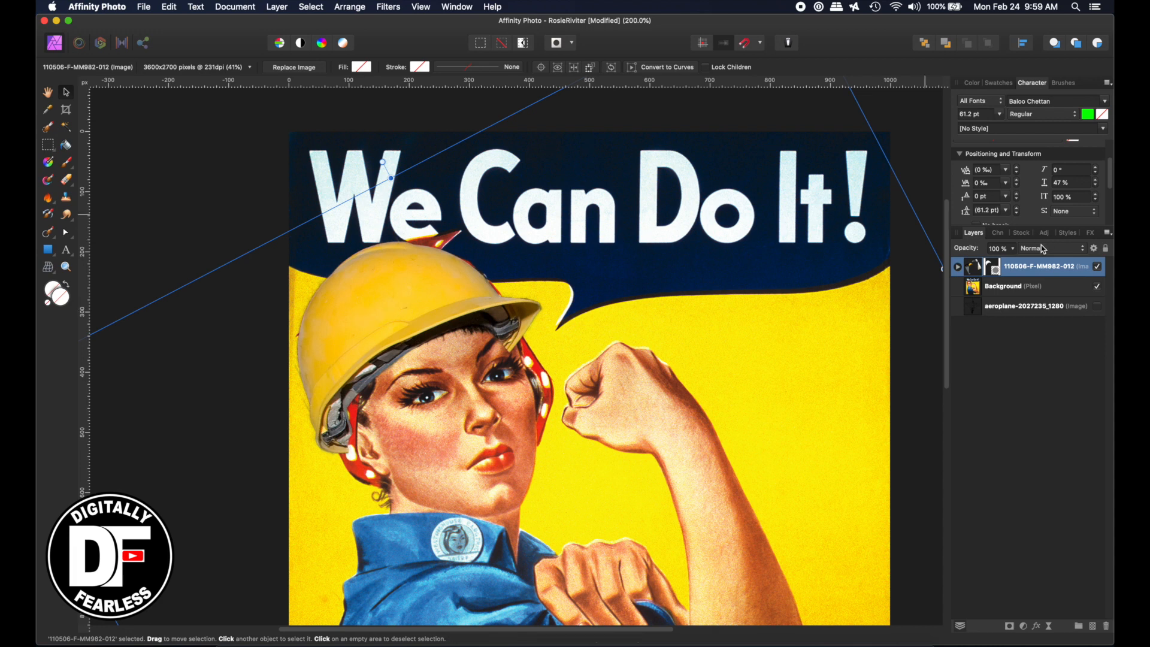
right_click(1022, 271)
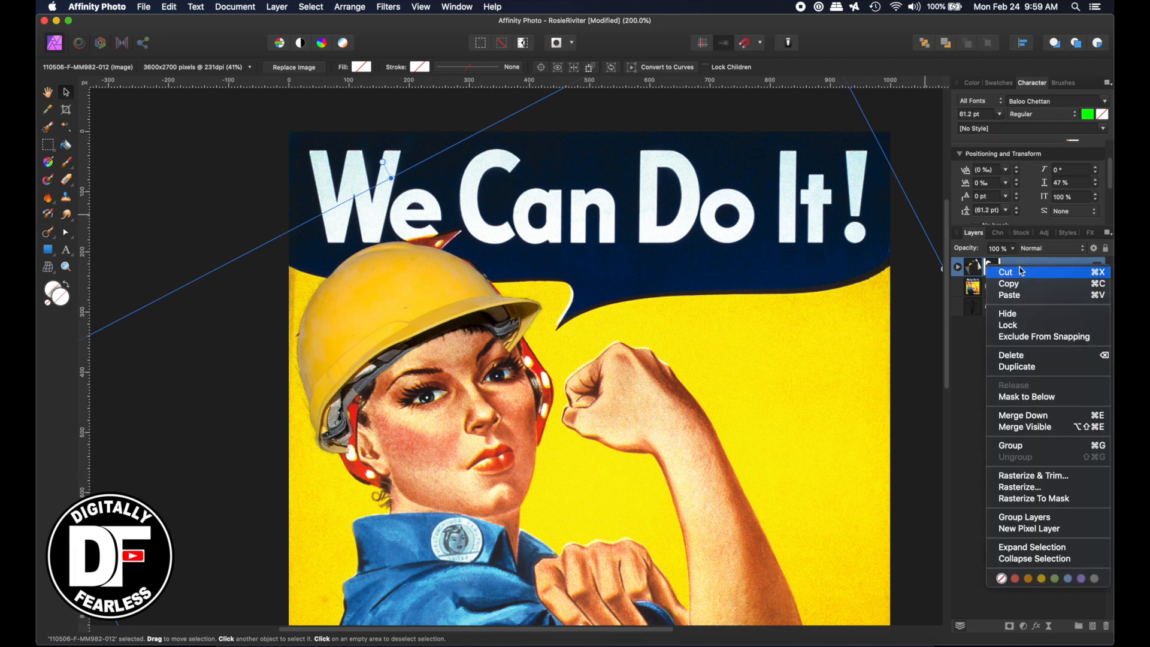
left_click(1011, 476)
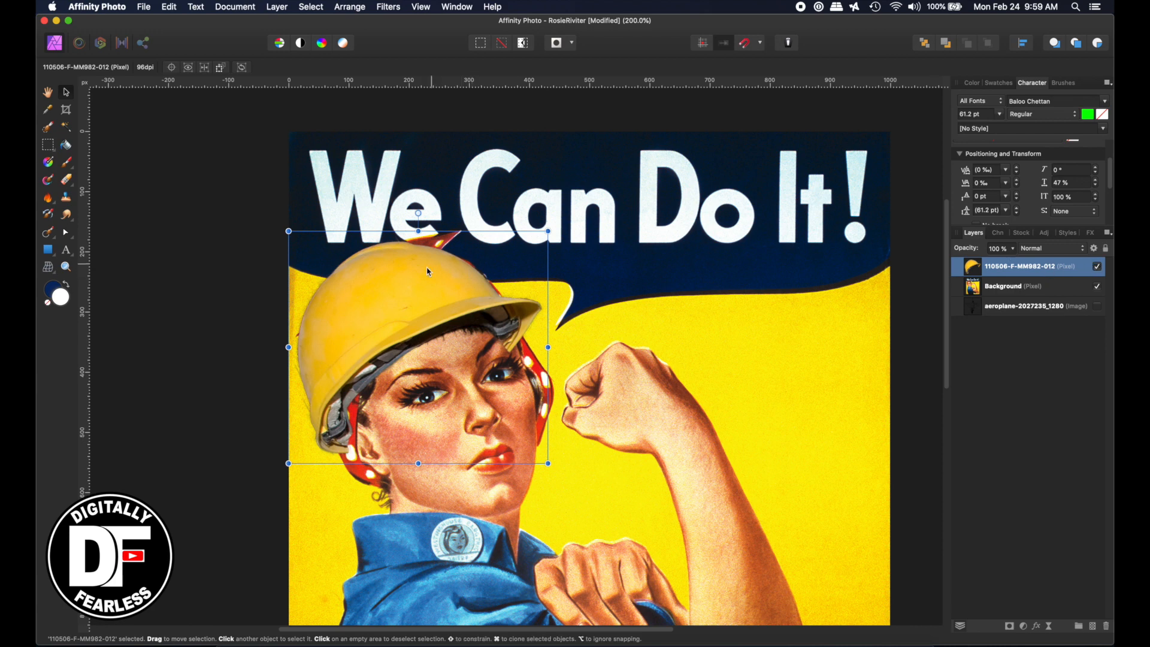
- Nudge the hard hat slightly right and down for a better fit on the woman's head, and deselect it
mouse_move(415, 302)
left_mouse_down()
mouse_move(414, 284)
mouse_move(419, 300)
left_mouse_up()
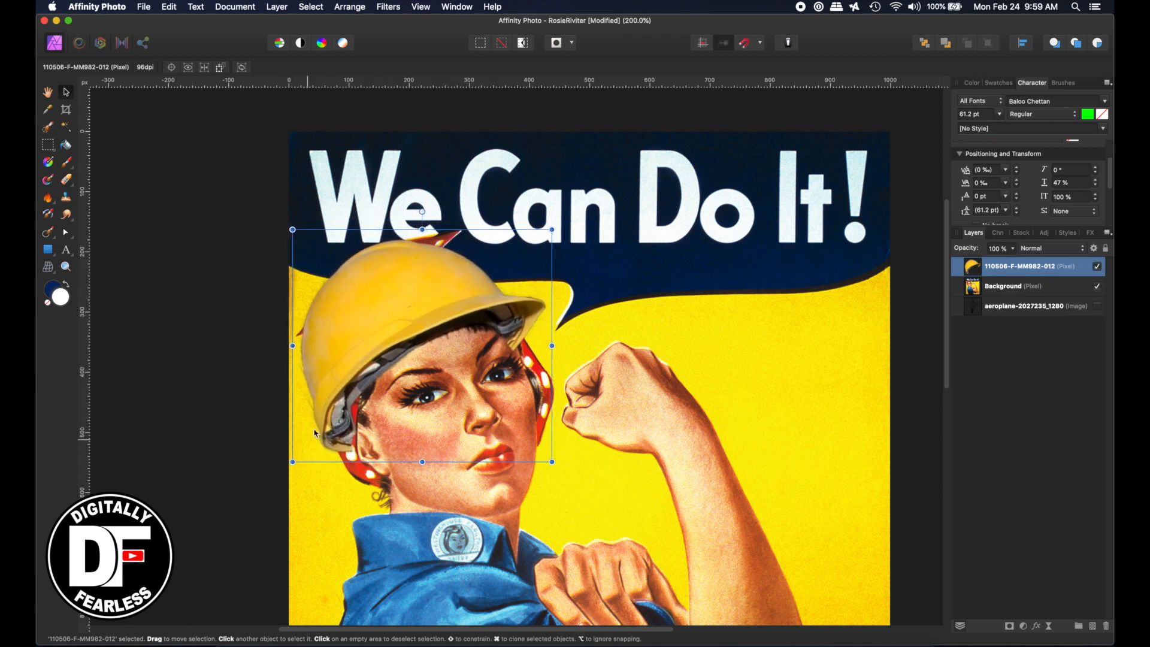
mouse_move(330, 376)
left_mouse_down()
mouse_move(332, 388)
mouse_move(309, 399)
mouse_move(338, 382)
left_mouse_up()
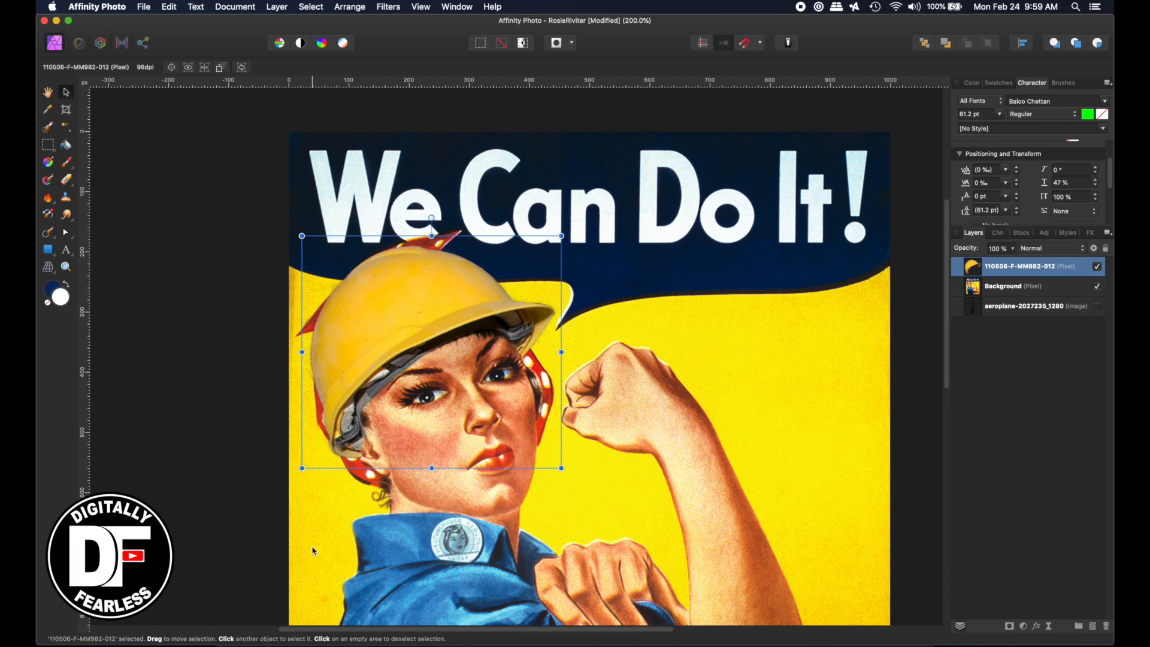
left_click(209, 419)
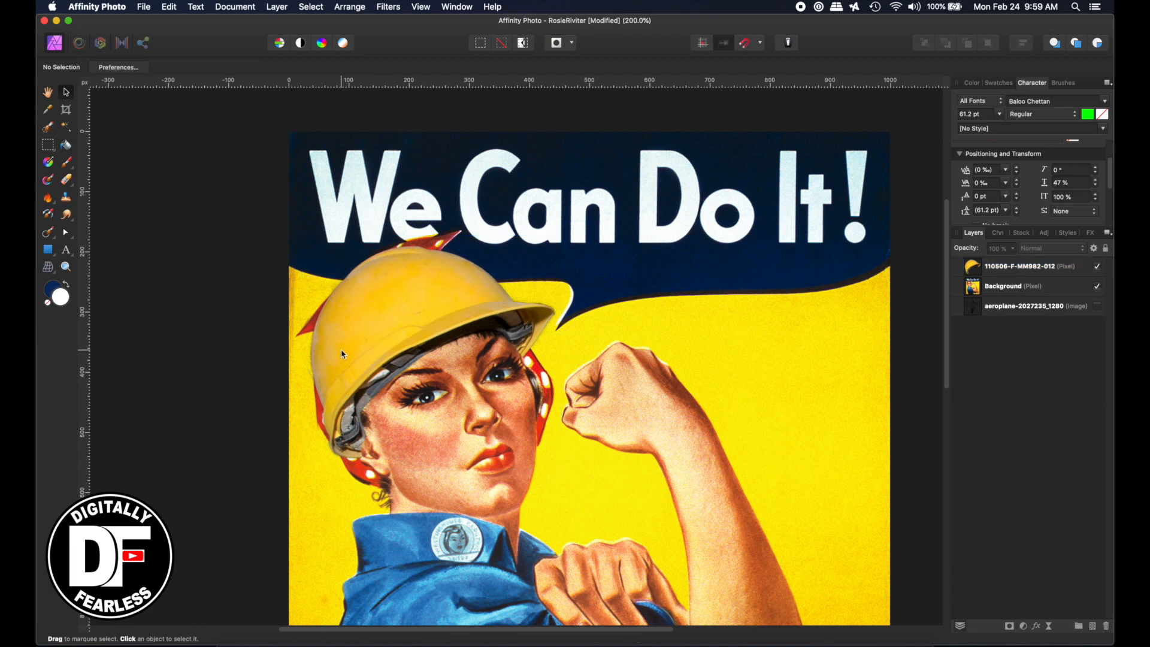
- Add an empty pixel layer above Background and set the Clone Brush to sample Current Layer & Below
left_click(976, 292)
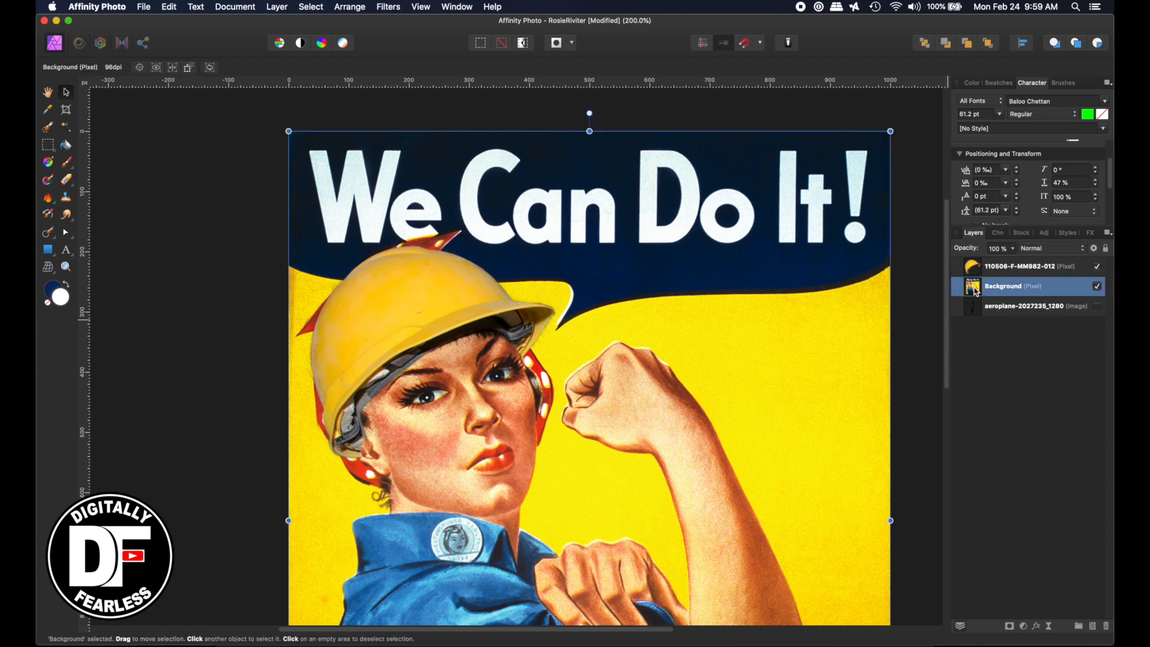
left_click(1093, 626)
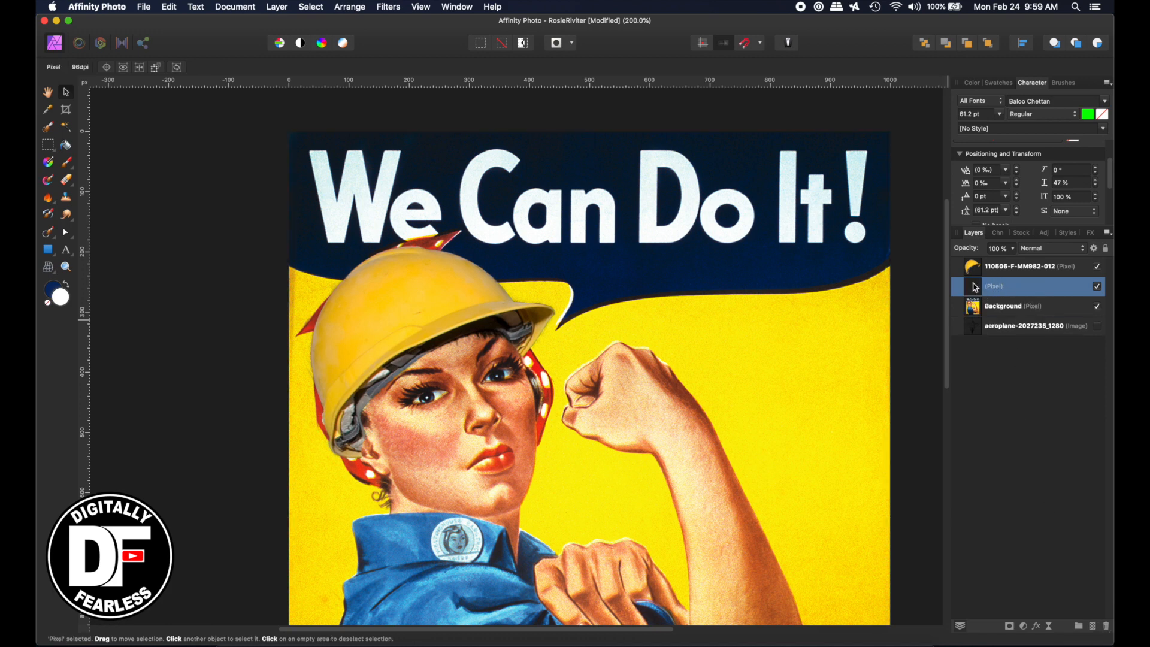
left_click(67, 200)
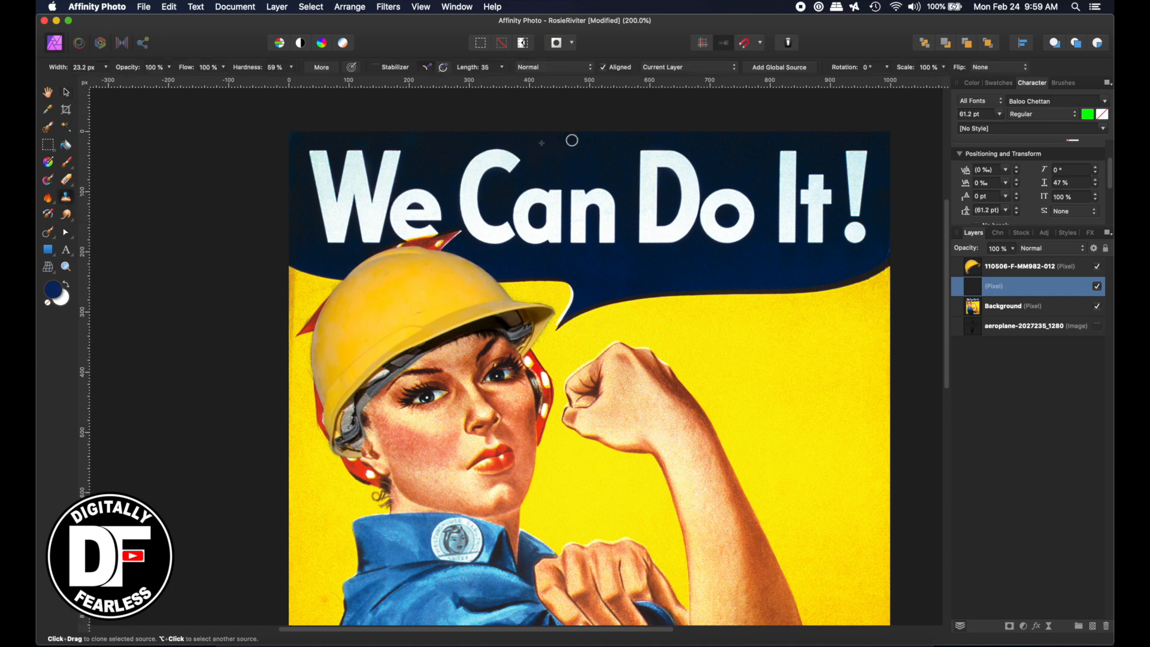
left_click(686, 70)
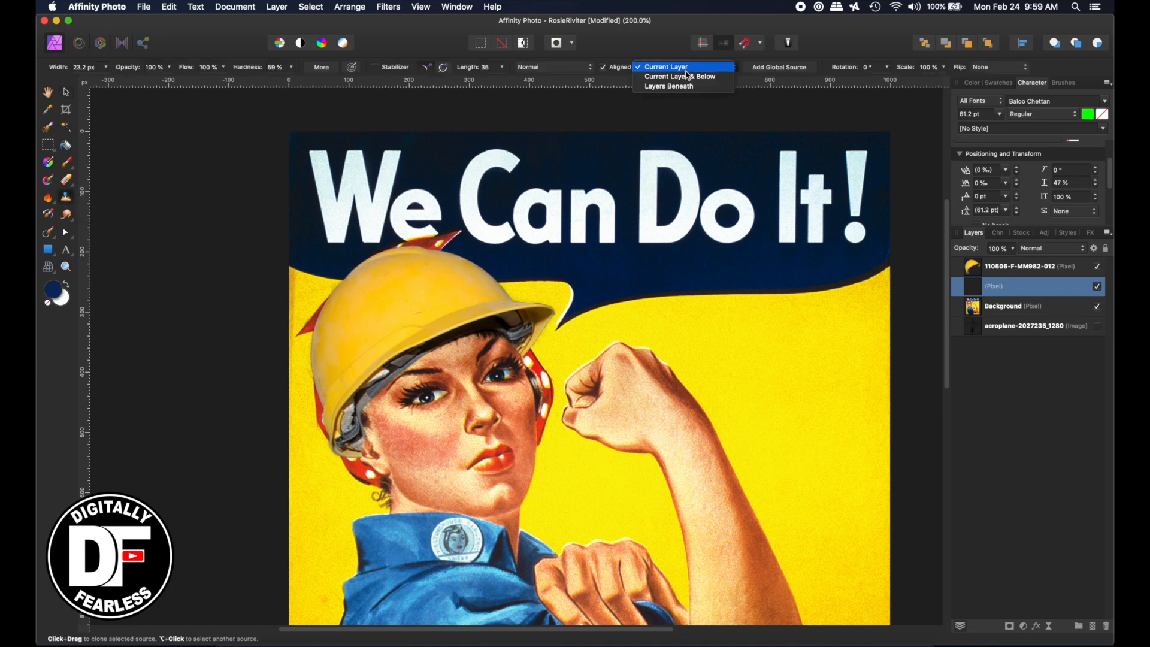
left_click(687, 77)
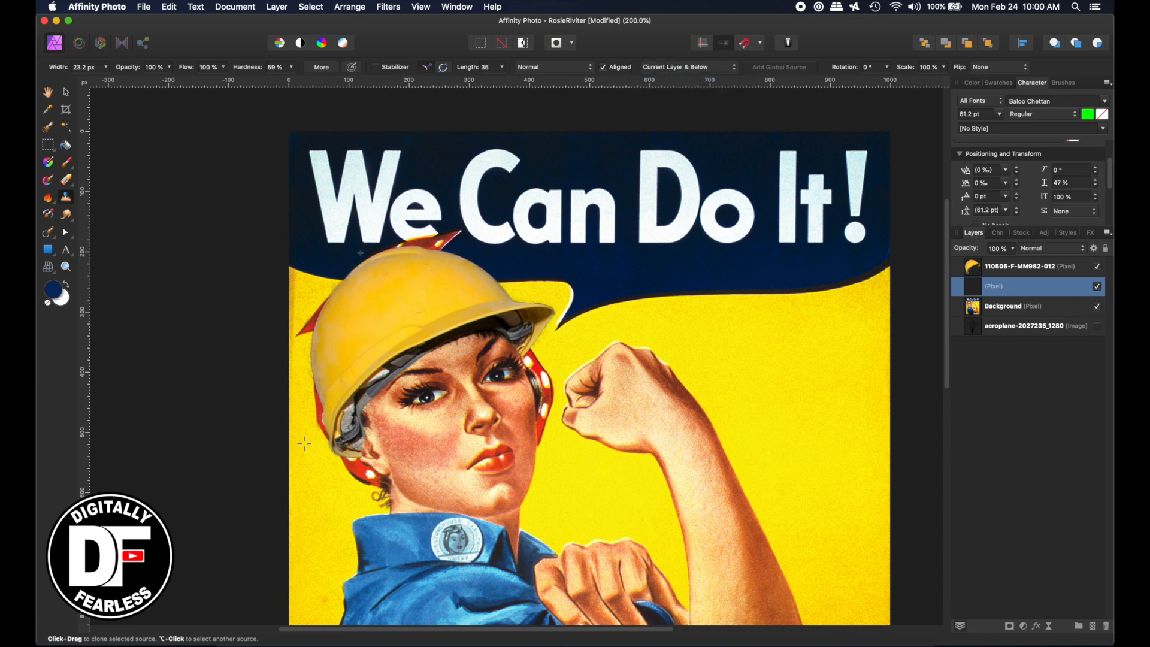
- Enlarge the Clone Brush to 40.5 px and clone yellow background over the red scarf along the hat's lower left edge
key("bracketright")
key("bracketright")
key("bracketright")
key("bracketright")
left_click_drag(322, 427, 316, 389)
mouse_move(310, 406)
left_mouse_down()
mouse_move(307, 369)
mouse_move(312, 406)
left_mouse_up()
left_click(307, 434, "alt")
mouse_move(309, 410)
left_mouse_down()
mouse_move(306, 371)
mouse_move(306, 383)
left_mouse_up()
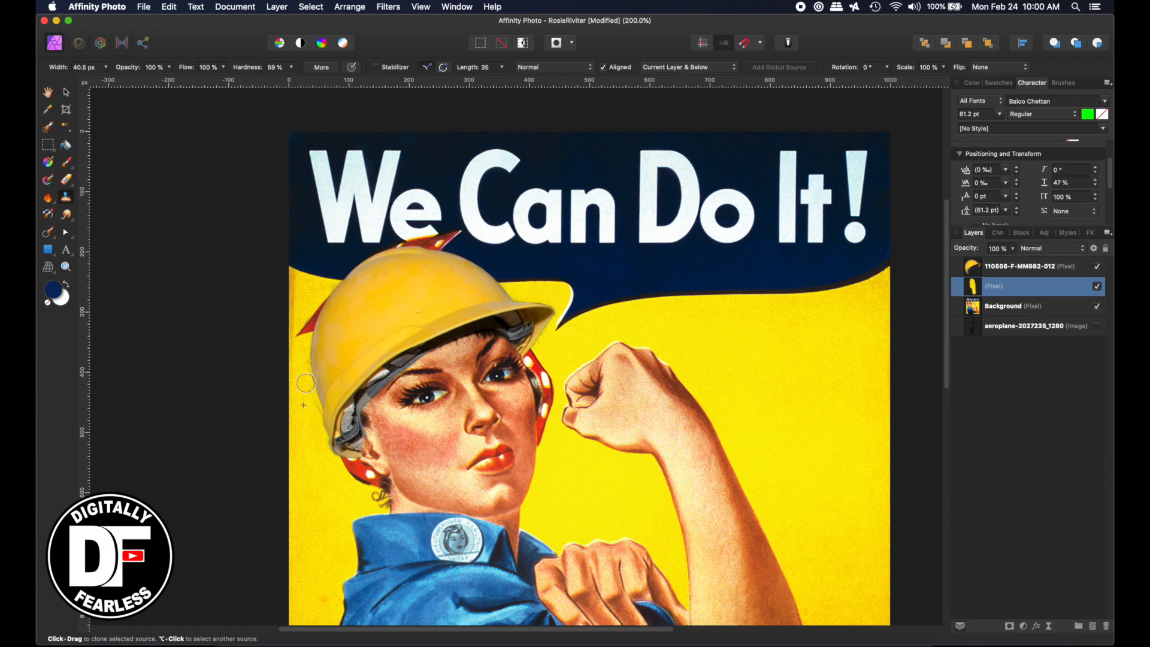
left_click(308, 440, "alt")
left_click_drag(324, 423, 315, 395)
- Clone yellow background over the pointed scarf tip at the hat's upper left edge, undoing the bad stroke
left_click_drag(323, 312, 309, 306)
key("super+z")
left_click(311, 292, "alt")
mouse_move(320, 309)
left_mouse_down()
mouse_move(316, 320)
mouse_move(324, 304)
left_mouse_up()
left_click(315, 304, "alt")
left_click_drag(326, 295, 305, 331)
left_click(305, 307)
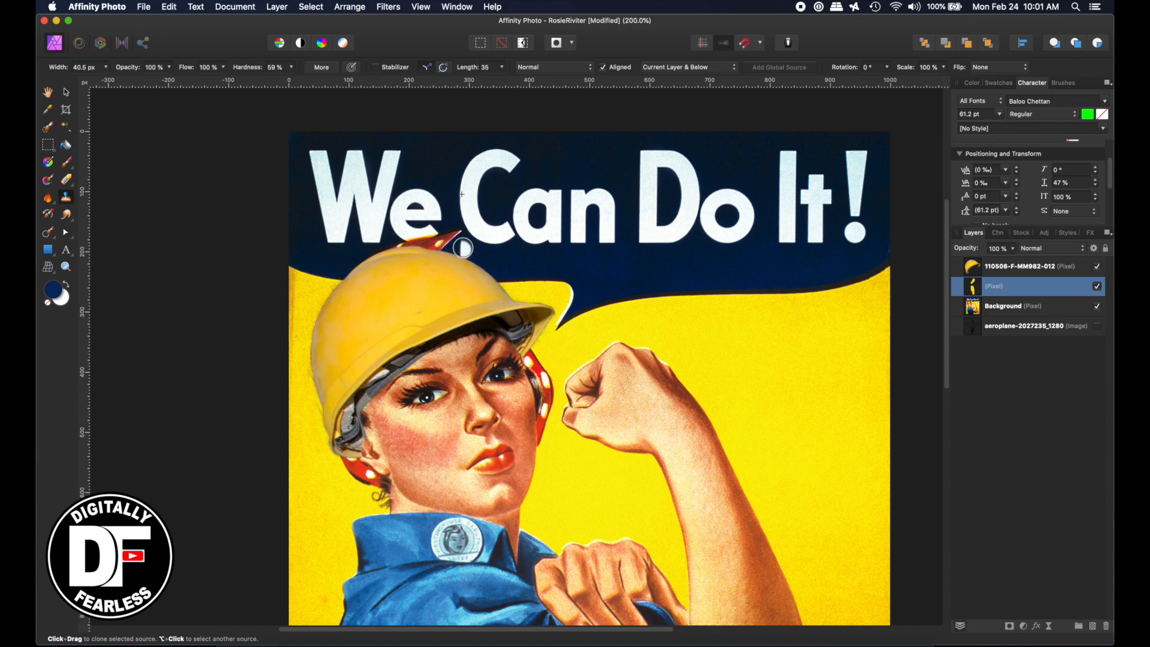
- Reduce the Clone Brush to 29.3 px and clone dark blue background over the red scarf knot above the hat
key("bracketleft")
key("super+equal")
key("super+equal")
key("super+equal")
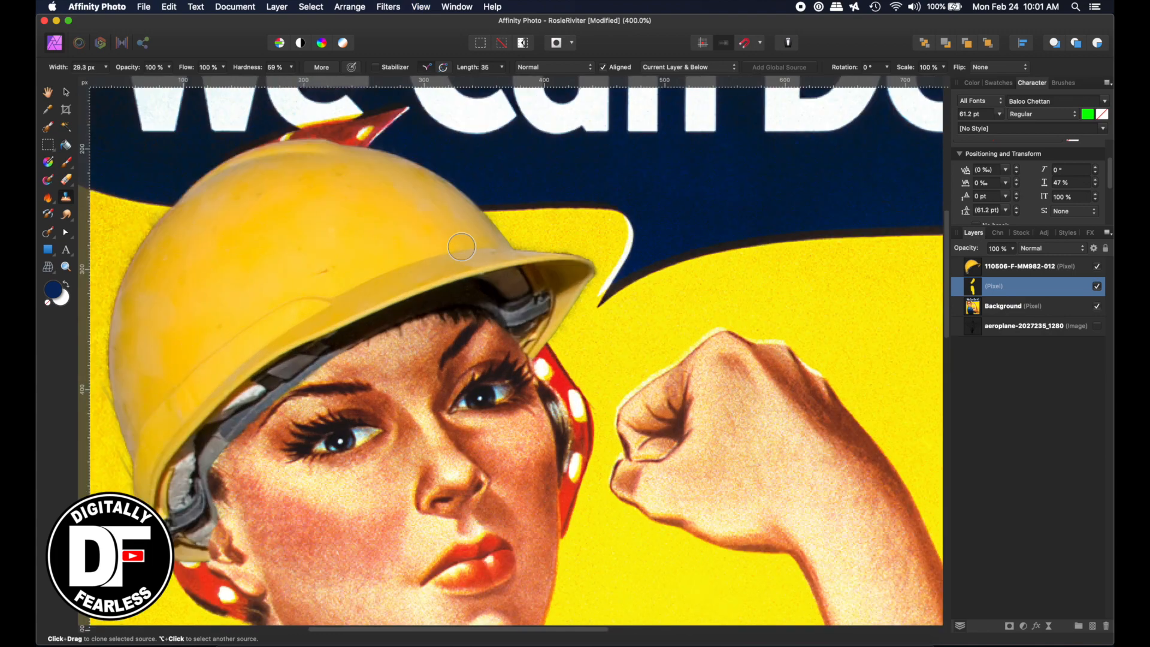
scroll(300, 188, "up", 5)
scroll(300, 187, "left", 2)
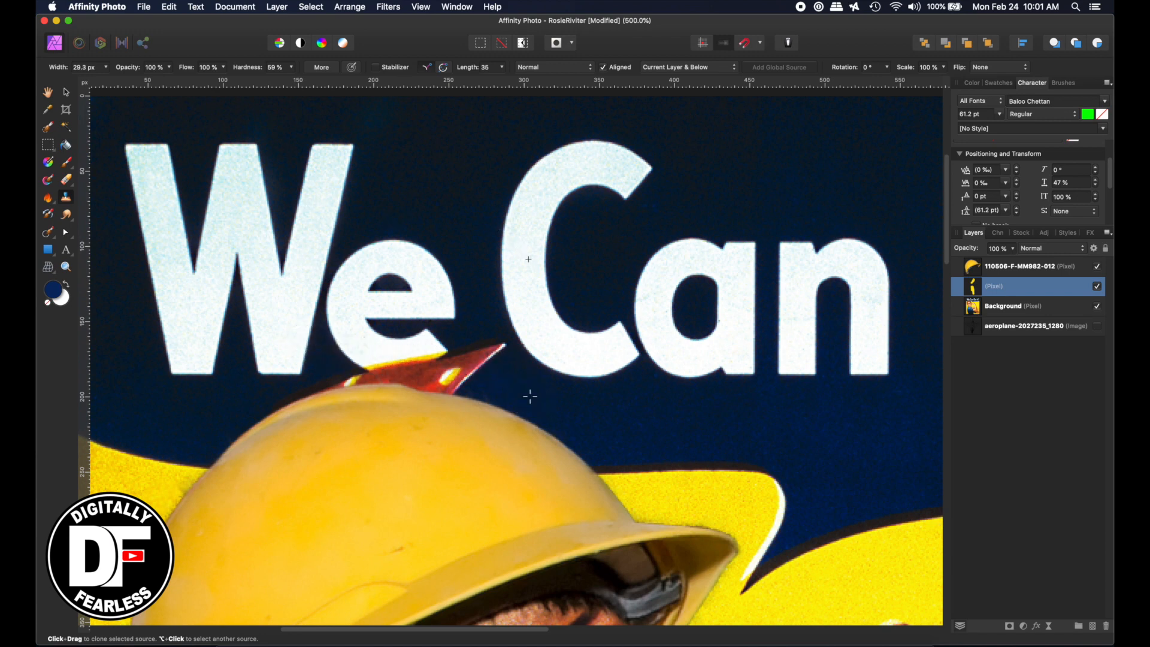
left_click(530, 396, "alt")
mouse_move(498, 346)
left_mouse_down()
mouse_move(487, 351)
mouse_move(490, 367)
mouse_move(473, 357)
mouse_move(482, 363)
left_mouse_up()
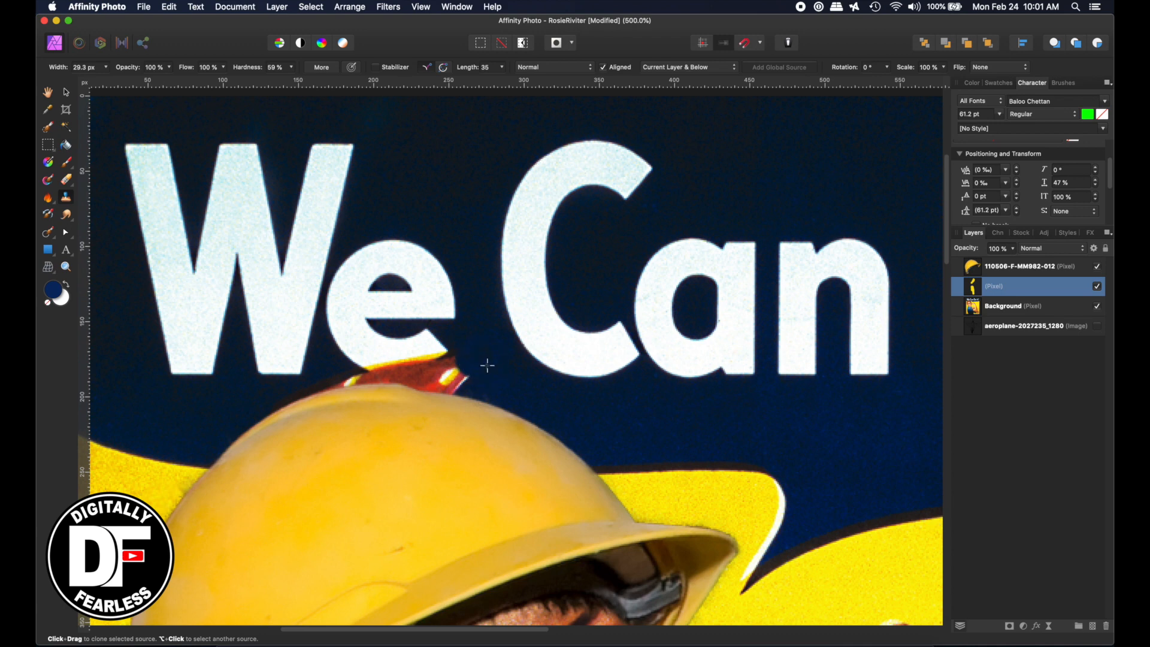
left_click(487, 365, "alt")
left_click_drag(464, 373, 452, 380)
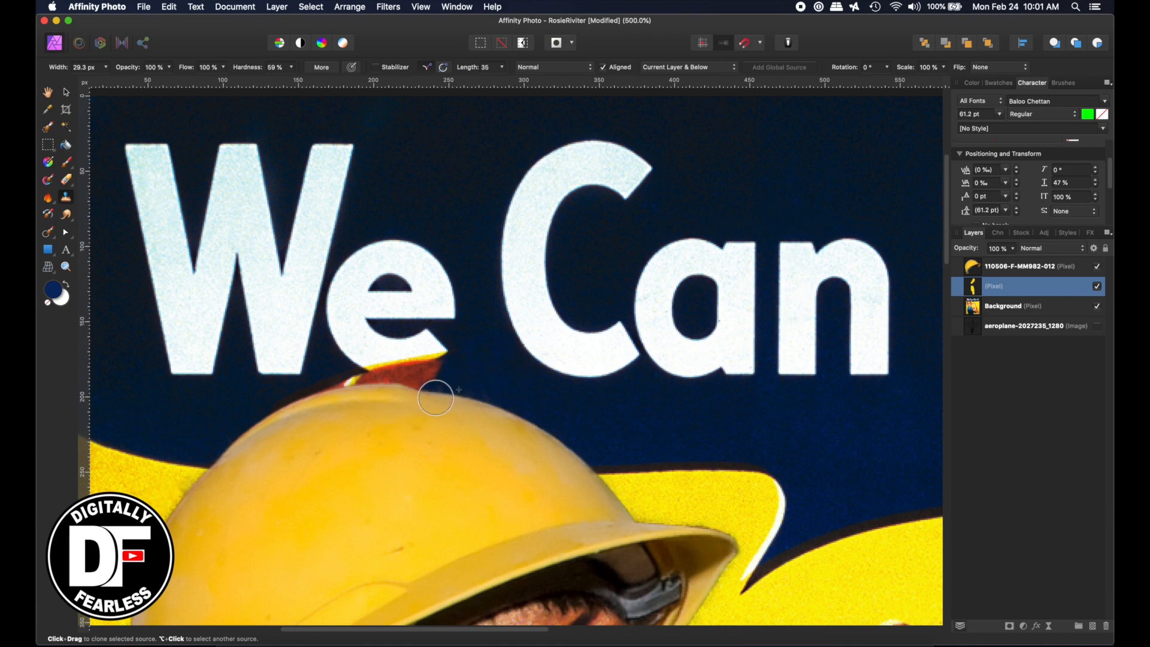
left_click(483, 386, "alt")
mouse_move(427, 382)
left_mouse_down()
mouse_move(401, 376)
mouse_move(492, 387)
mouse_move(451, 378)
left_mouse_up()
left_click(493, 386, "alt")
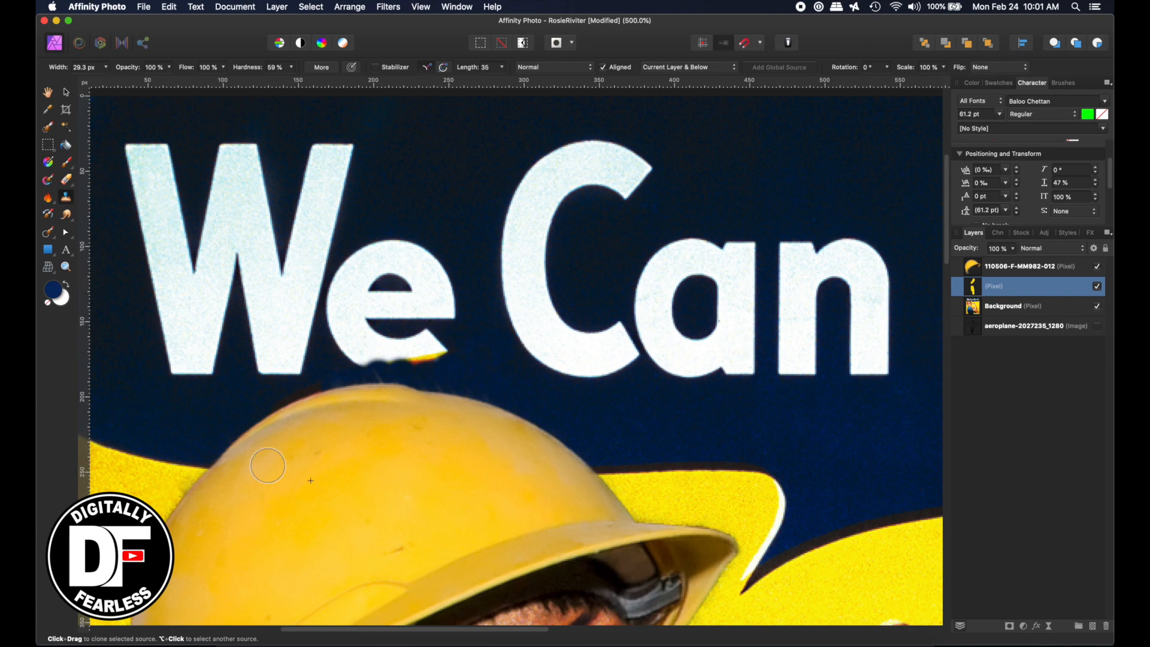
- Trace the inner edge of the red scarf beside the woman's face with the Pen tool, from the hat brim down to the scarf's lower tip
scroll(268, 466, "down", 5)
scroll(268, 466, "right", 3)
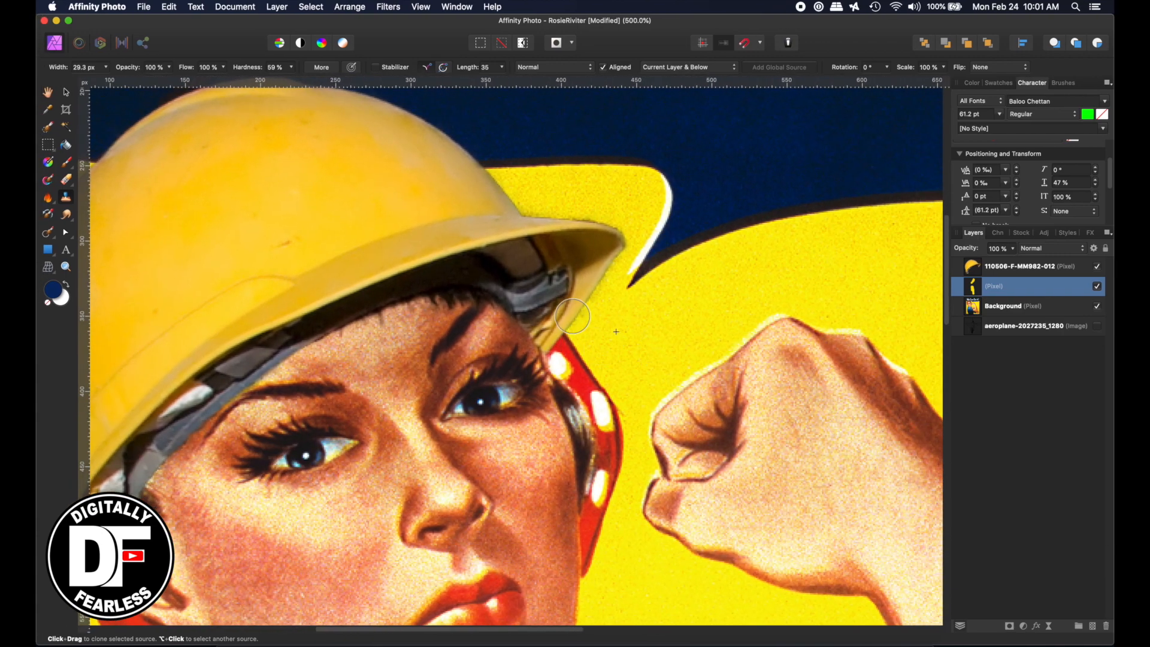
left_click(67, 239)
left_click(101, 235)
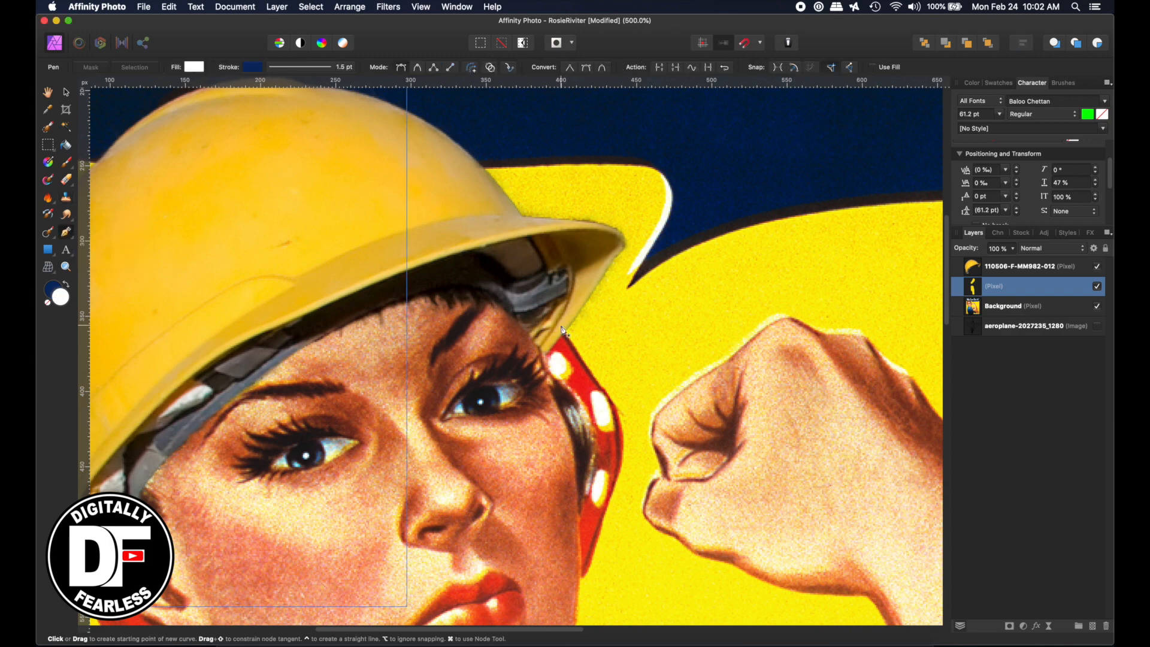
left_click(566, 329)
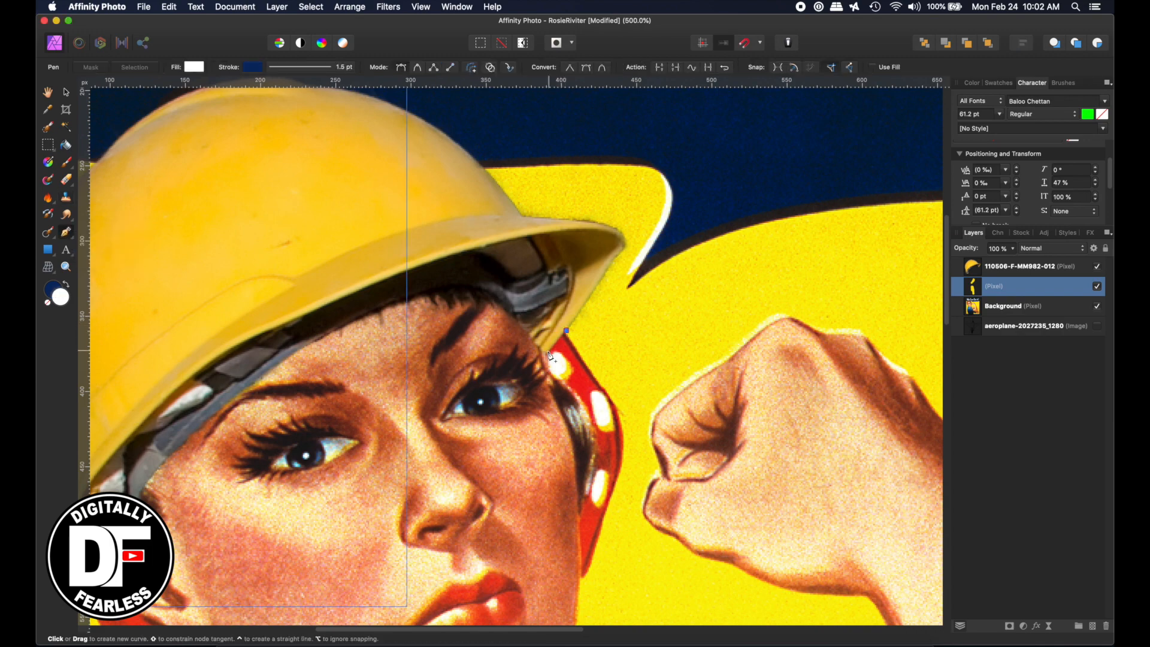
left_click(545, 356)
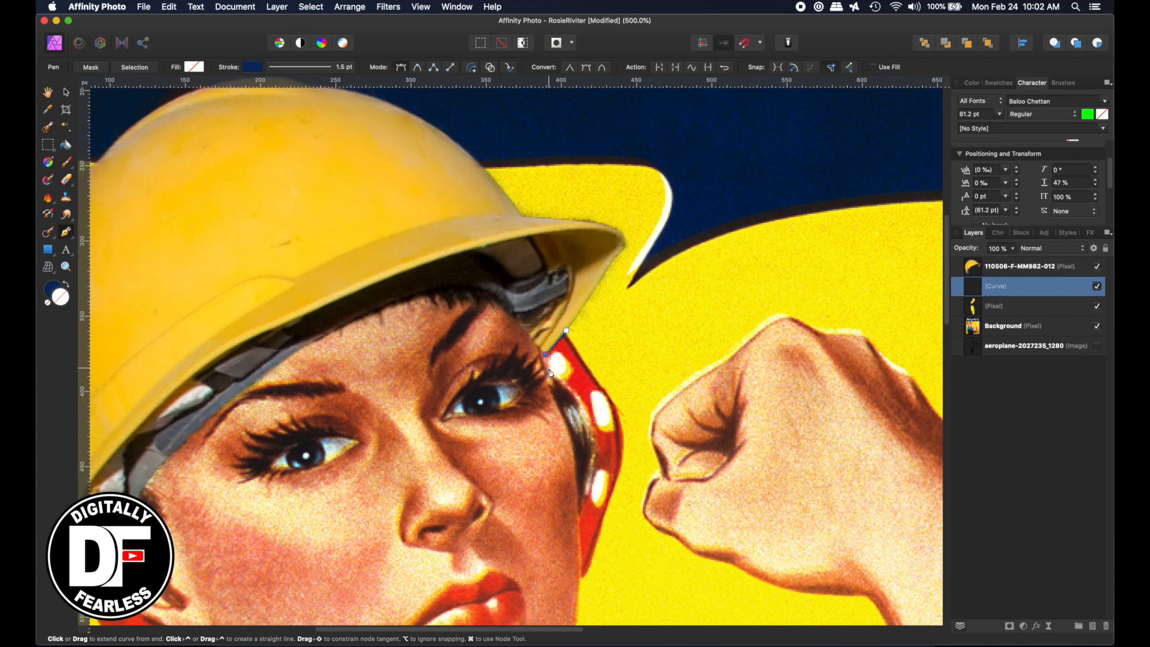
left_click(573, 388)
left_click(588, 418)
left_click_drag(593, 439, 592, 440)
left_click_drag(582, 494, 580, 511)
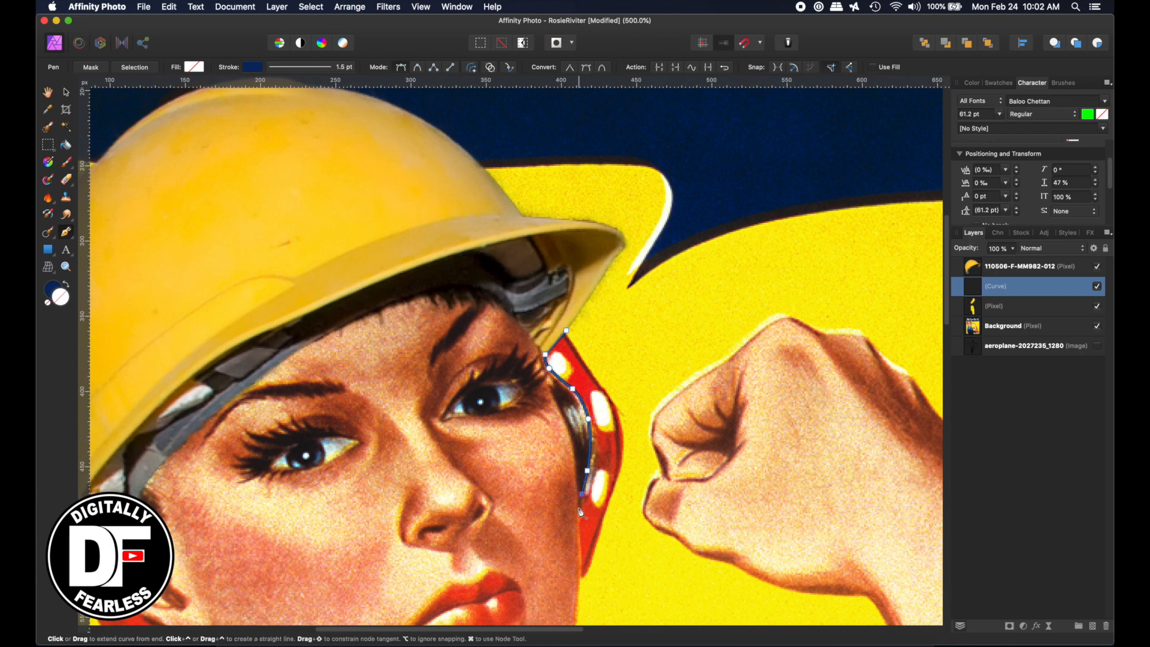
left_click(579, 512)
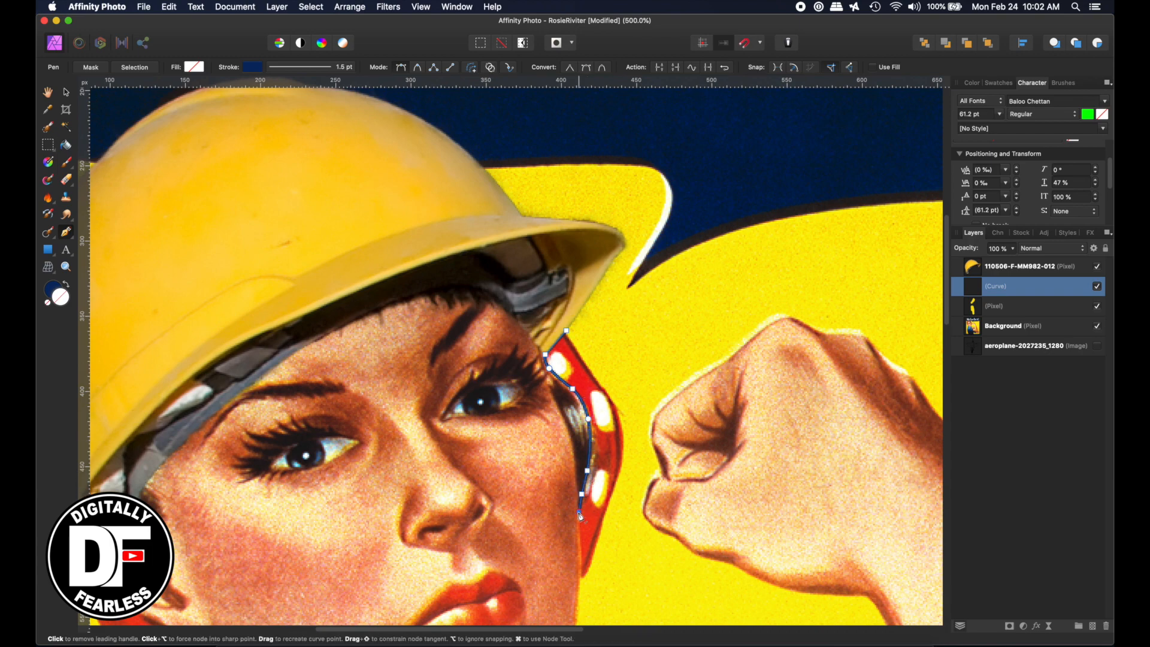
left_click(578, 549)
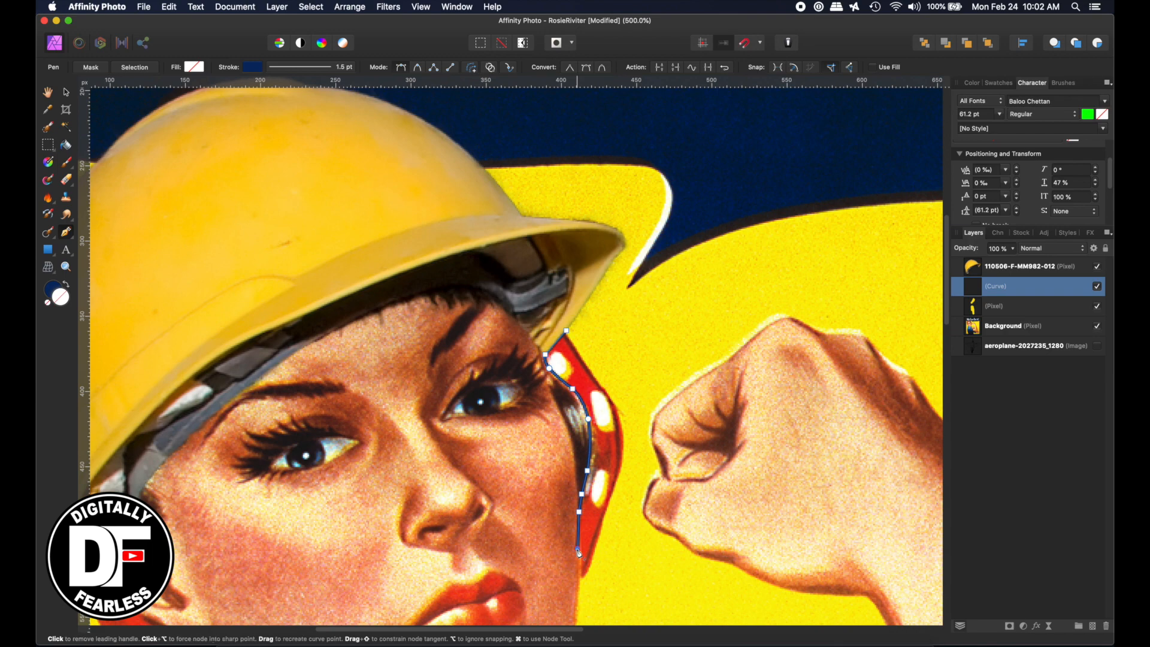
left_click(581, 582)
right_click(586, 582)
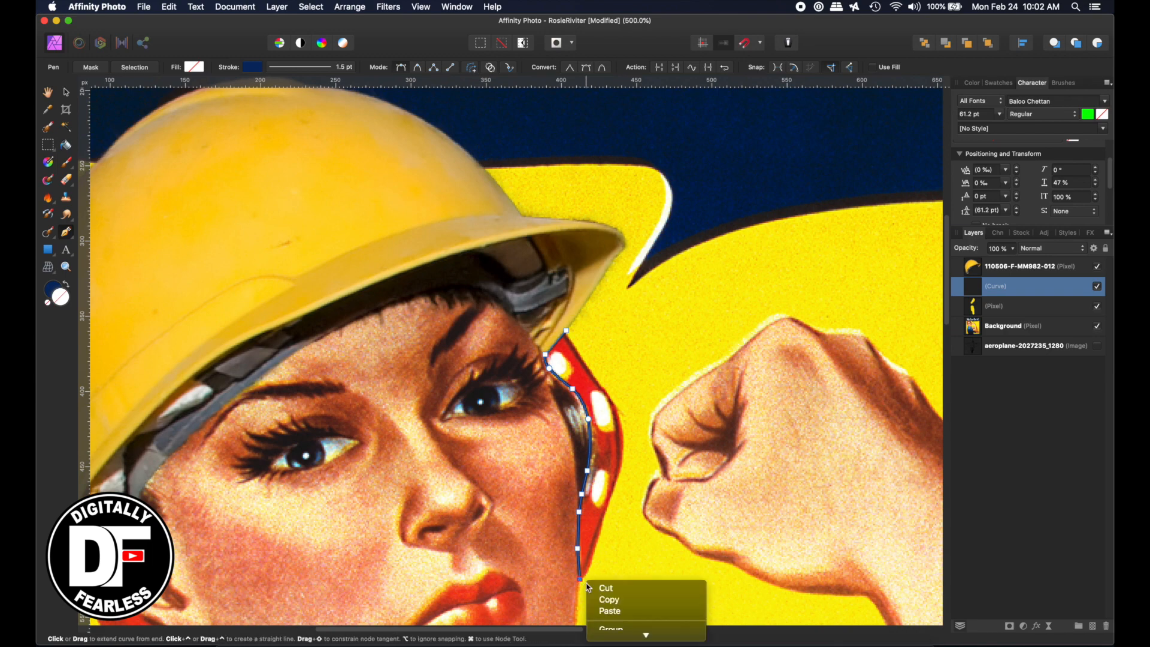
left_click(580, 591)
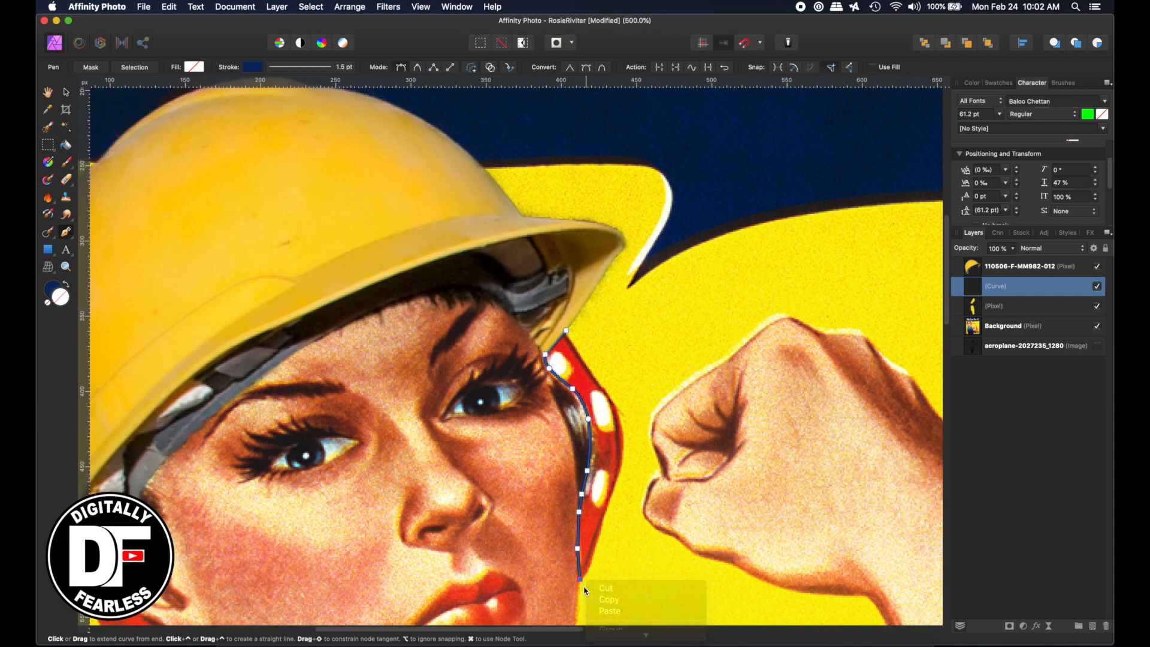
- Continue the path around the scarf's outer side through the yellow background, close it at the hat brim and convert it to a selection
left_click(591, 585)
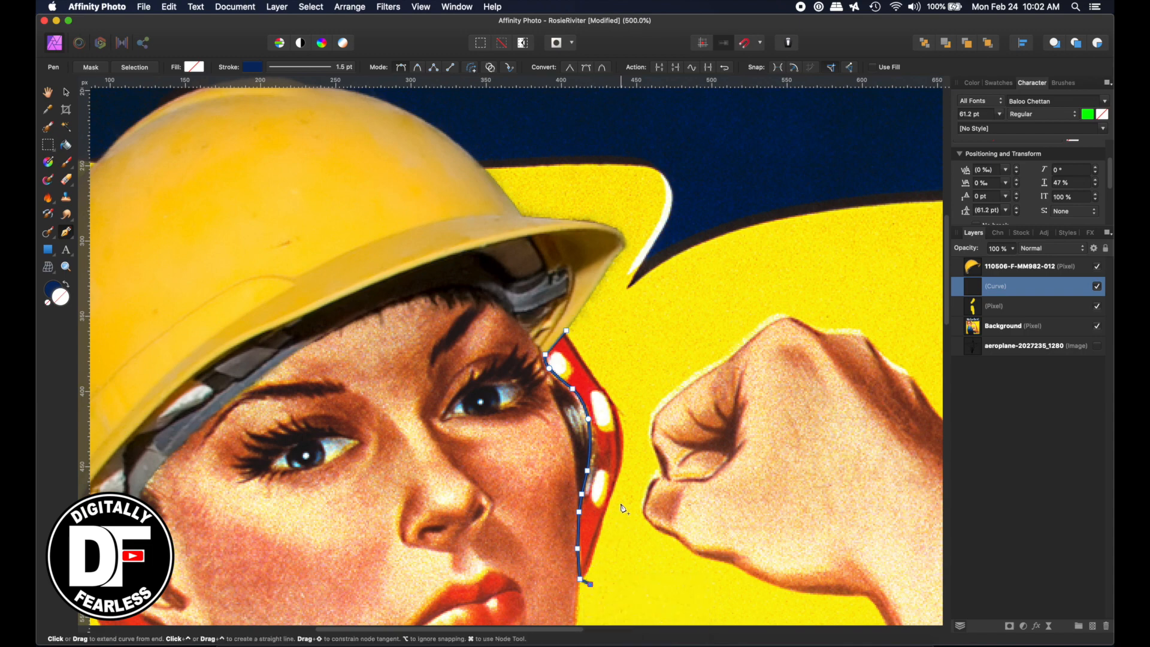
left_click(622, 502)
left_click(630, 449)
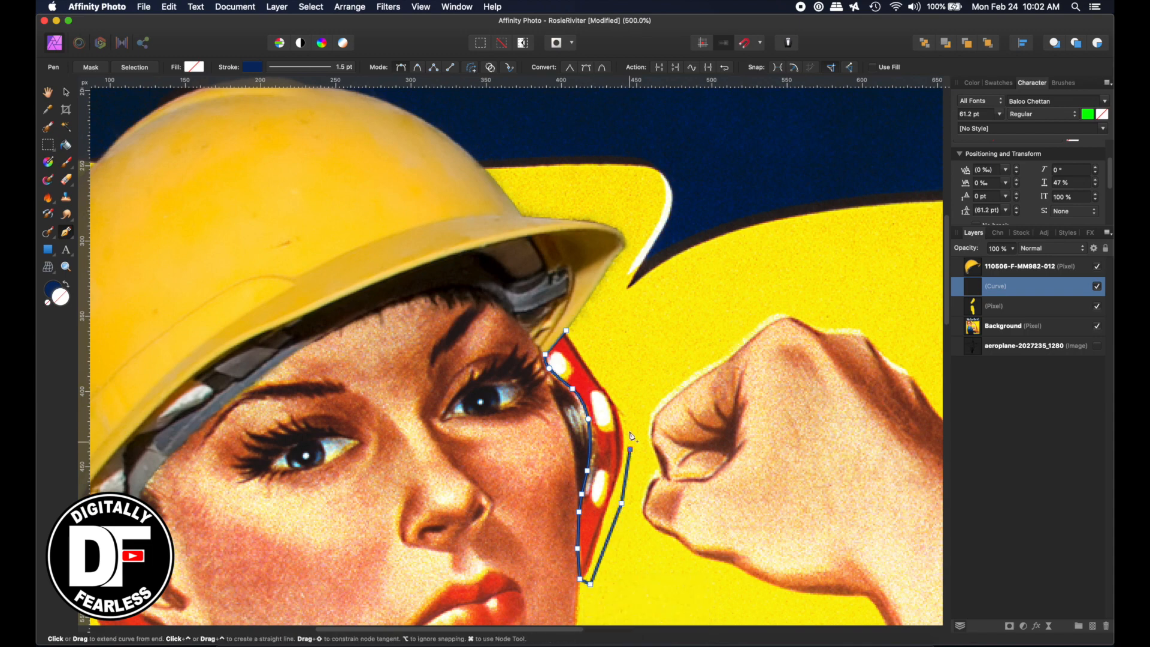
left_click(626, 397)
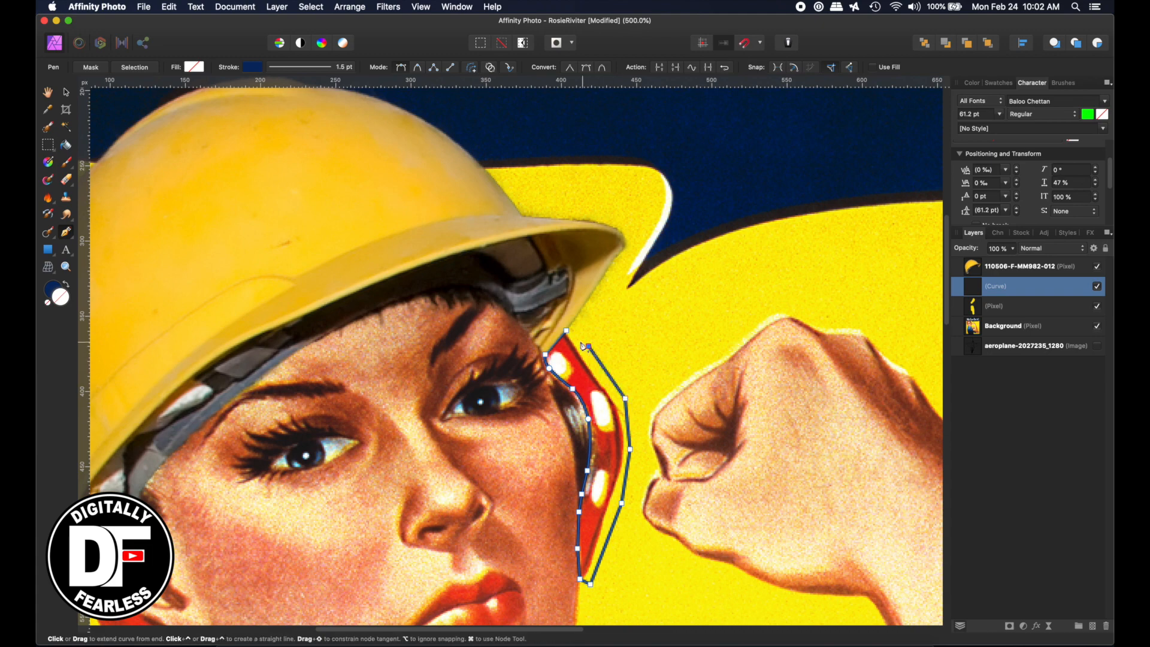
left_click(567, 331)
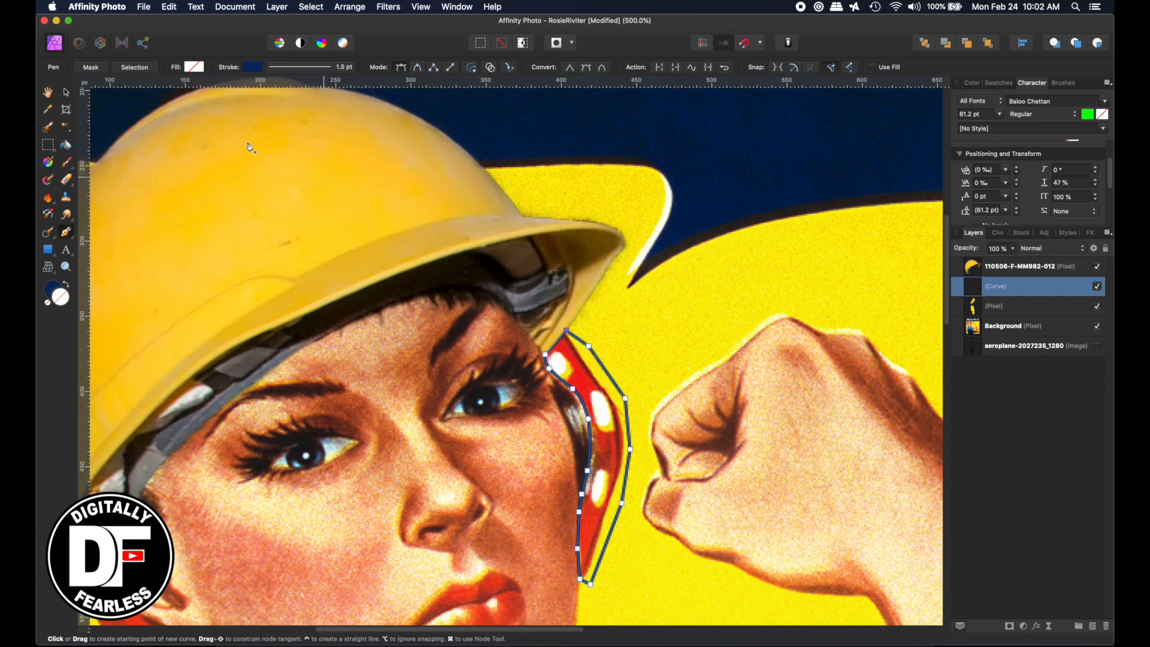
left_click(130, 64)
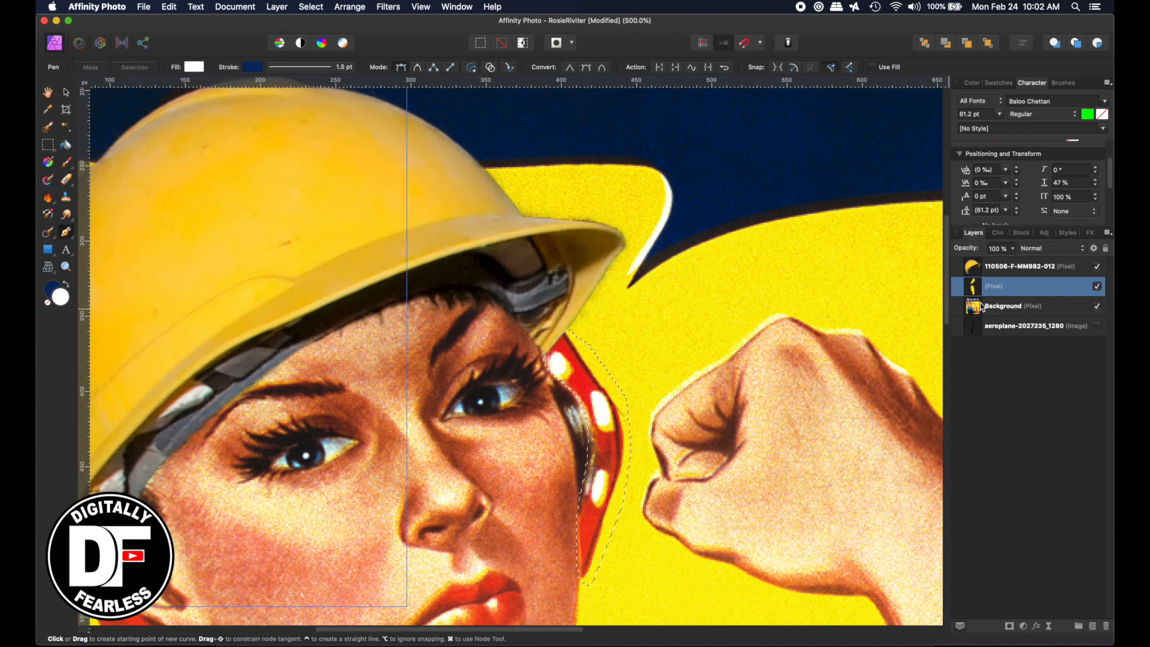
- Add a new pixel layer, clone yellow background over the selected scarf beside the woman's face, and deselect
left_click(1093, 627)
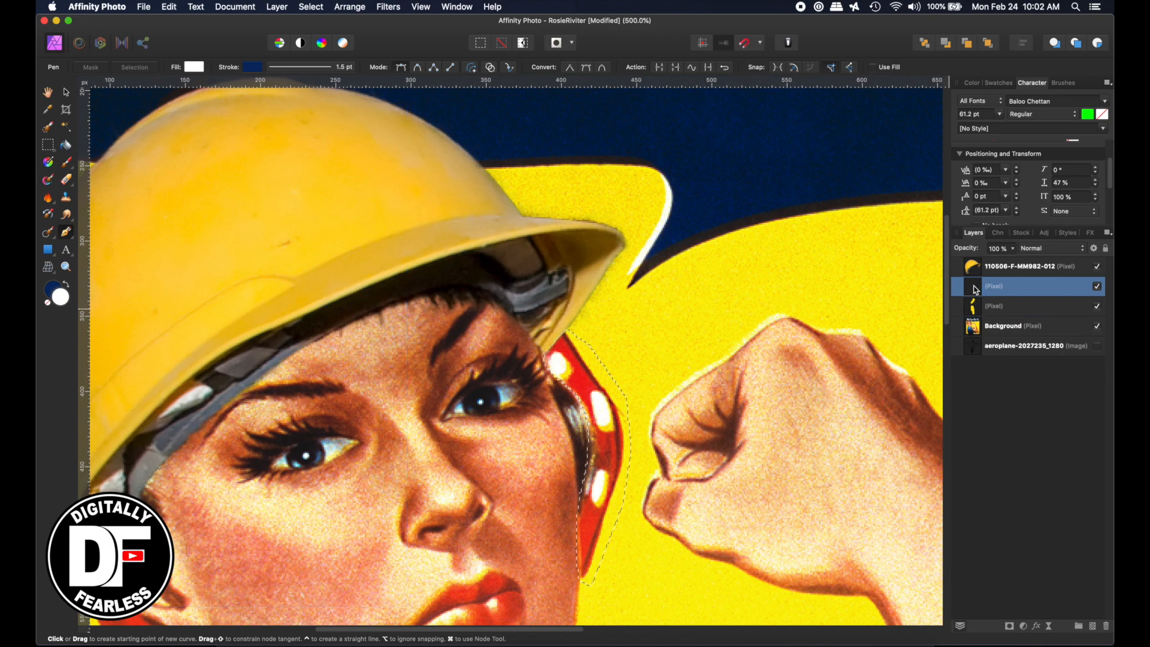
left_click(67, 198)
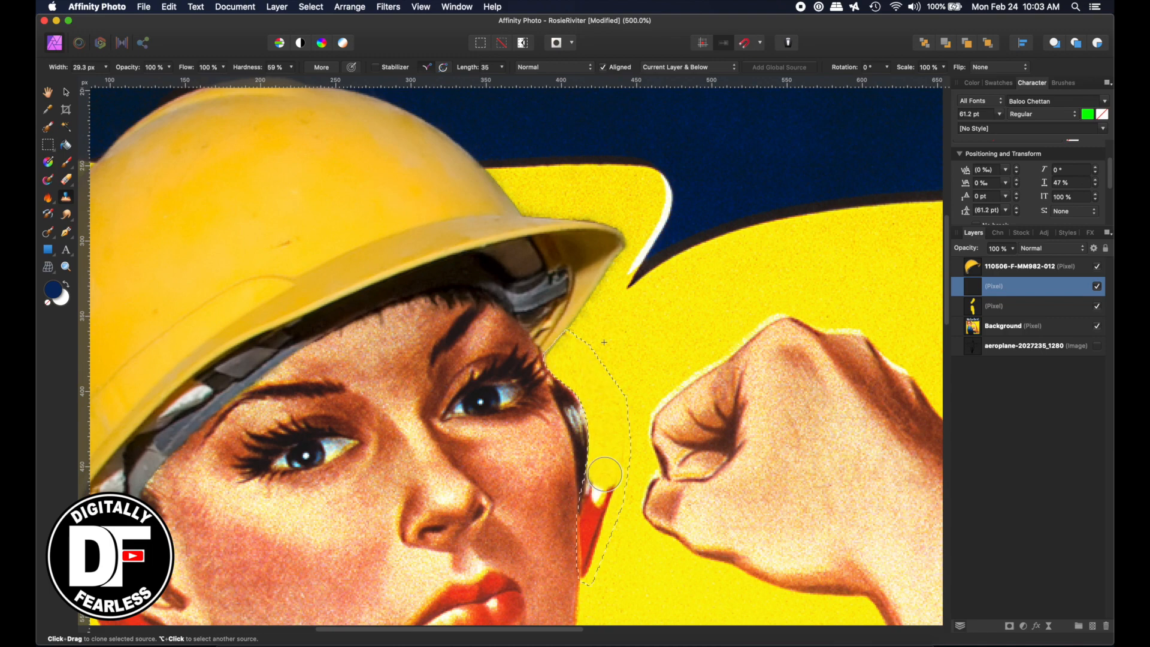
scroll(602, 486, "down", 5)
scroll(601, 486, "right", 2)
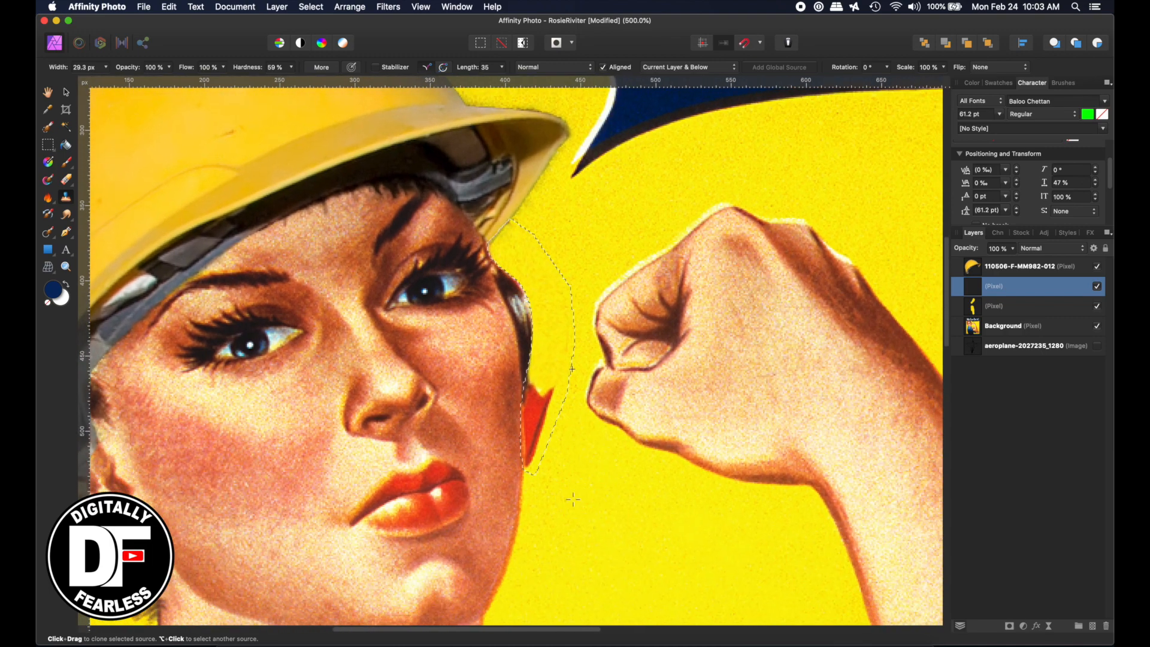
left_click(581, 534, "alt")
mouse_move(542, 459)
left_mouse_down()
mouse_move(545, 383)
mouse_move(527, 401)
mouse_move(540, 448)
mouse_move(550, 390)
left_mouse_up()
key("super+d")
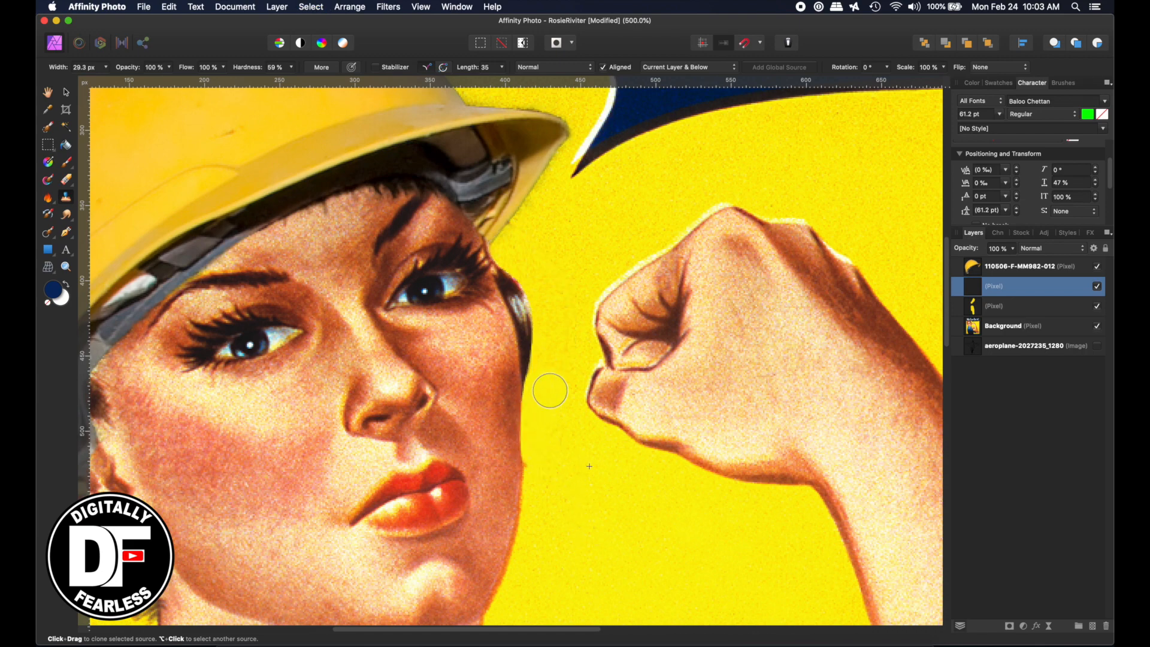
- On the lower cloning layer, clone yellow background over the red scarf remnant behind the ear, undoing the last stroke over the neck hair
left_click(48, 93)
key("super+0")
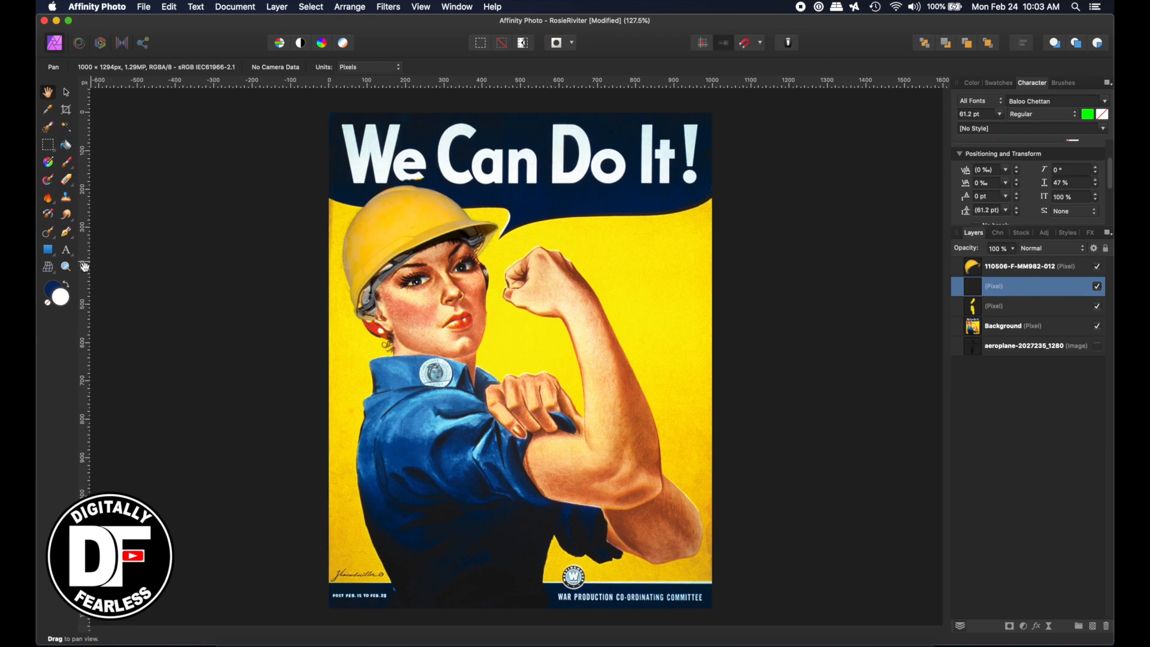
left_click(66, 267)
scroll(383, 324, "up", 10)
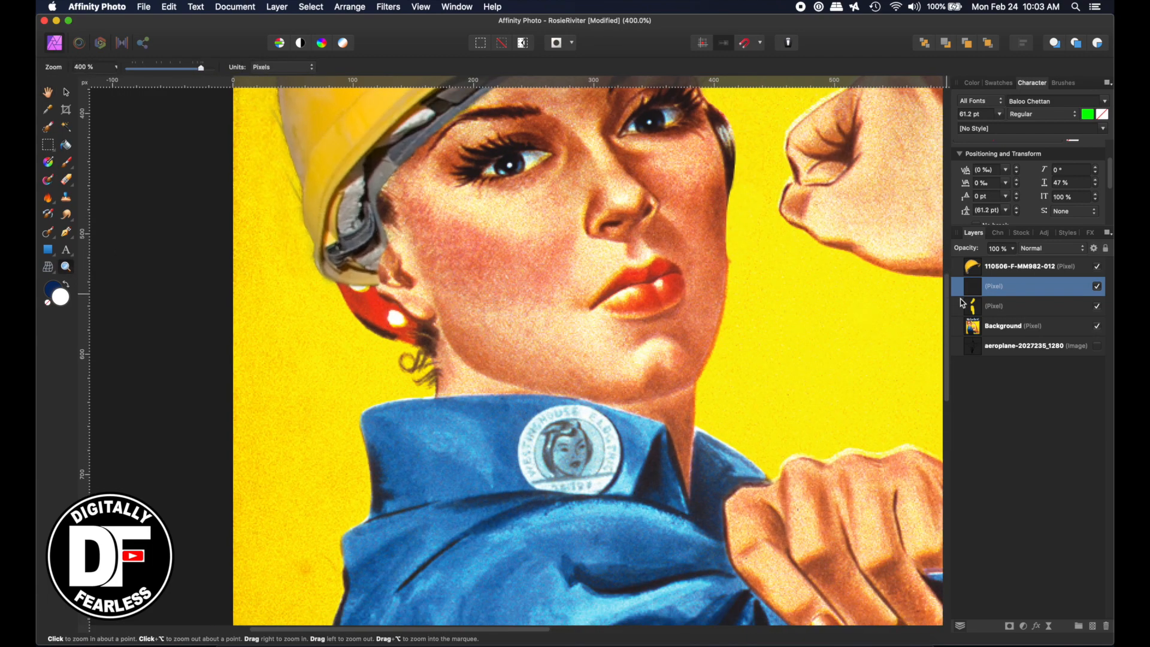
left_click(976, 308)
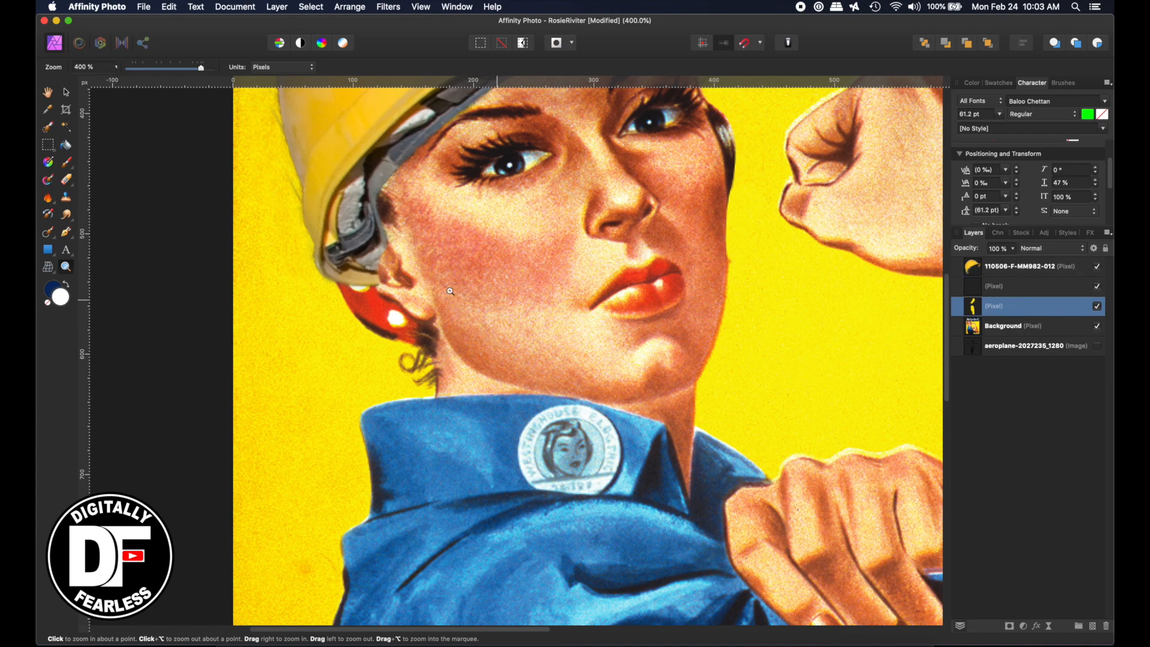
left_click(66, 199)
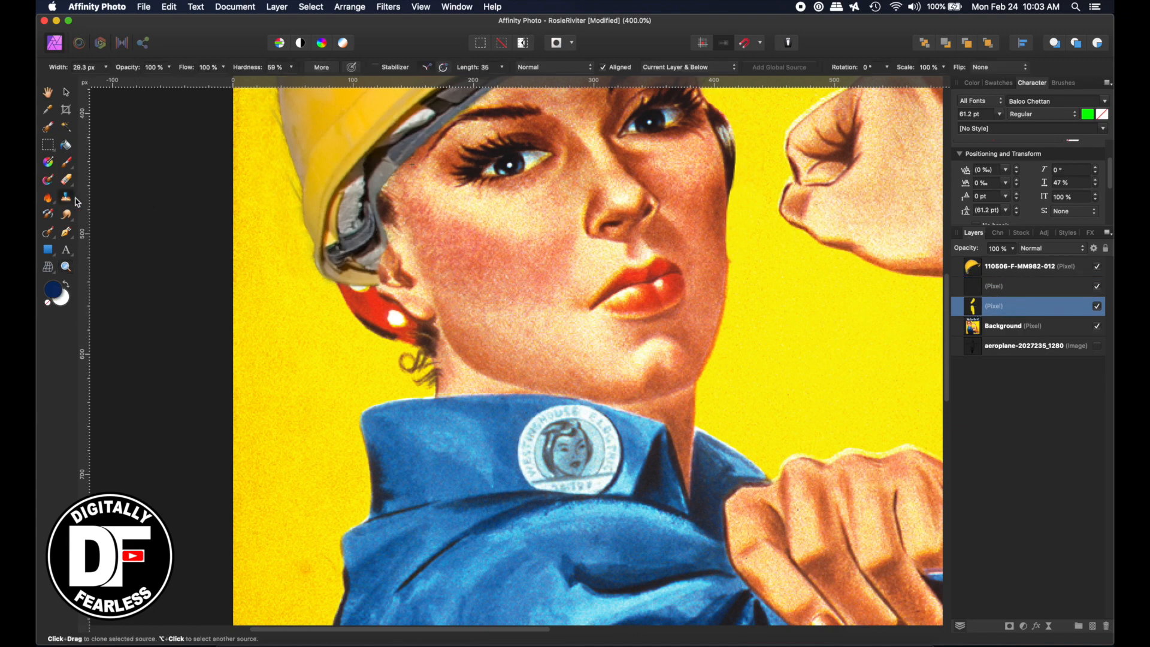
left_click(308, 328, "alt")
mouse_move(344, 298)
left_mouse_down()
mouse_move(370, 299)
mouse_move(335, 293)
mouse_move(400, 328)
mouse_move(383, 331)
mouse_move(395, 359)
mouse_move(422, 353)
mouse_move(414, 337)
left_mouse_up()
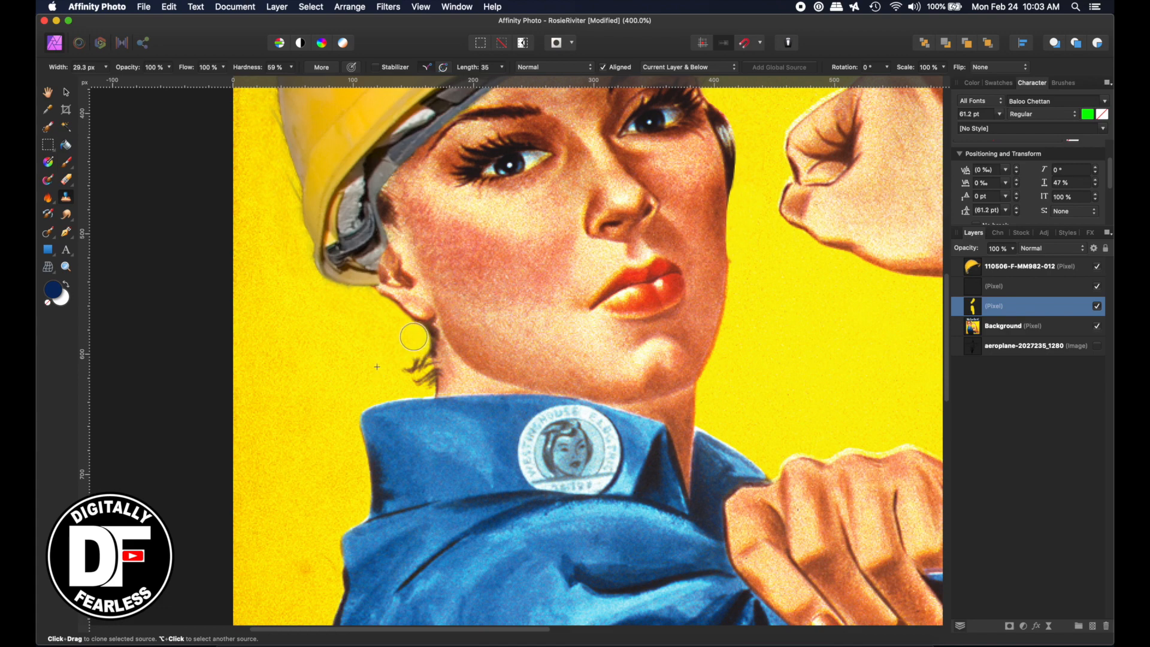
key("super+z")
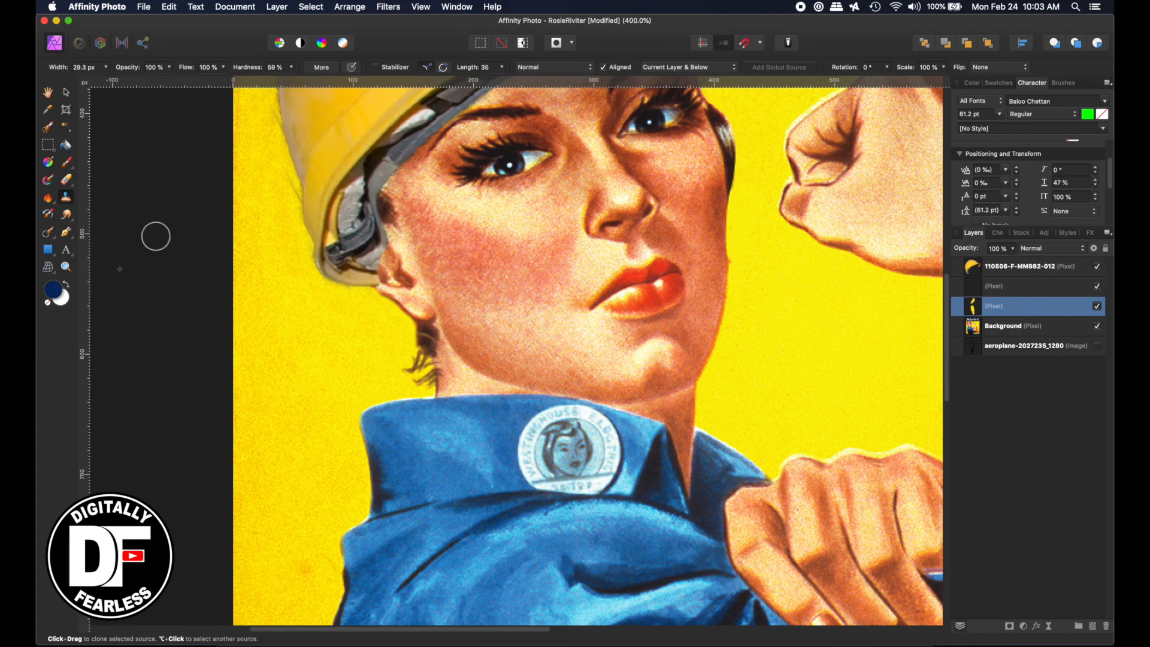
- Compare the composite around the woman's head with the hard hat layer hidden and shown
double_click(47, 93)
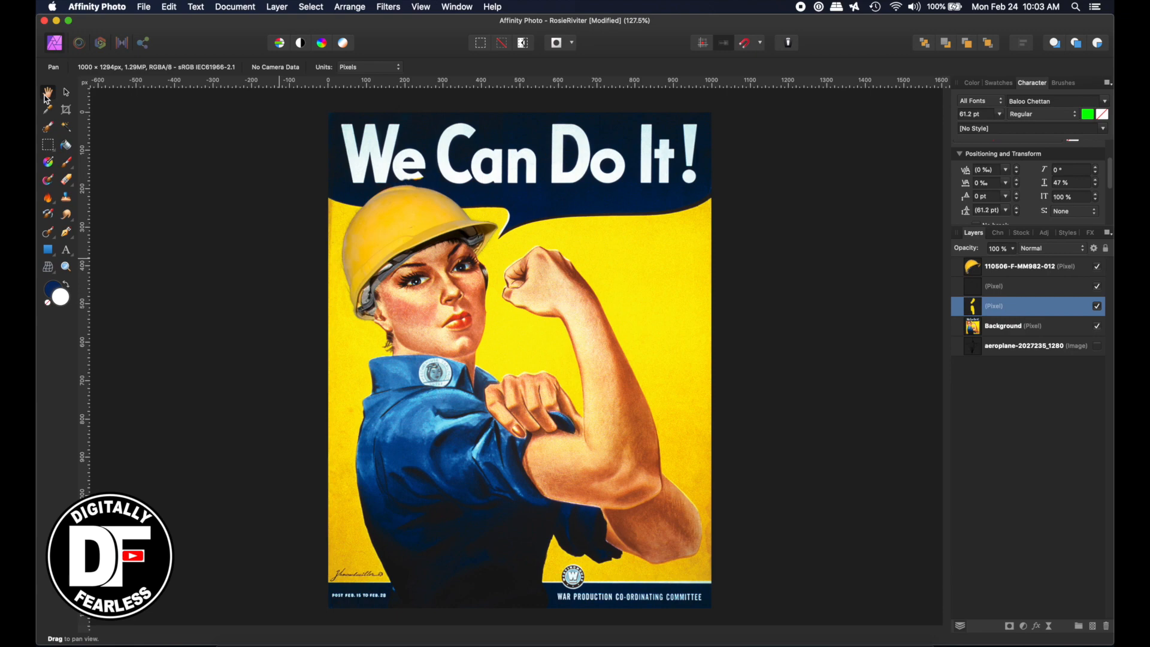
key("super+=")
key("super+=")
key("super+=")
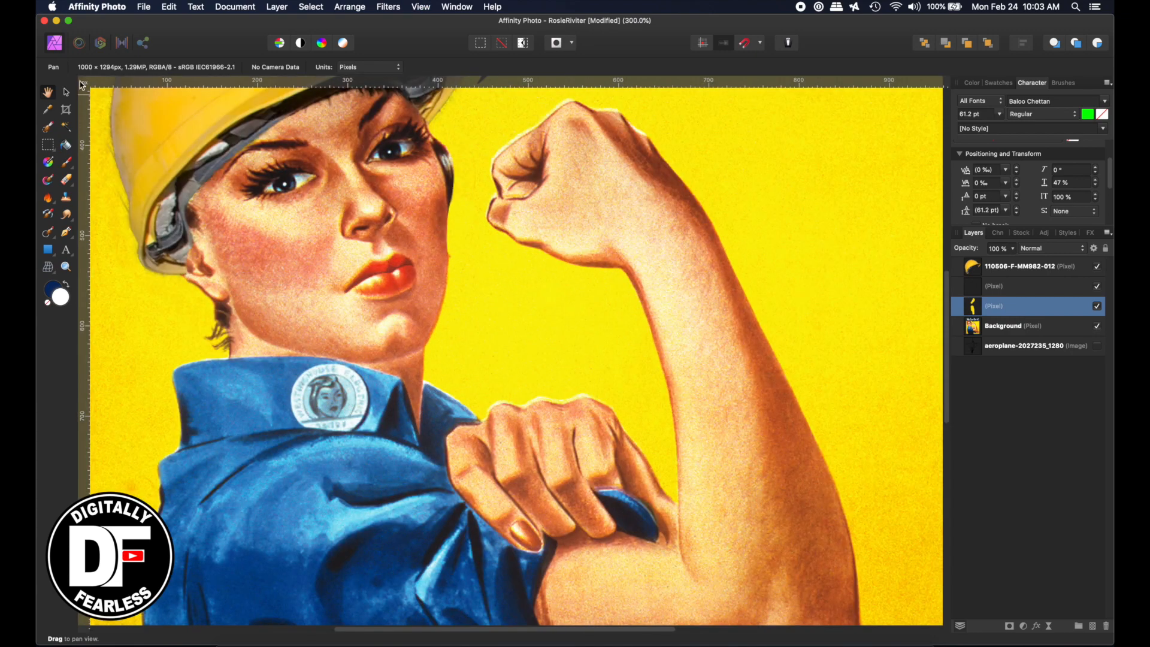
left_click_drag(252, 206, 389, 251)
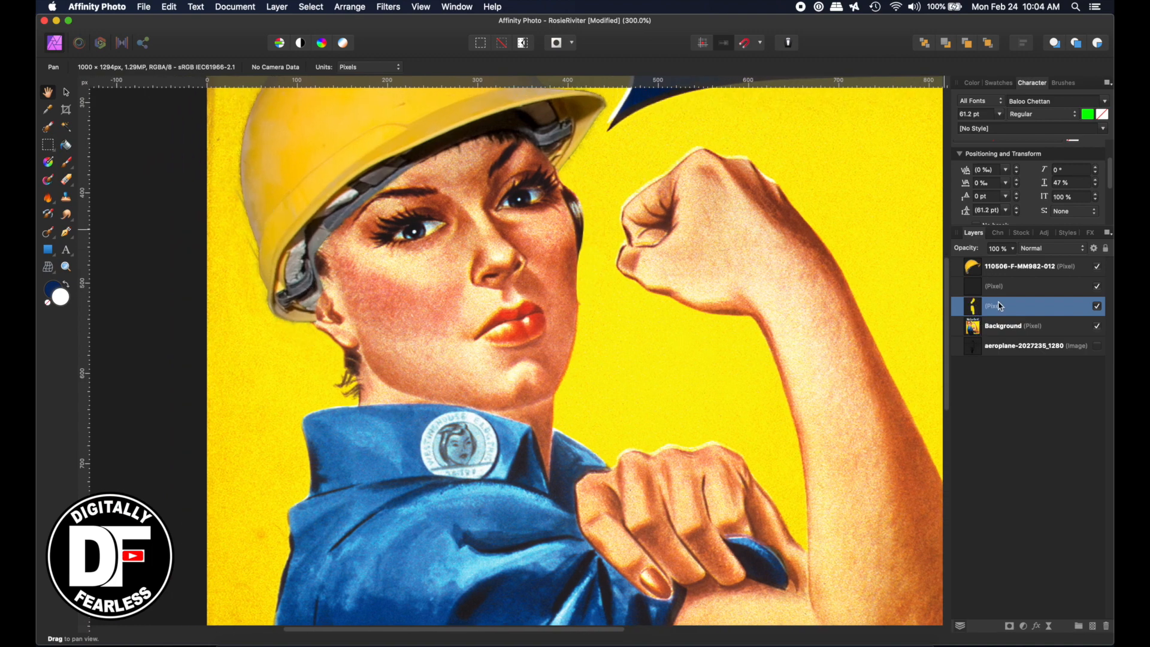
left_click(987, 265)
left_click(1097, 267)
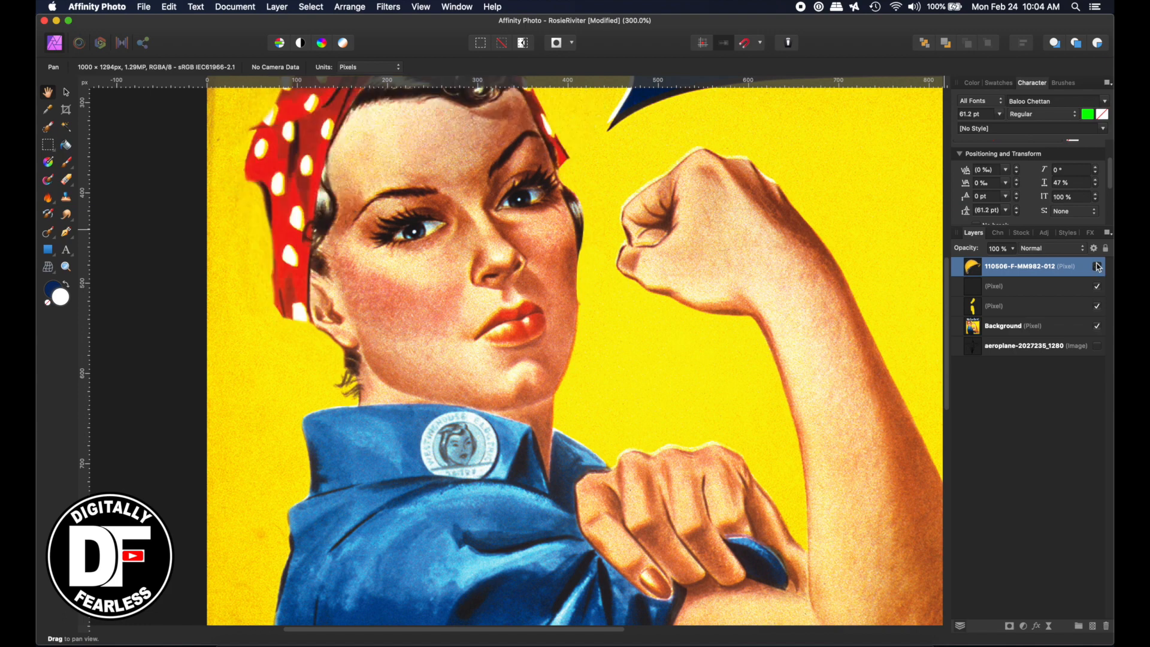
left_click(1098, 267)
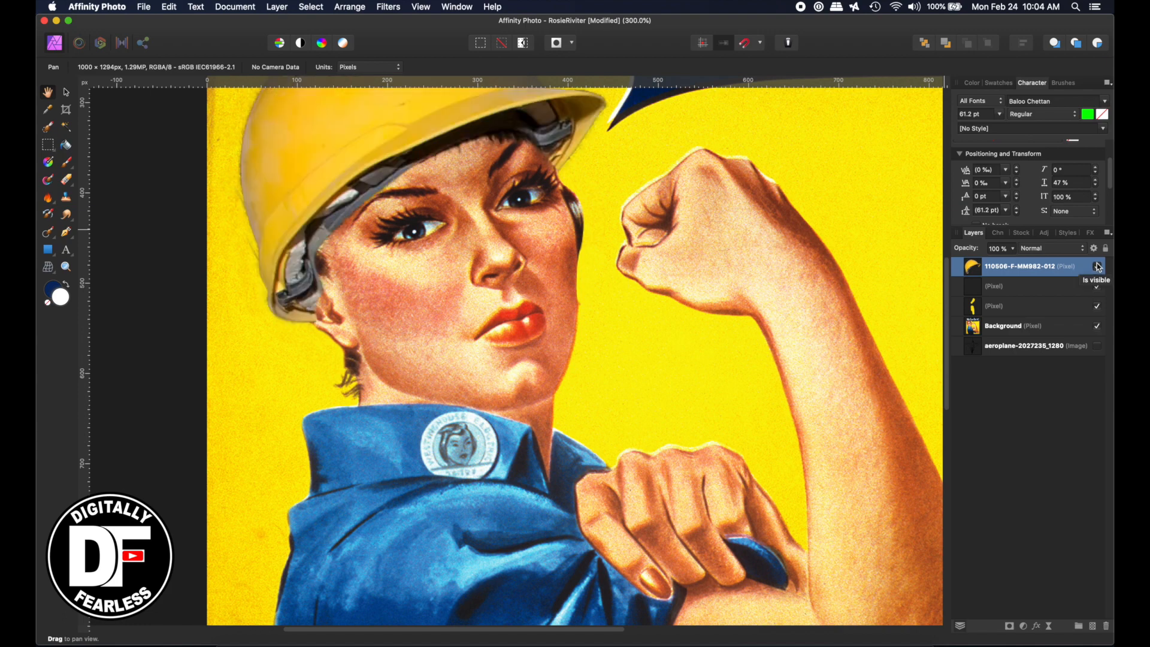
left_click(1097, 267)
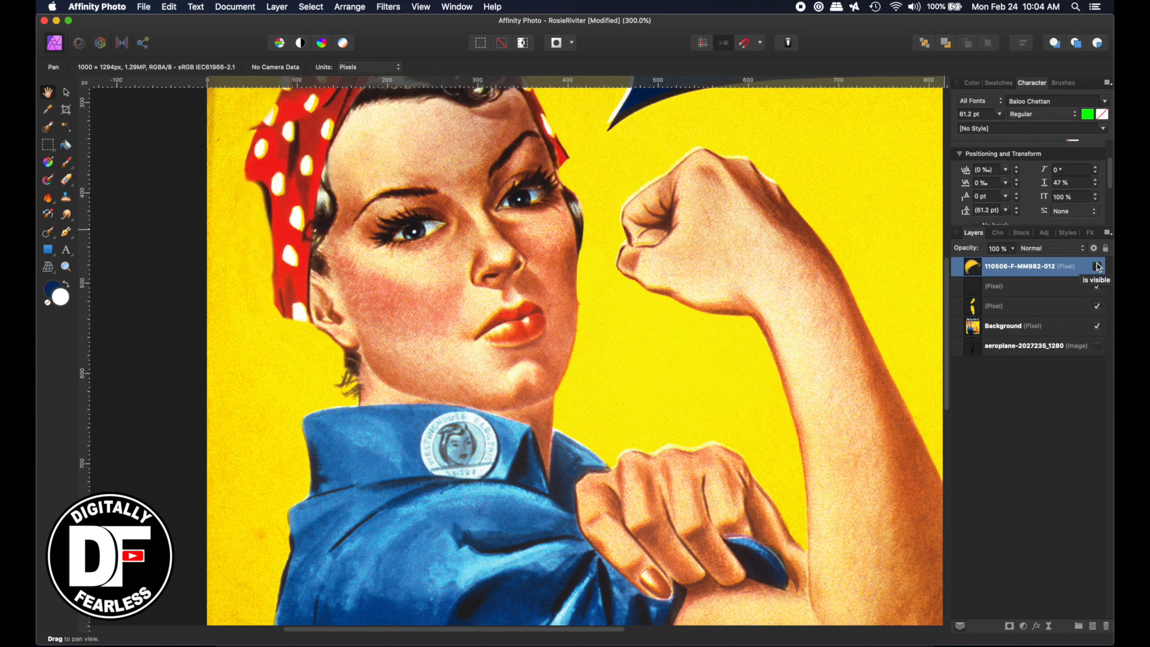
left_click(1097, 267)
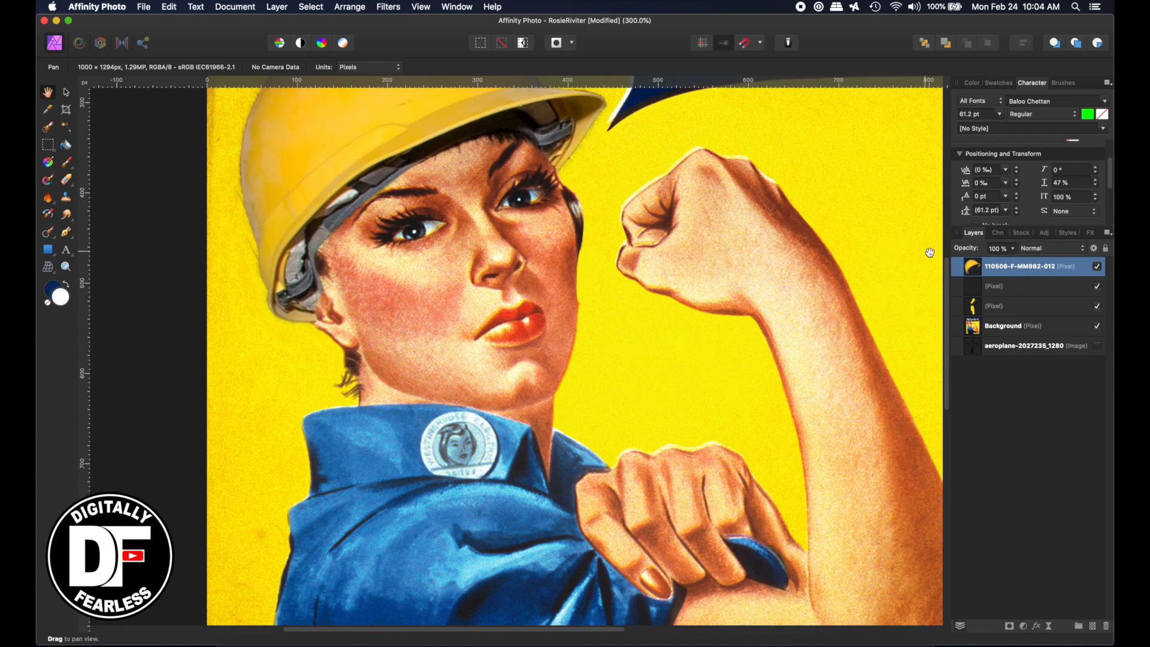
- Add a mask to the hard hat layer and paint black with a 27.3 px brush to reveal the woman's ear beneath the hat edge
left_click(1010, 627)
left_click(982, 287)
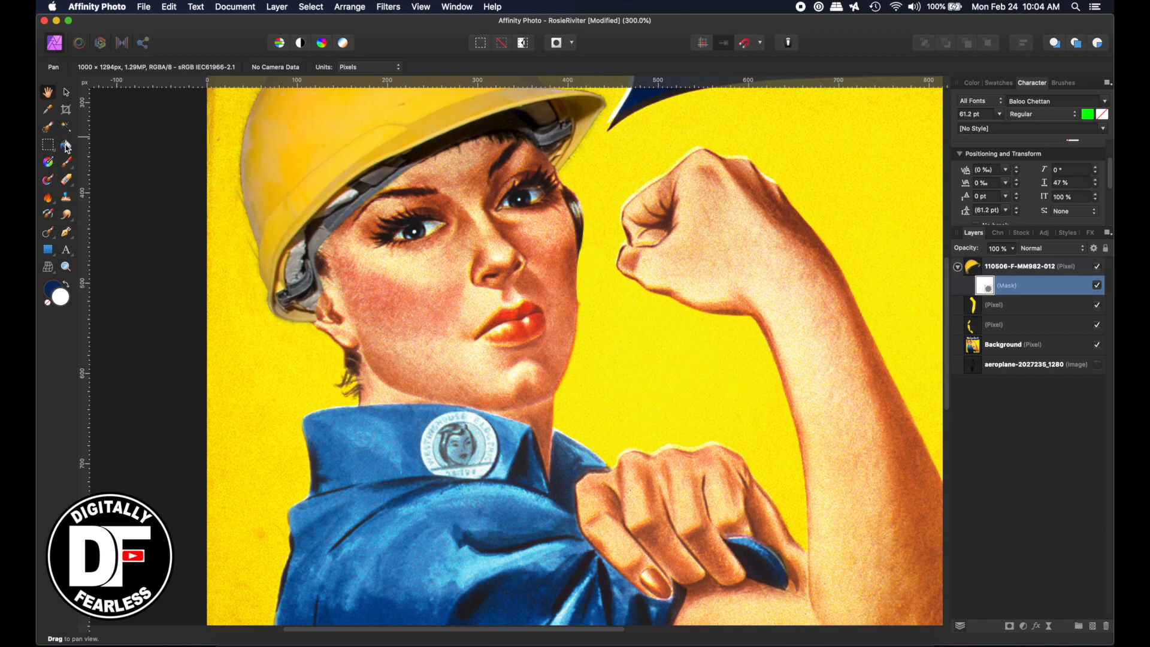
left_click(66, 162)
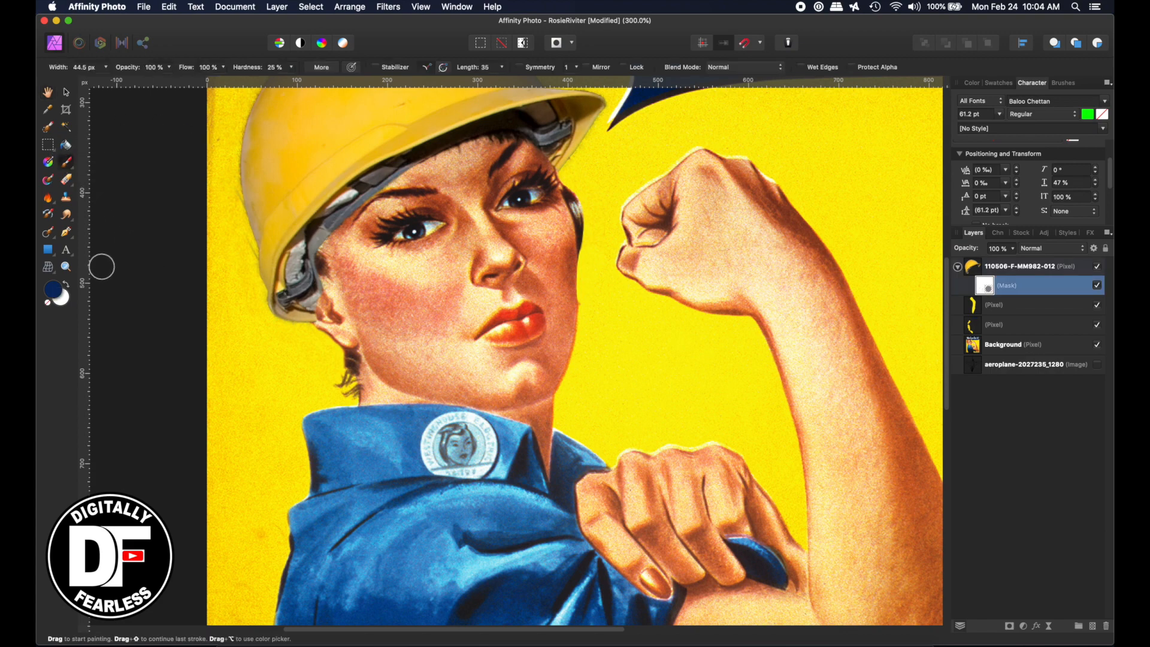
key("d")
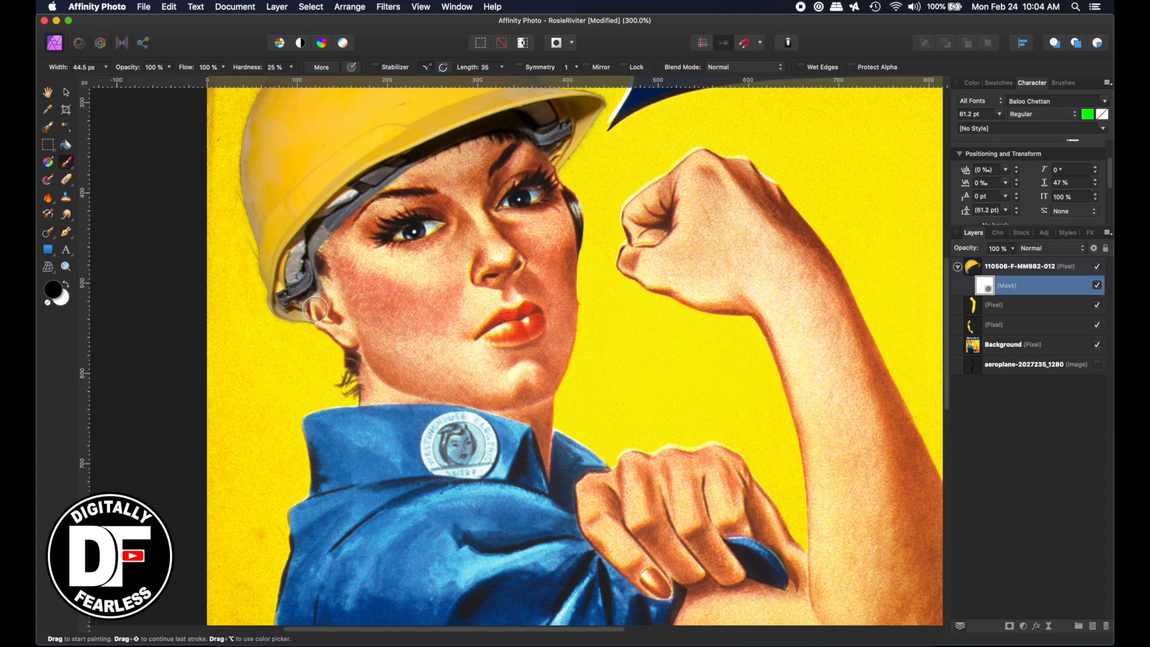
key("bracketleft")
key("bracketleft")
key("bracketleft")
key("bracketleft")
mouse_move(317, 315)
left_mouse_down()
mouse_move(318, 267)
mouse_move(307, 307)
mouse_move(332, 287)
mouse_move(308, 316)
left_mouse_up()
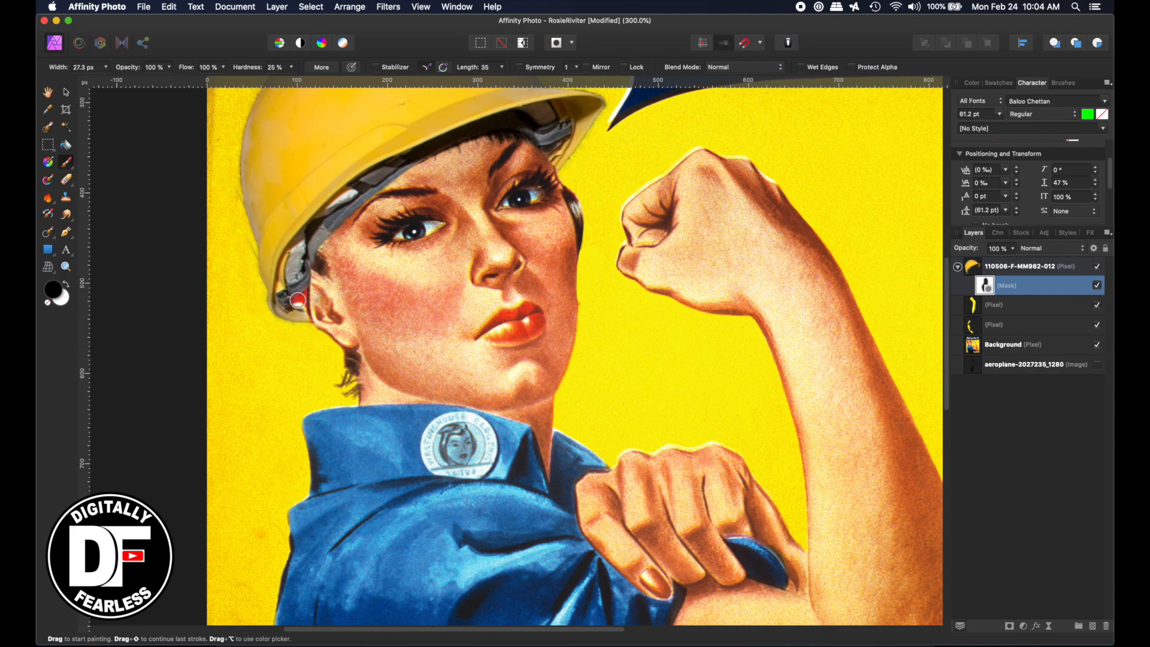
- Paint white on the mask to restore the hat's lower edge where the red scarf shows through beside the ear
key("x")
left_click_drag(302, 310, 300, 316)
left_click(48, 94)
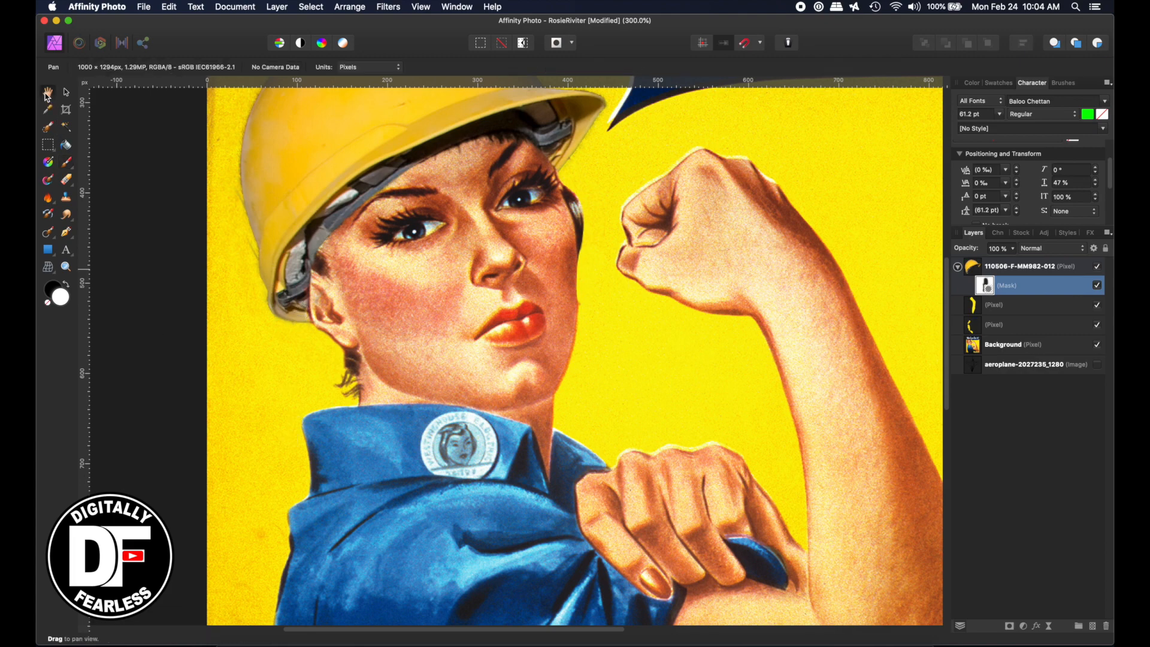
- Add a new pixel layer above the two cloning layers for repairing the lower edge of the "e" in "We"
scroll(207, 167, "up", 5)
scroll(206, 167, "right", 2)
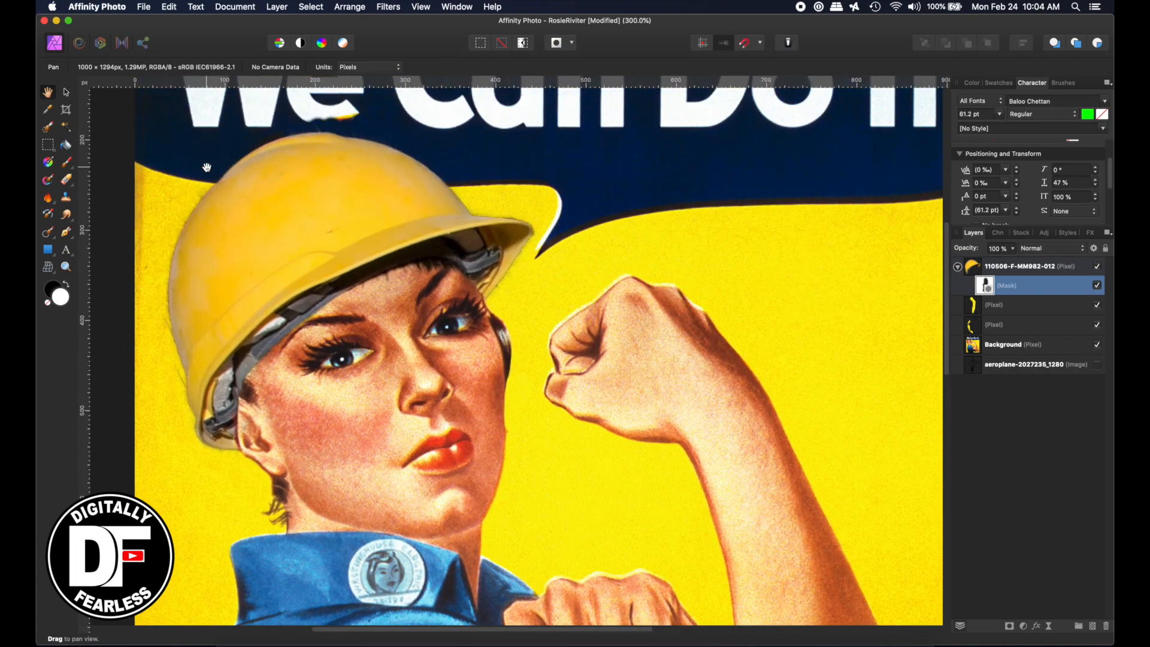
key("super+minus")
key("super+minus")
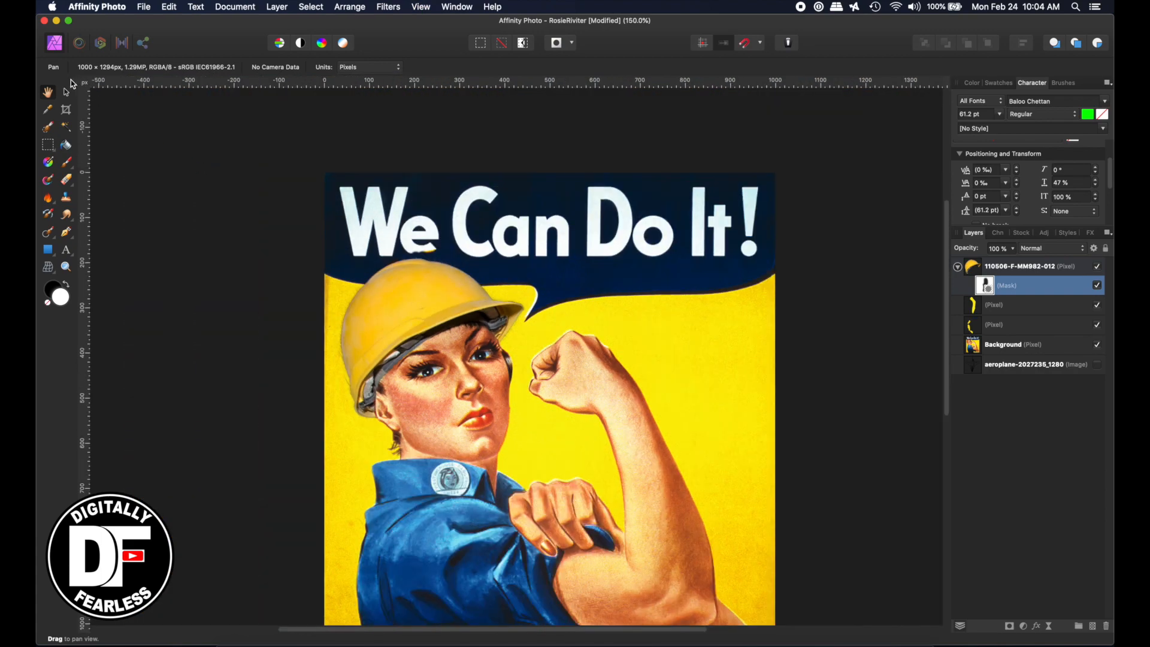
left_click(67, 267)
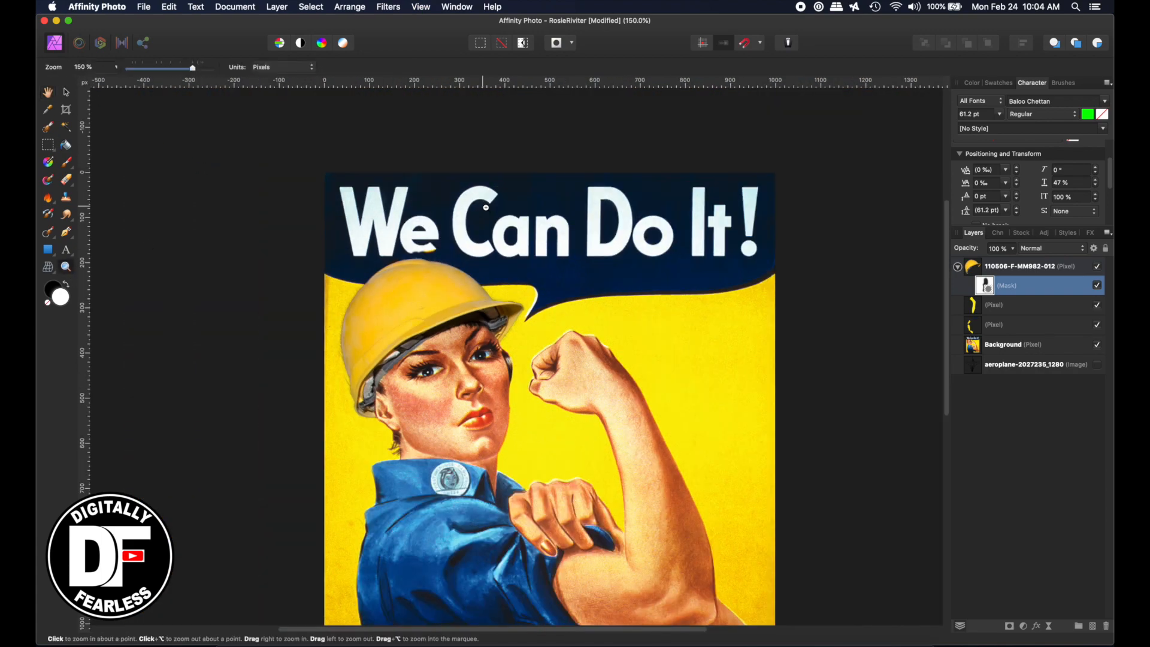
left_click(415, 238)
left_click(415, 238)
left_click(415, 238)
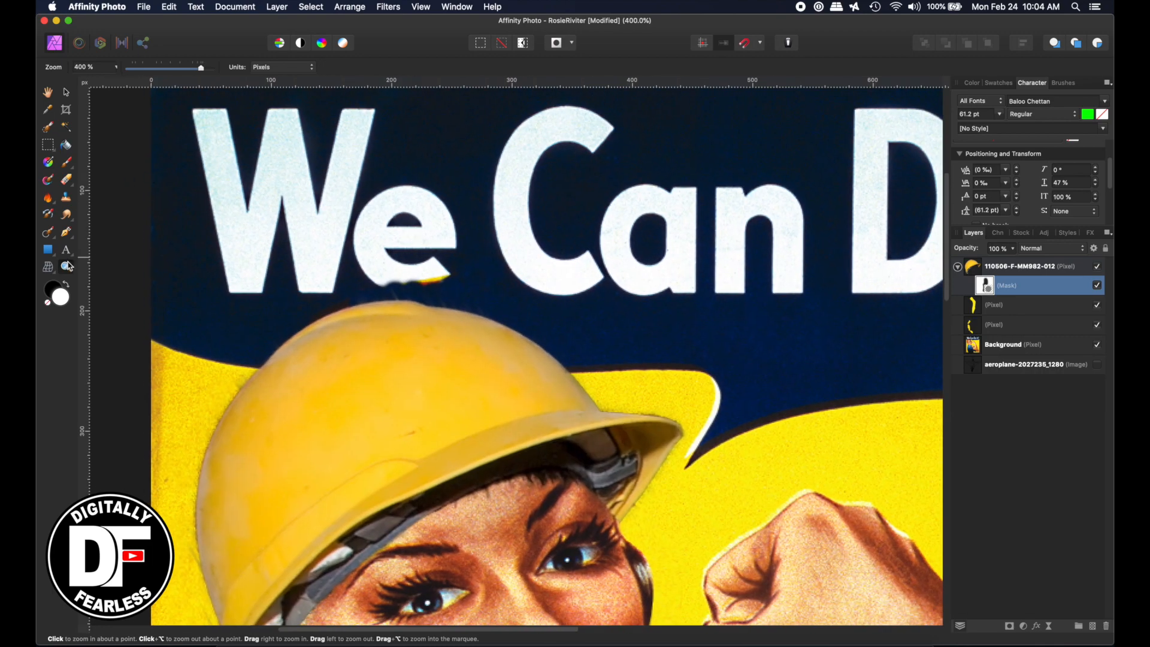
left_click(409, 261)
left_click(409, 261)
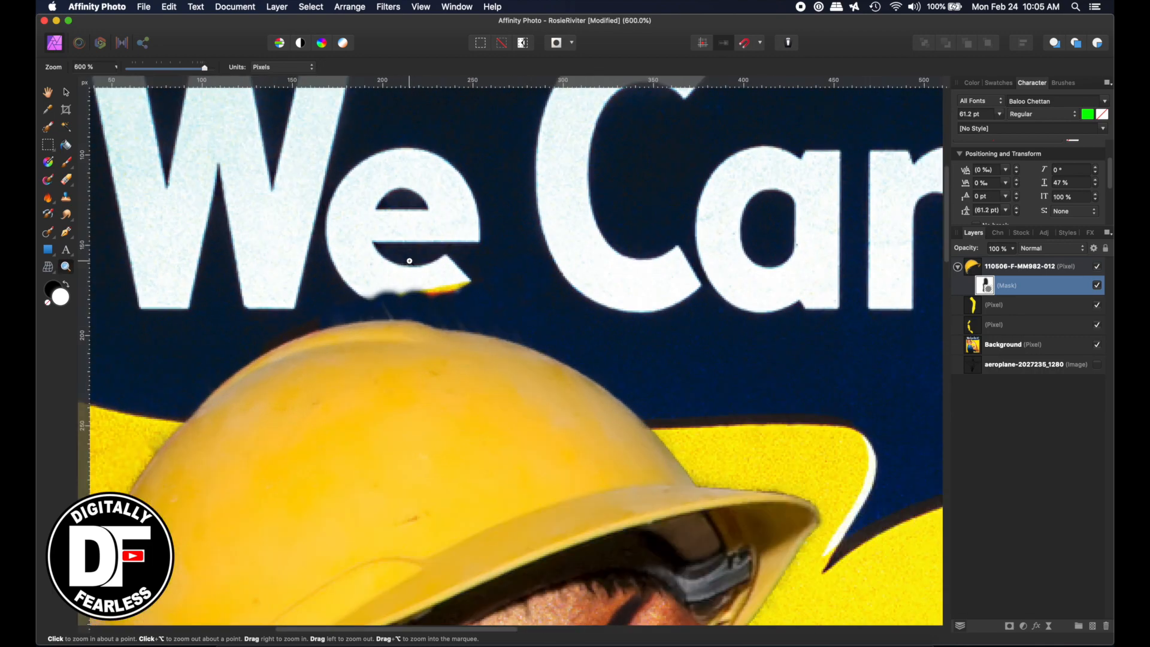
left_click(409, 261)
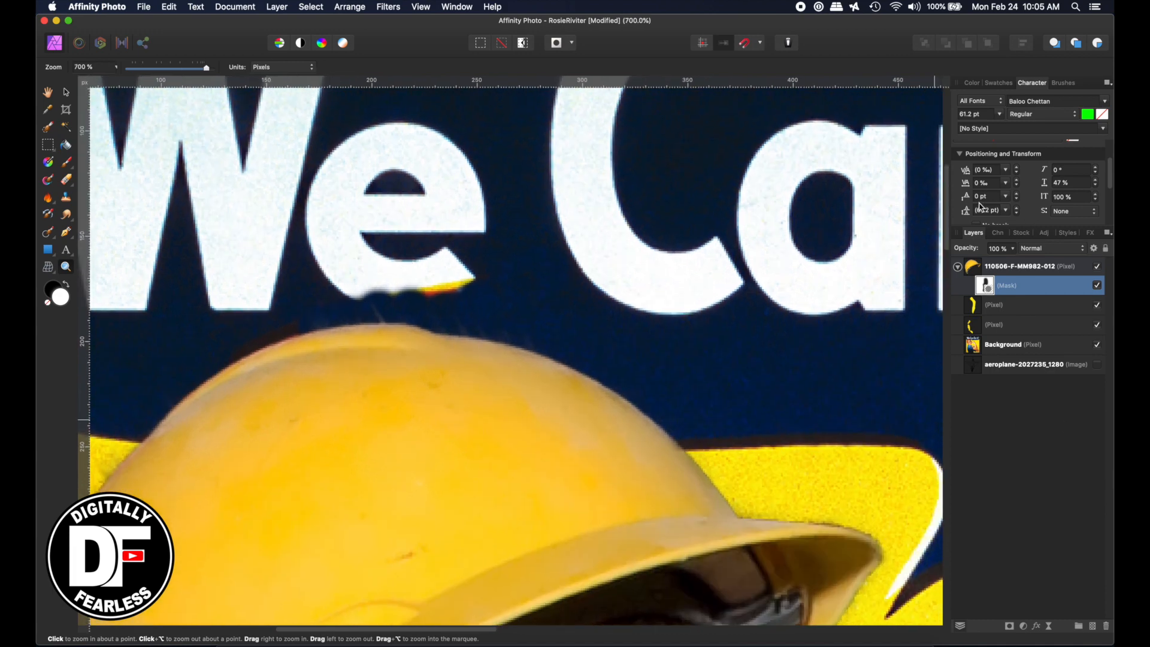
left_click(976, 350)
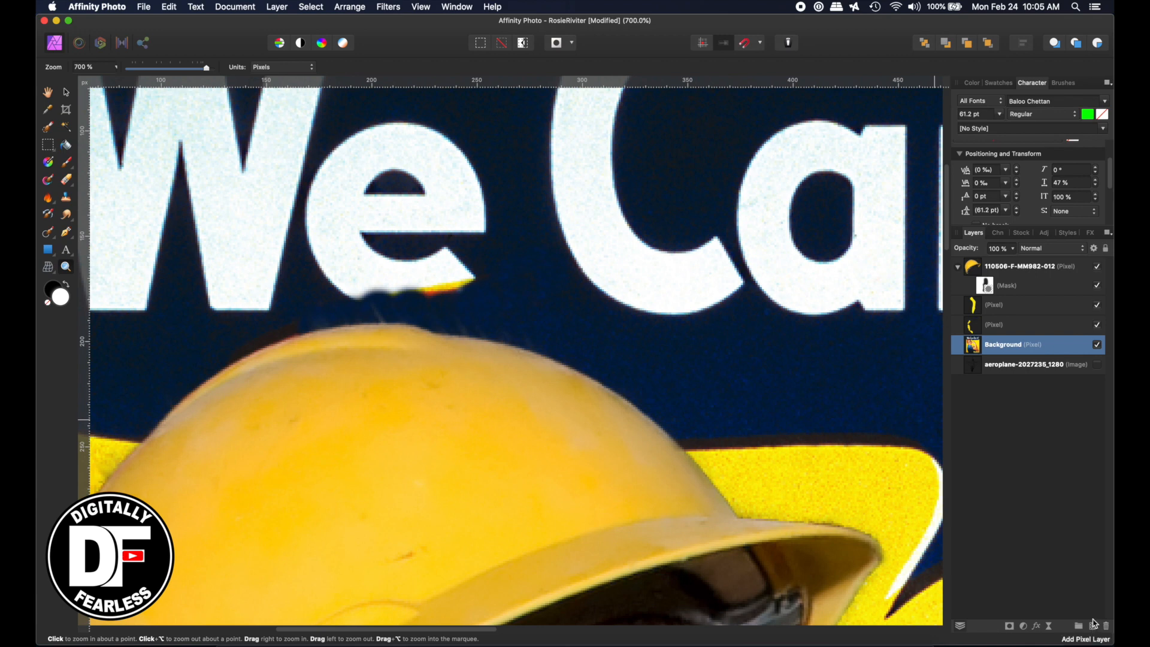
left_click(995, 308)
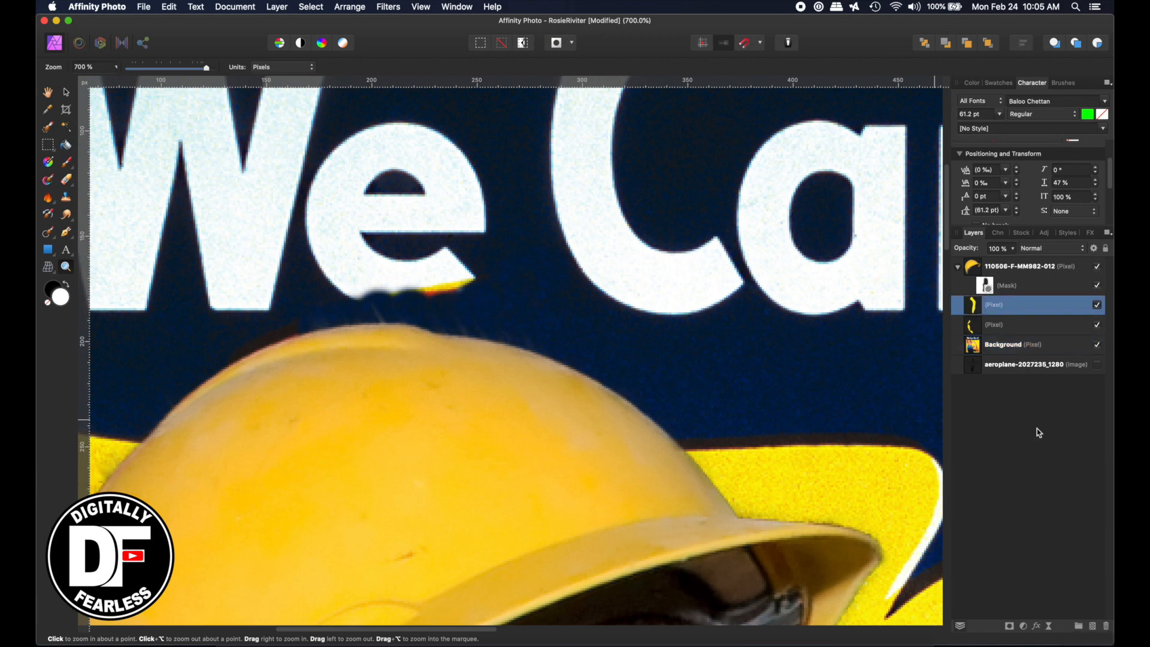
left_click(1093, 626)
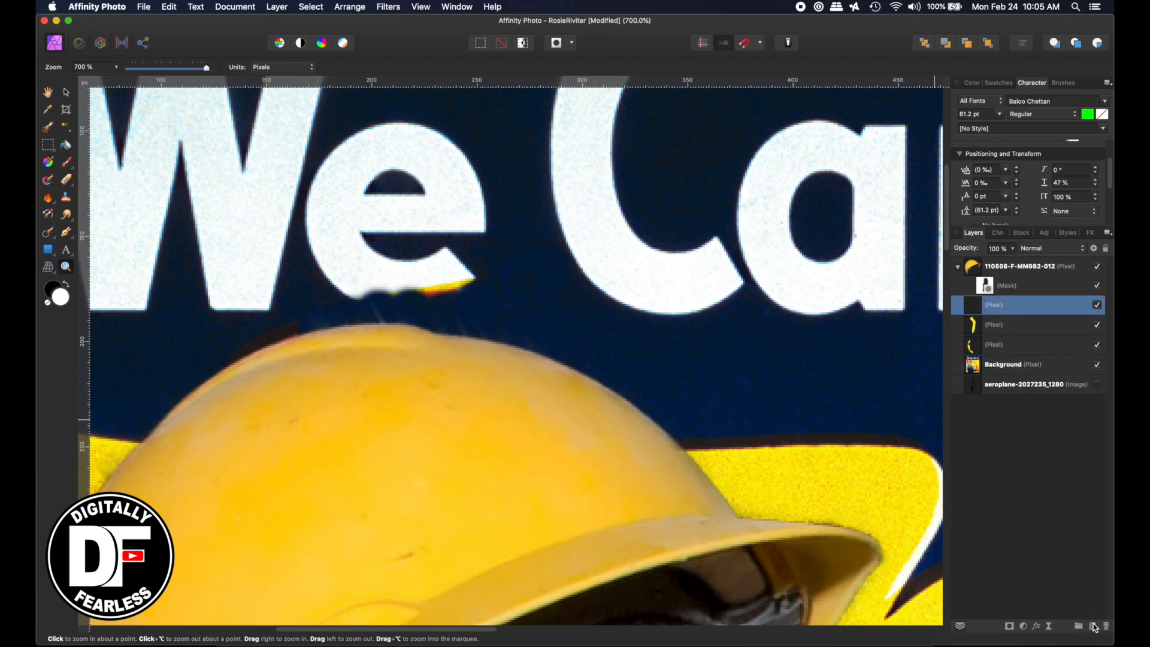
- Outline the missing lower edge of the "e" in "We" with the Pen tool and convert the closed curve to a selection
left_click(66, 234)
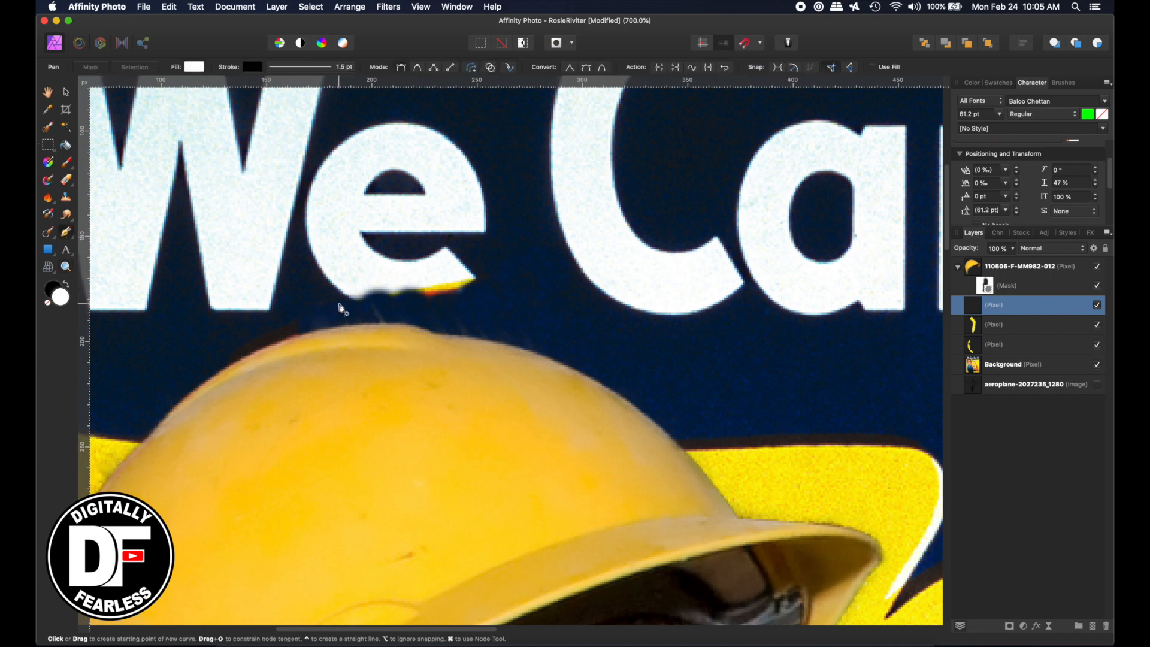
left_click(344, 292)
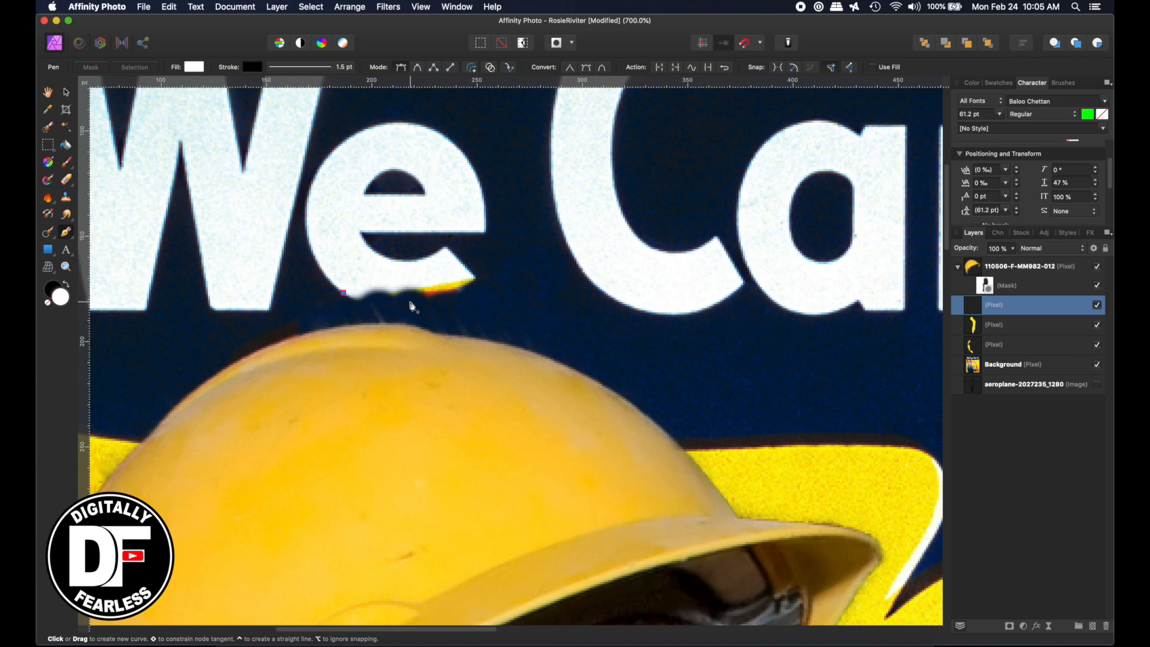
left_click_drag(411, 302, 452, 297)
left_click(478, 278)
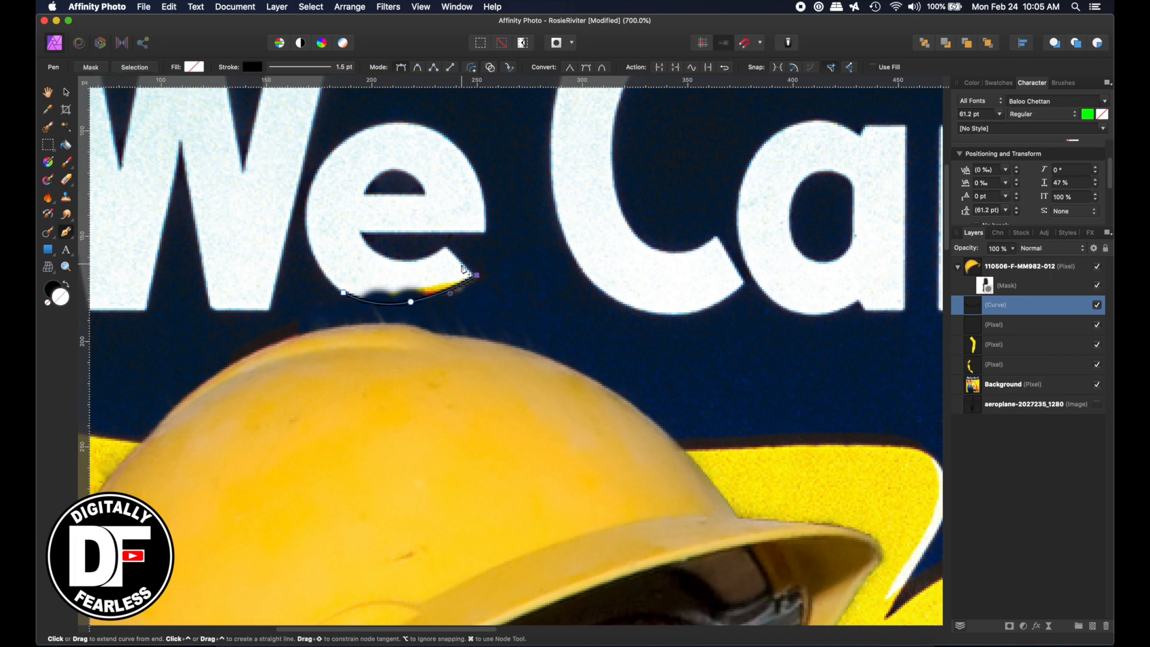
left_click(461, 265)
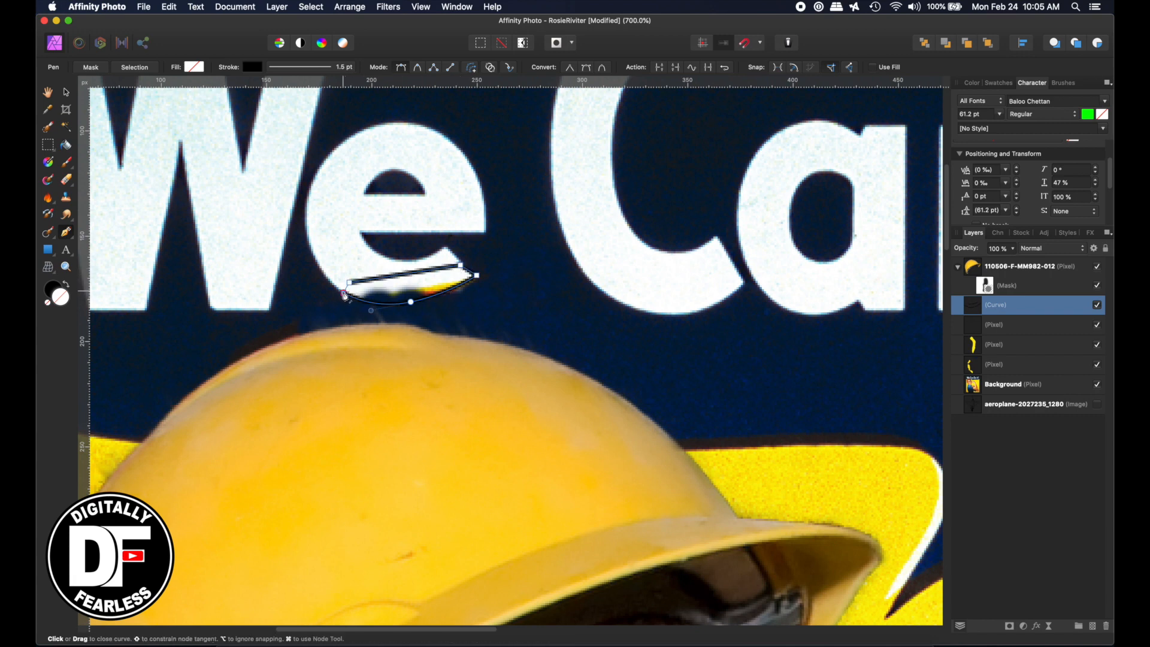
left_click(345, 295)
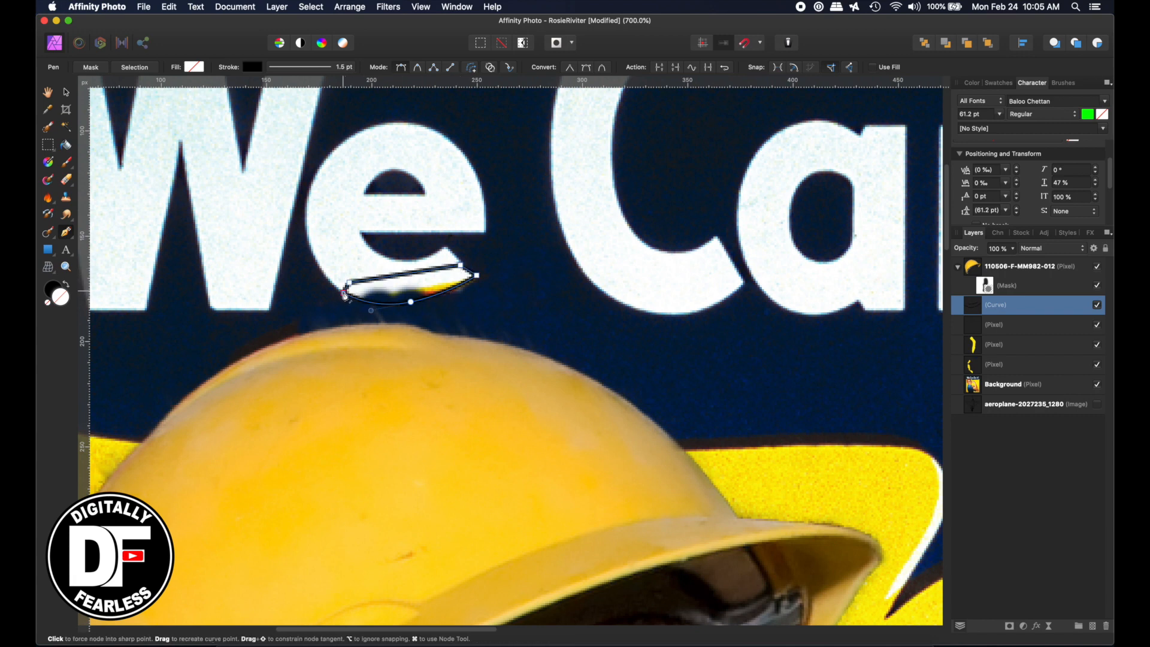
left_click(143, 69)
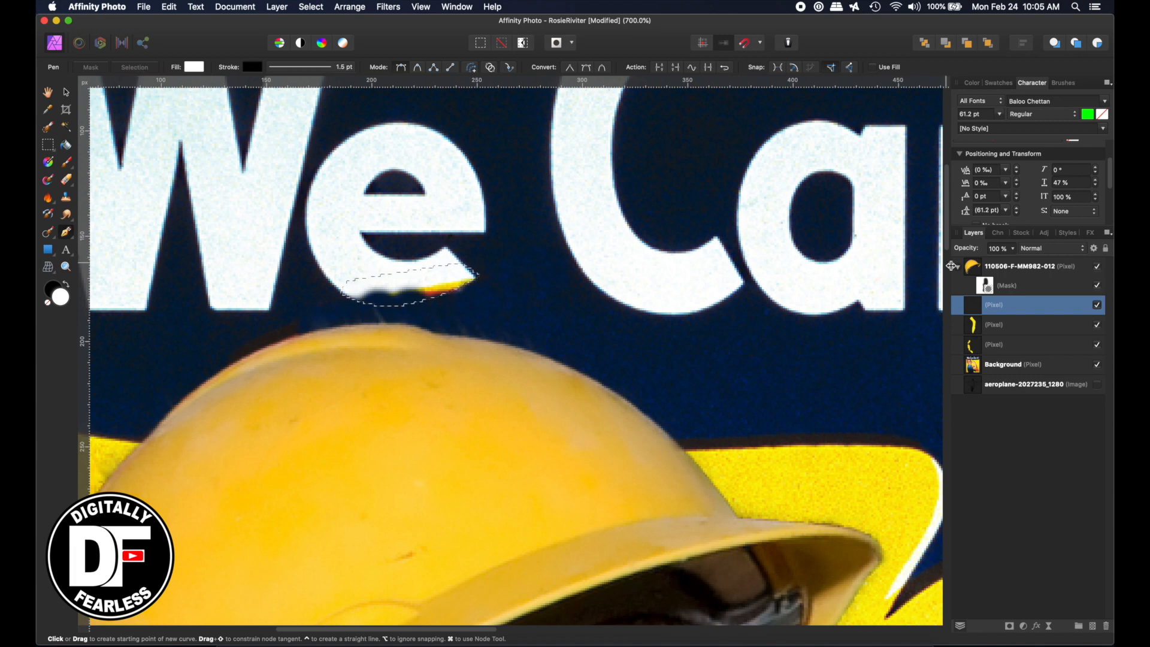
- Clone the letter's white texture into the selection with a 13 px Clone Brush to rebuild the "e", and deselect
left_click(66, 196)
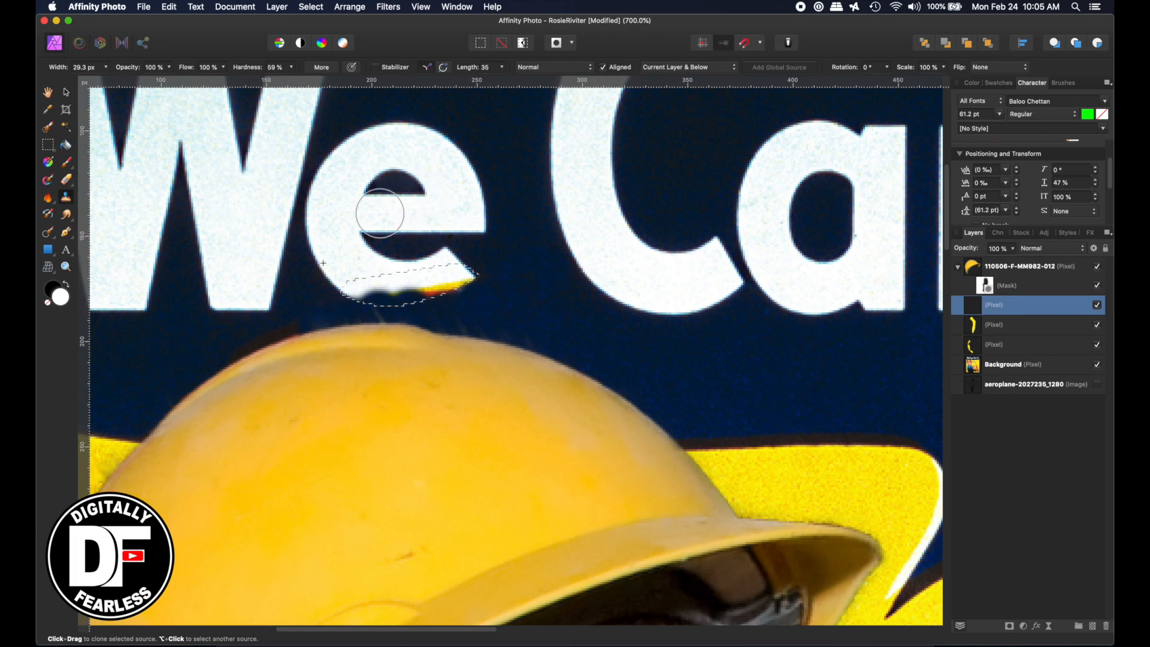
key("bracketleft")
key("bracketleft")
key("bracketleft")
key("bracketleft")
key("bracketleft")
key("bracketleft")
key("bracketleft")
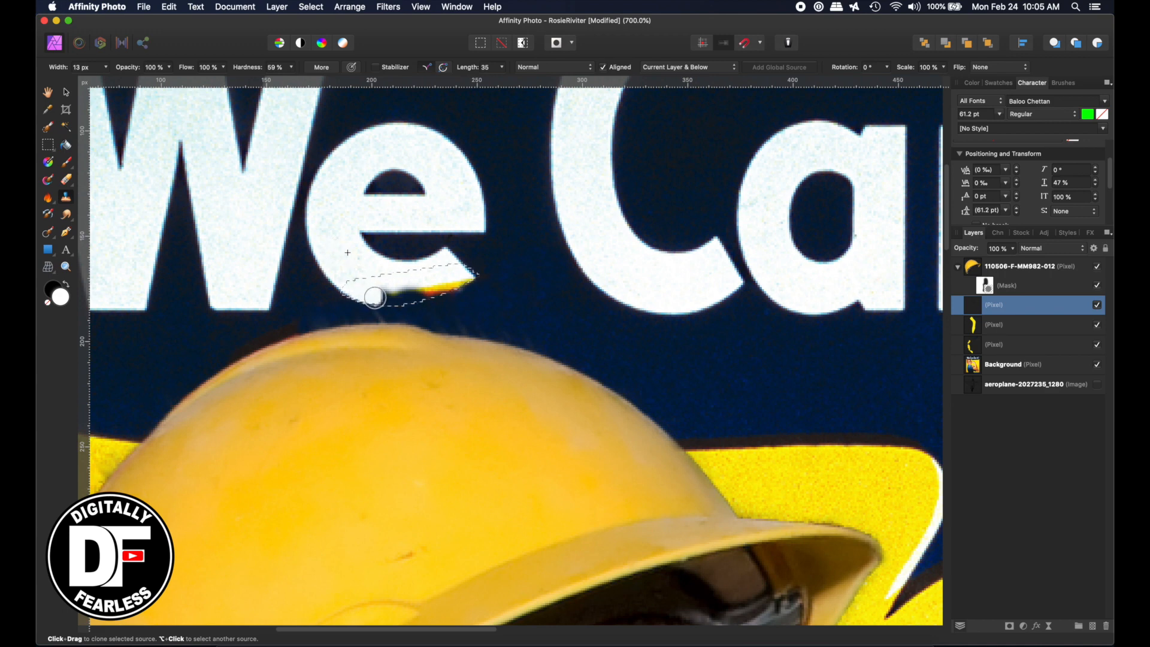
left_click_drag(375, 297, 382, 295)
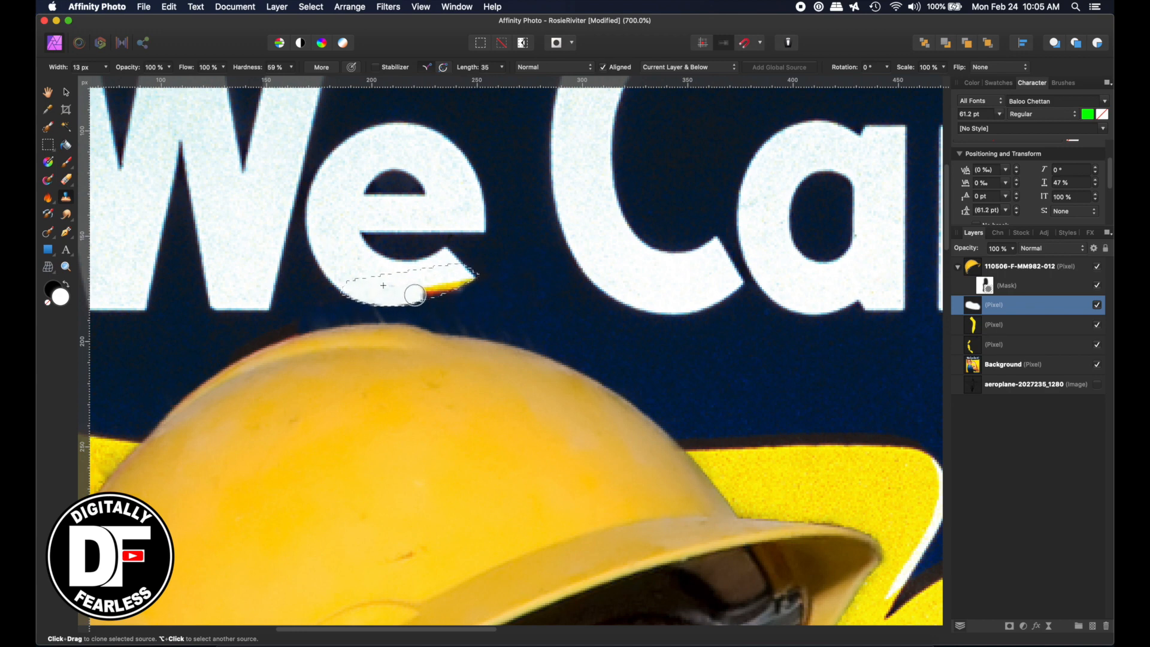
left_click_drag(415, 295, 396, 298)
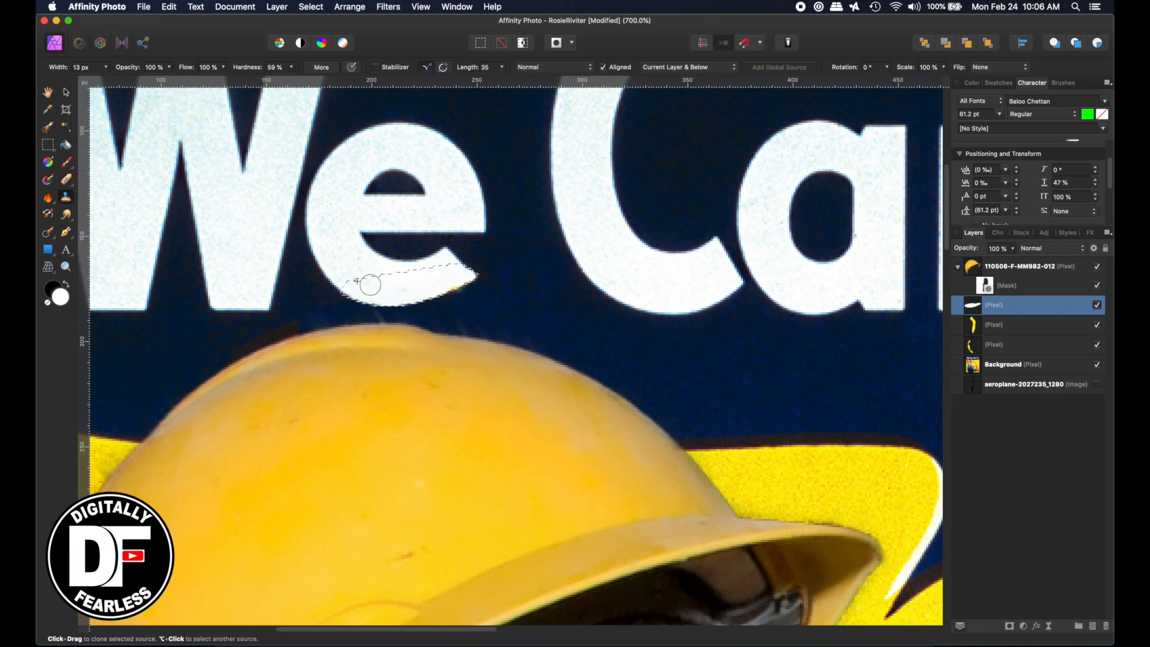
left_click(47, 92)
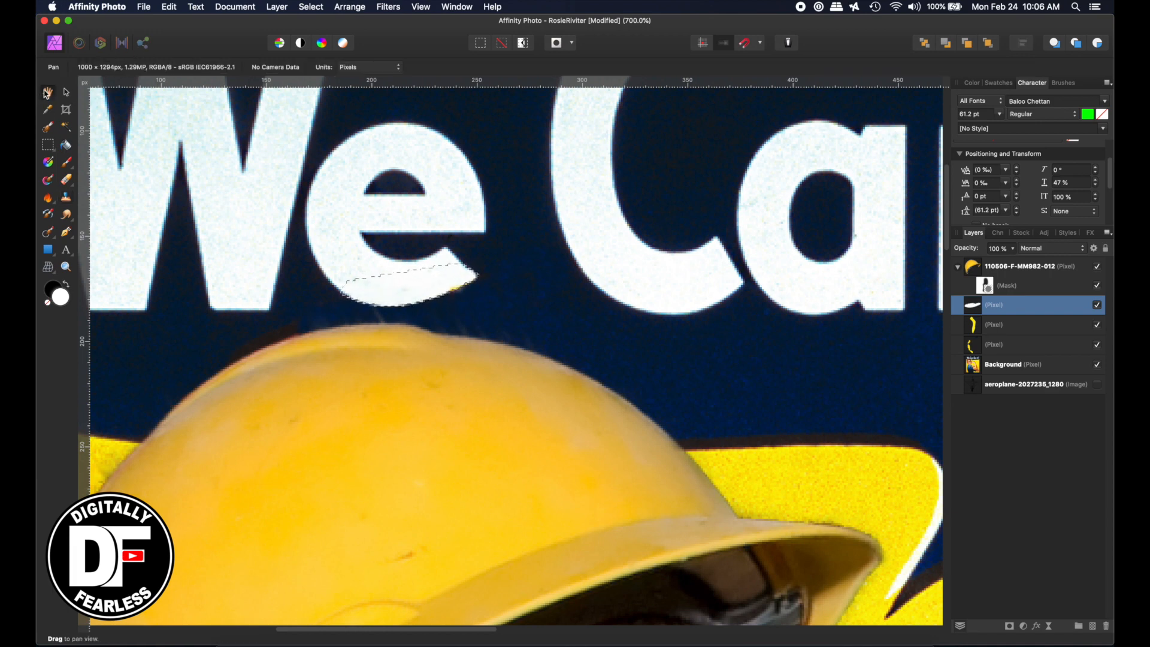
key("super+d")
- Examine the whole poster at 200%, checking the repaired lettering, the hard hat and the raised arm
key("super+minus")
key("super+minus")
key("super+minus")
key("super+minus")
key("super+minus")
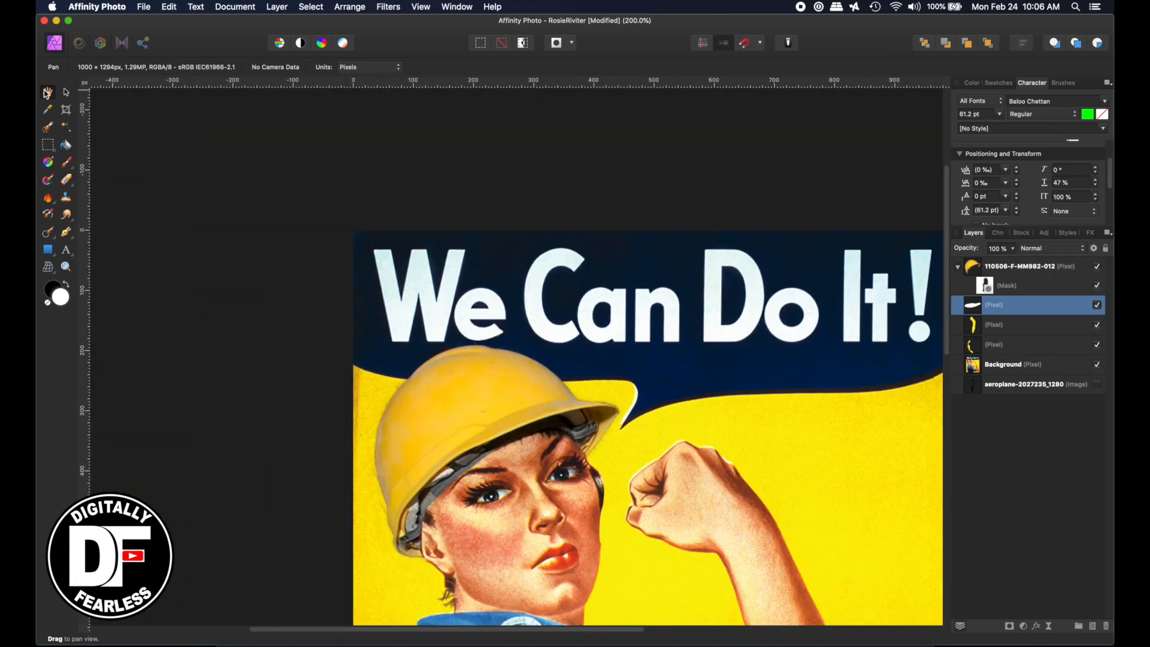
scroll(238, 294, "down", 5)
scroll(239, 294, "right", 5)
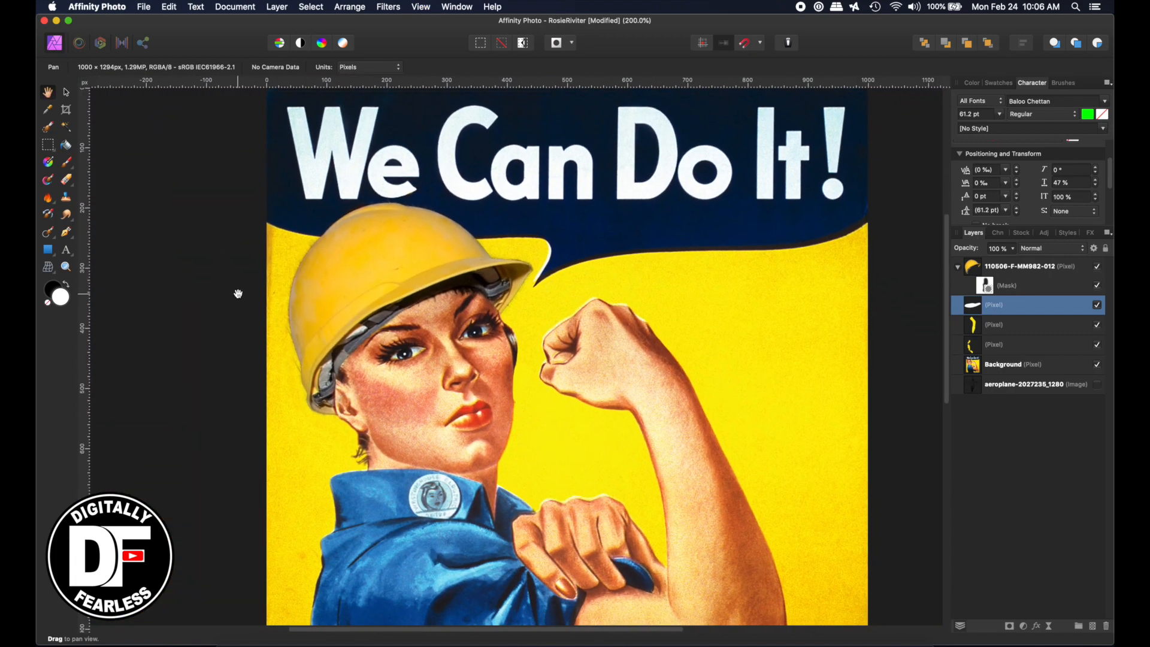
scroll(238, 294, "up", 1)
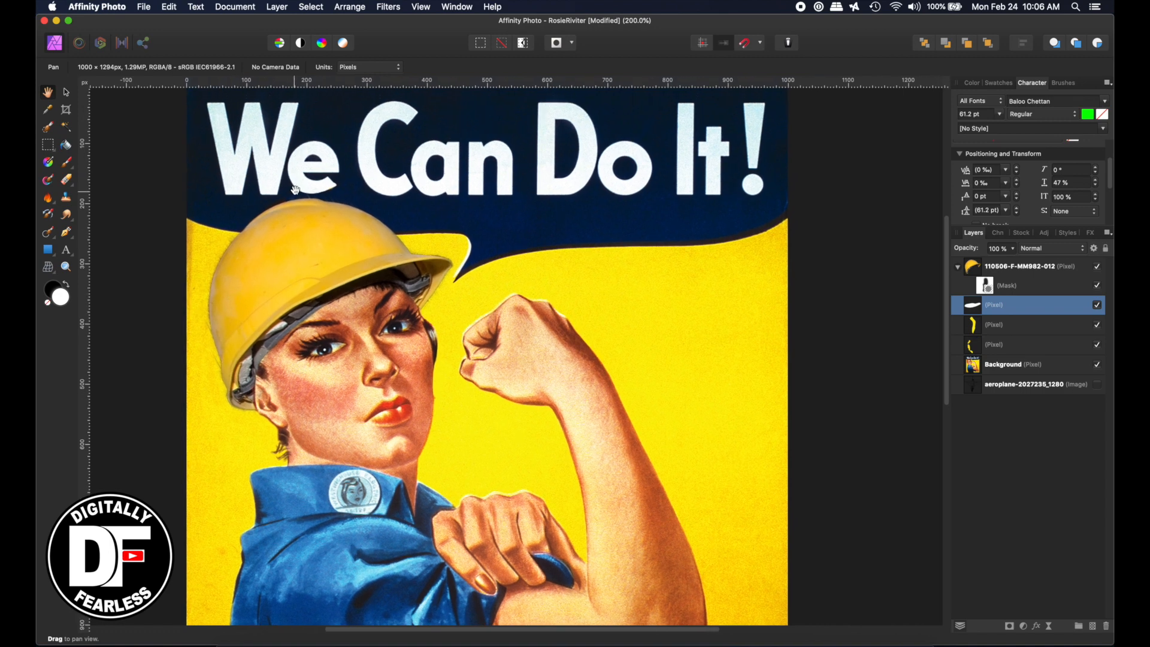
scroll(346, 251, "down", 10)
scroll(346, 250, "right", 3)
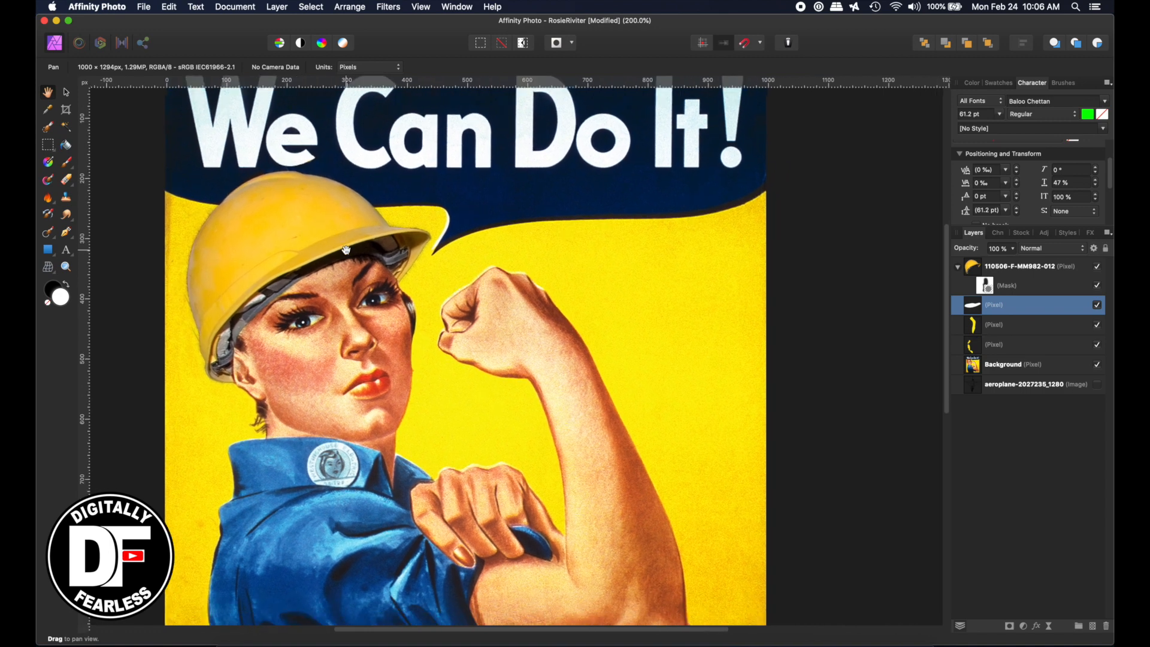
scroll(347, 250, "up", 3)
scroll(346, 250, "right", 2)
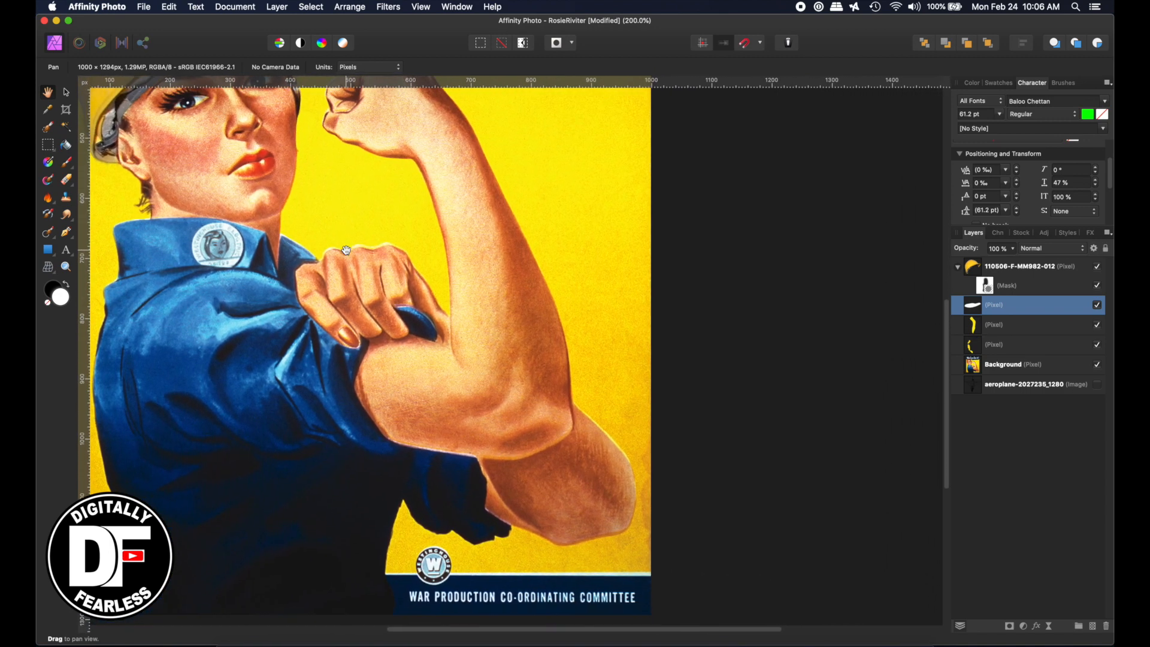
- Show the aeroplane image layer and move it above the hard hat layer to the top of the layer stack
left_click(979, 388)
left_click(1097, 384)
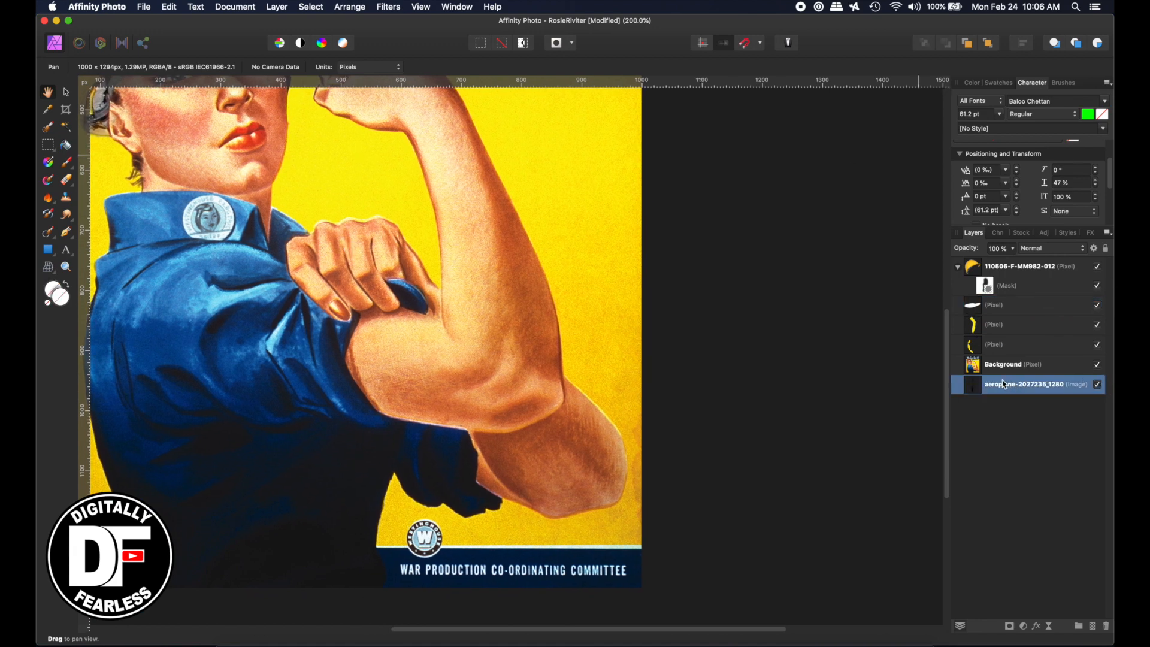
left_click_drag(974, 386, 958, 253)
left_click_drag(972, 383, 960, 263)
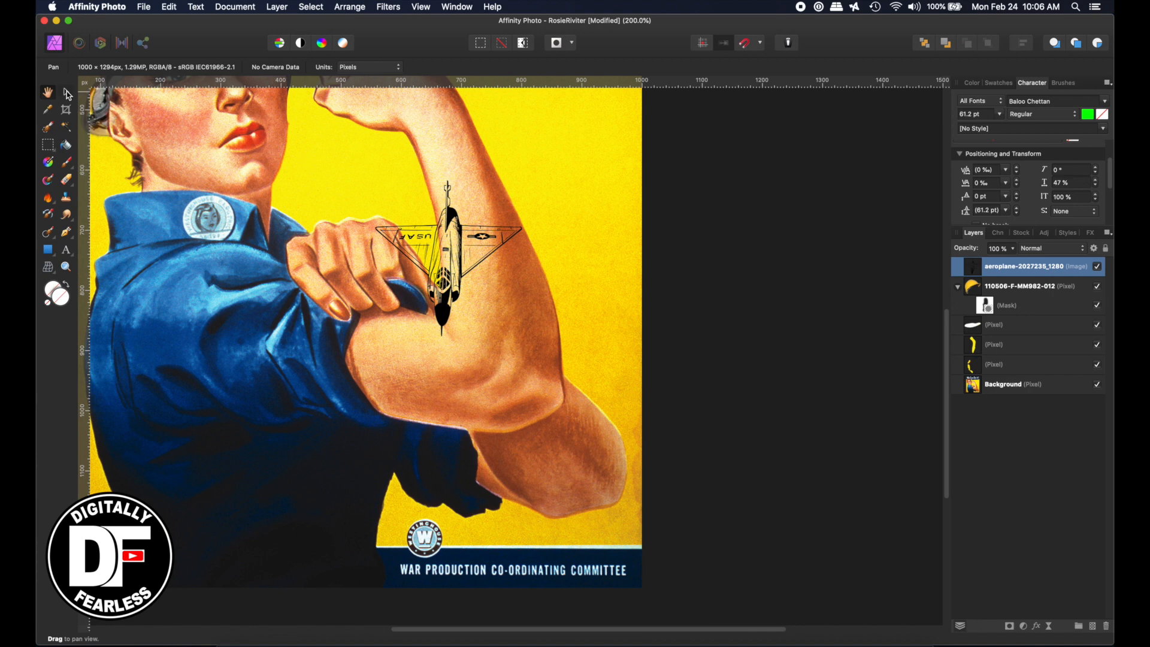
- Move, rotate and slightly shrink the aeroplane so it sits as a tattoo on the upper arm, nose pointing toward the elbow
left_click(67, 91)
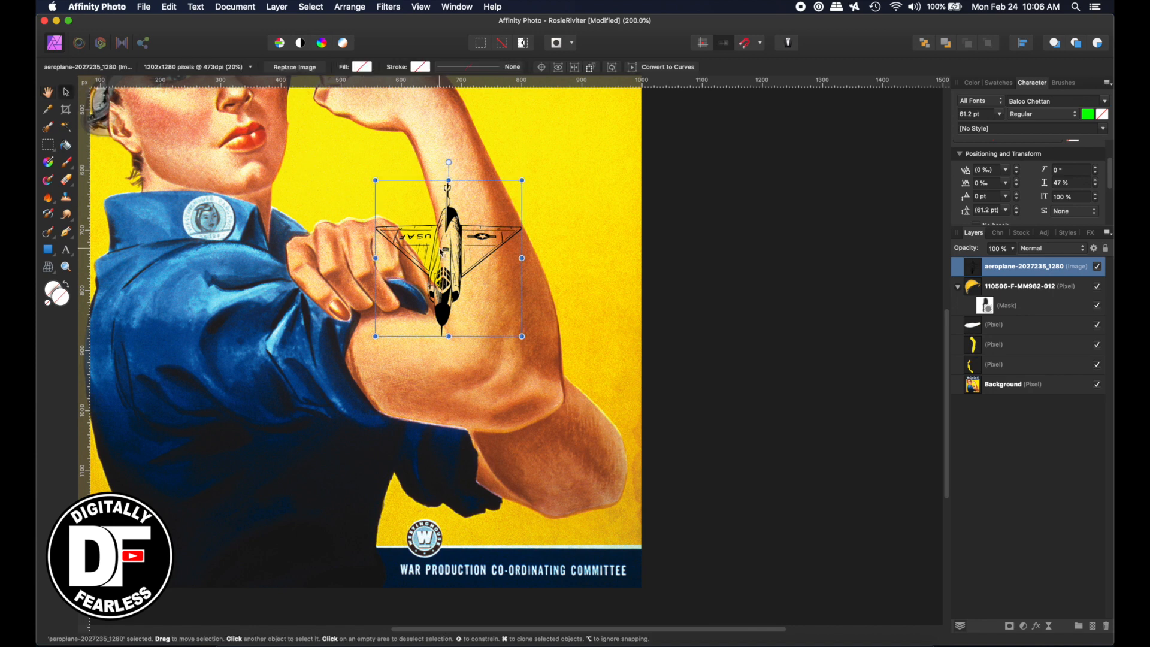
left_click_drag(442, 253, 448, 353)
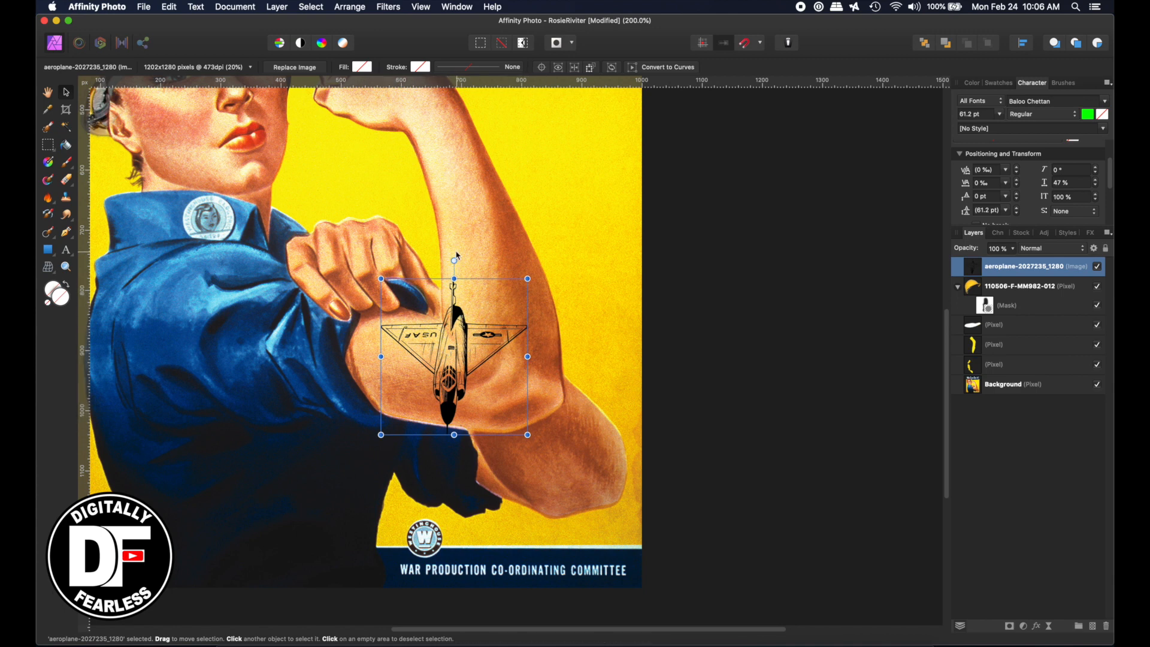
left_click_drag(453, 260, 308, 328)
left_click_drag(448, 357, 388, 350)
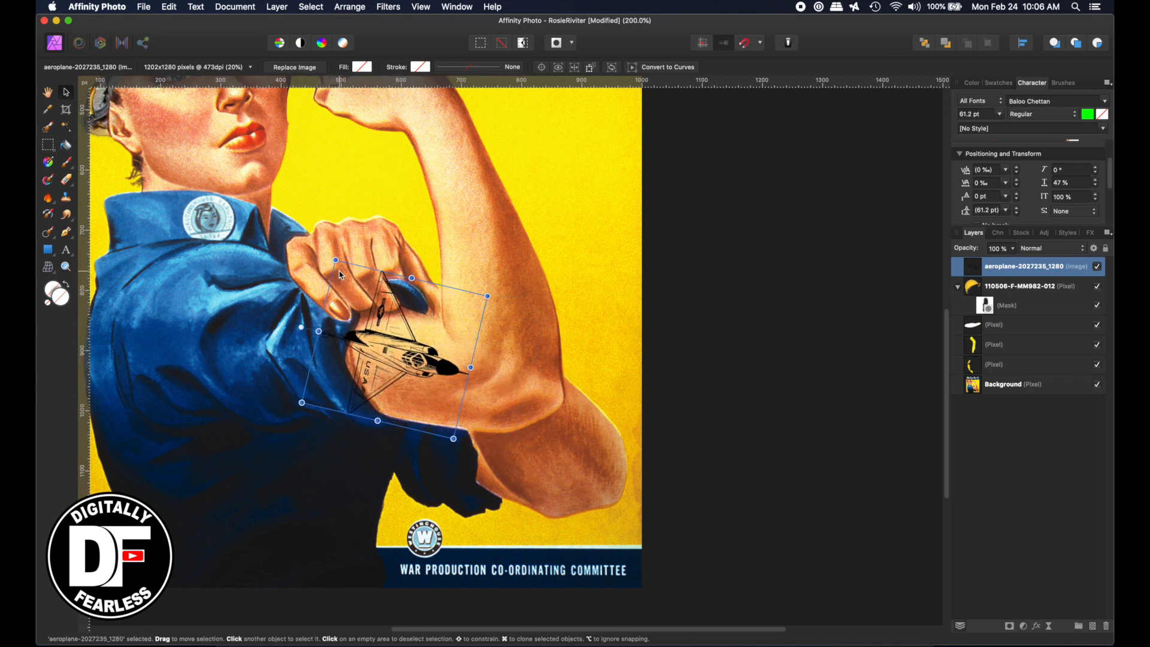
left_click_drag(336, 260, 346, 274)
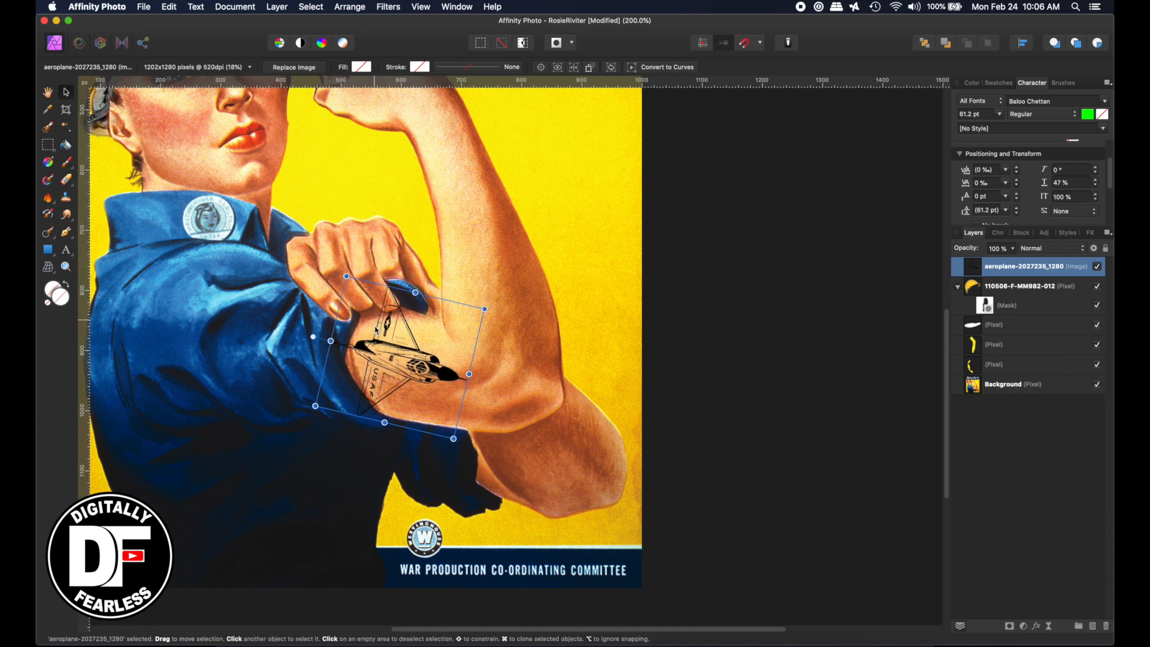
left_click_drag(410, 355, 404, 346)
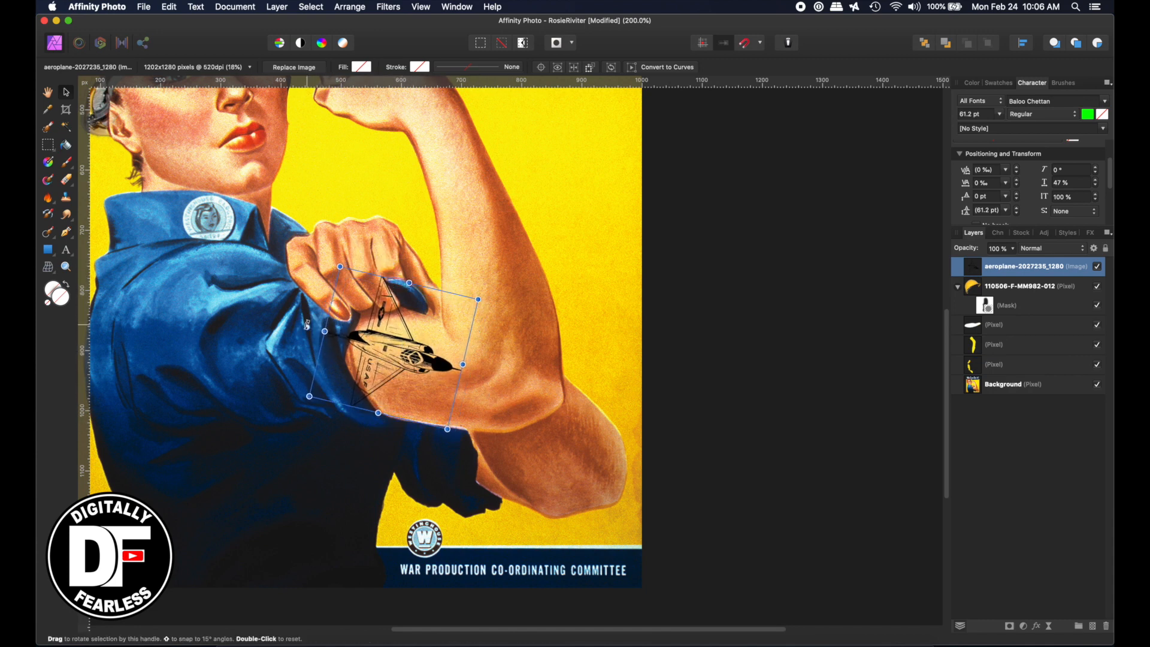
left_click_drag(306, 324, 307, 322)
left_click_drag(410, 367, 460, 371)
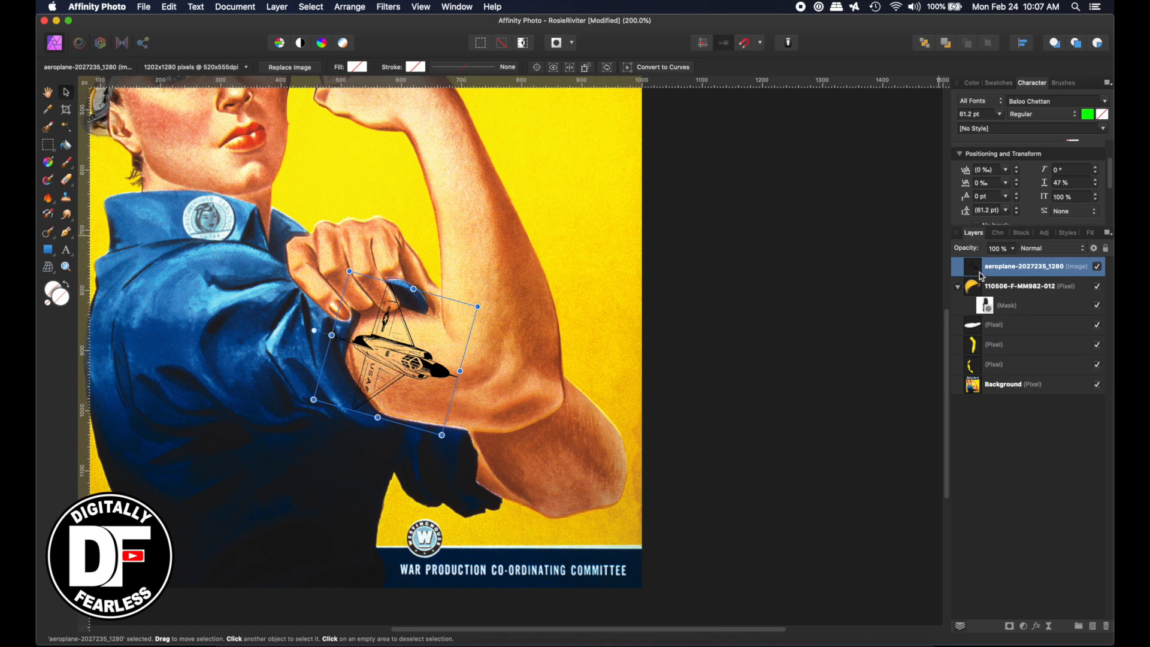
- Add a Color Overlay effect to the aeroplane layer using a dark blue sampled from the woman's shirt
left_click(1037, 627)
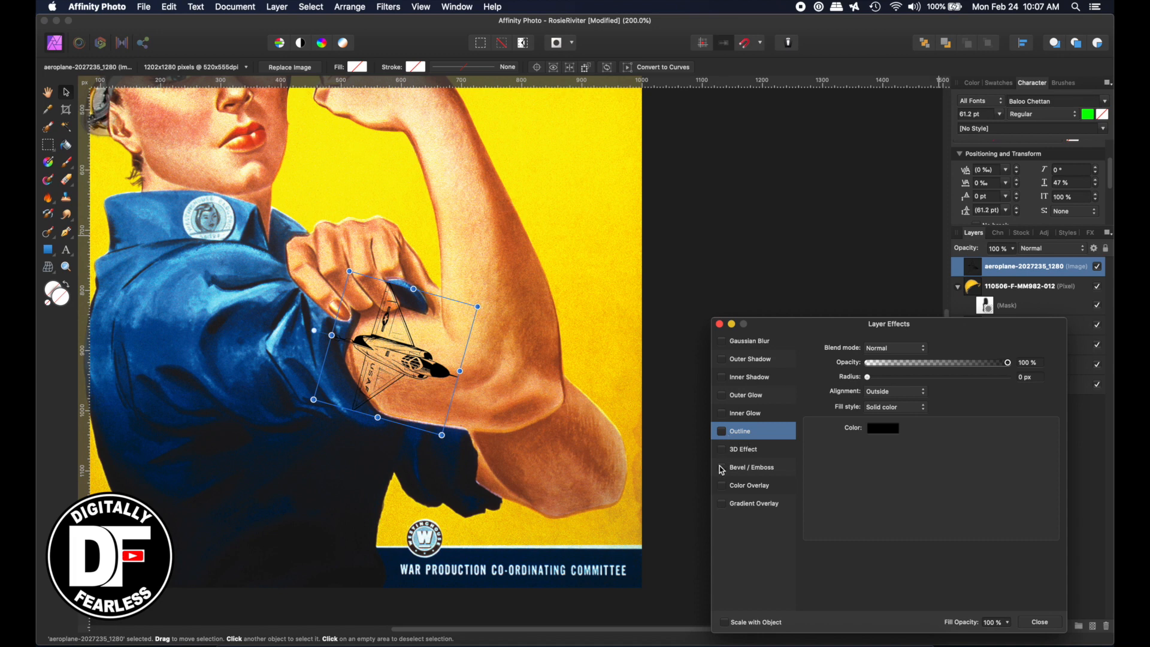
left_click(722, 487)
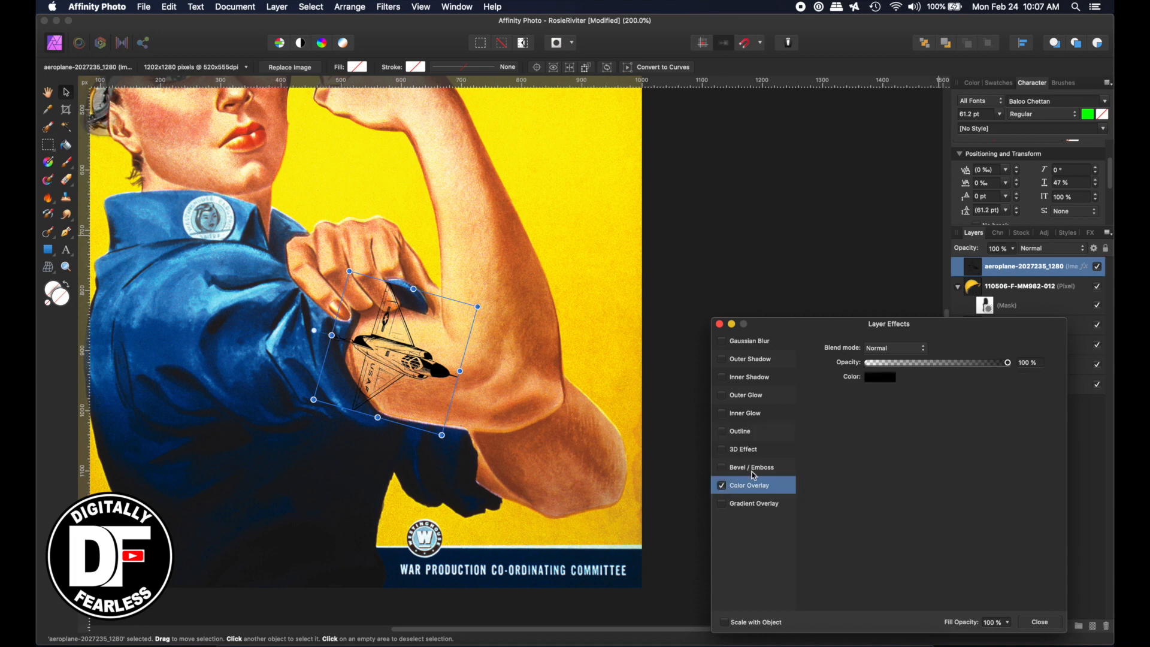
left_click(879, 379)
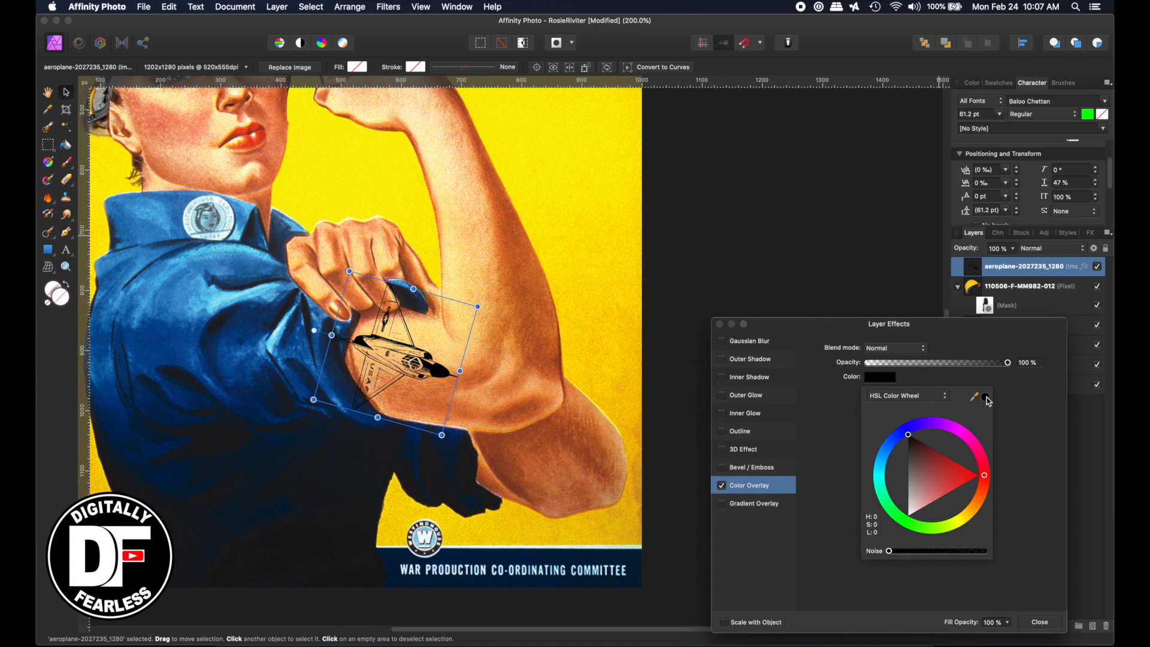
left_click_drag(988, 401, 309, 444)
left_click_drag(987, 401, 276, 424)
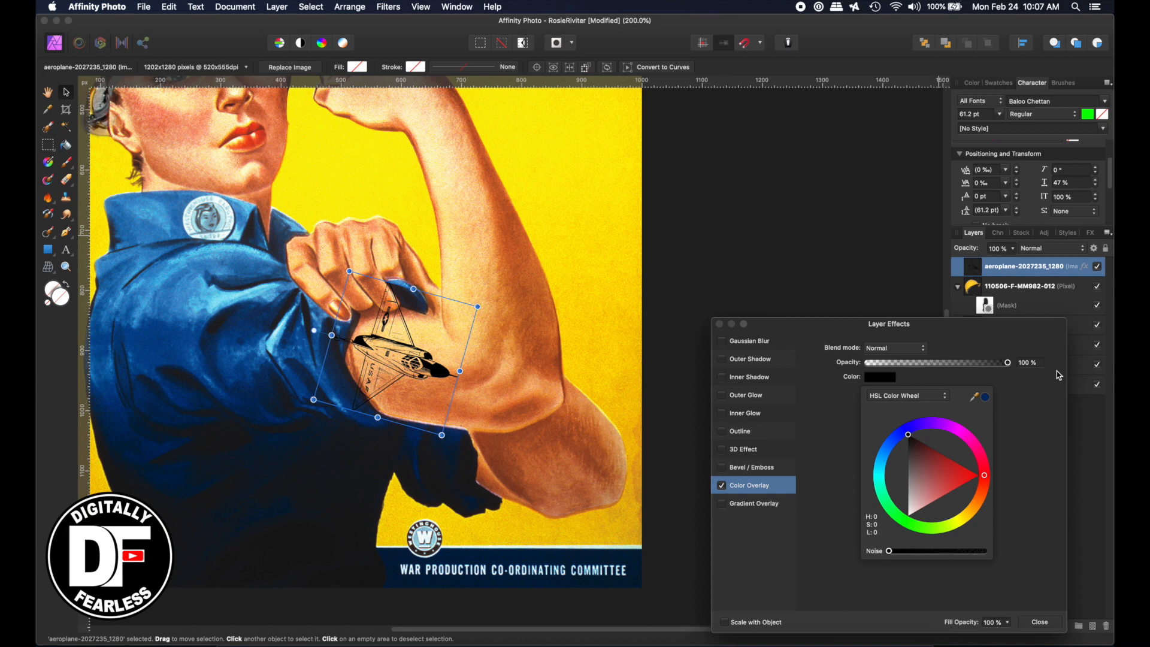
left_click(985, 398)
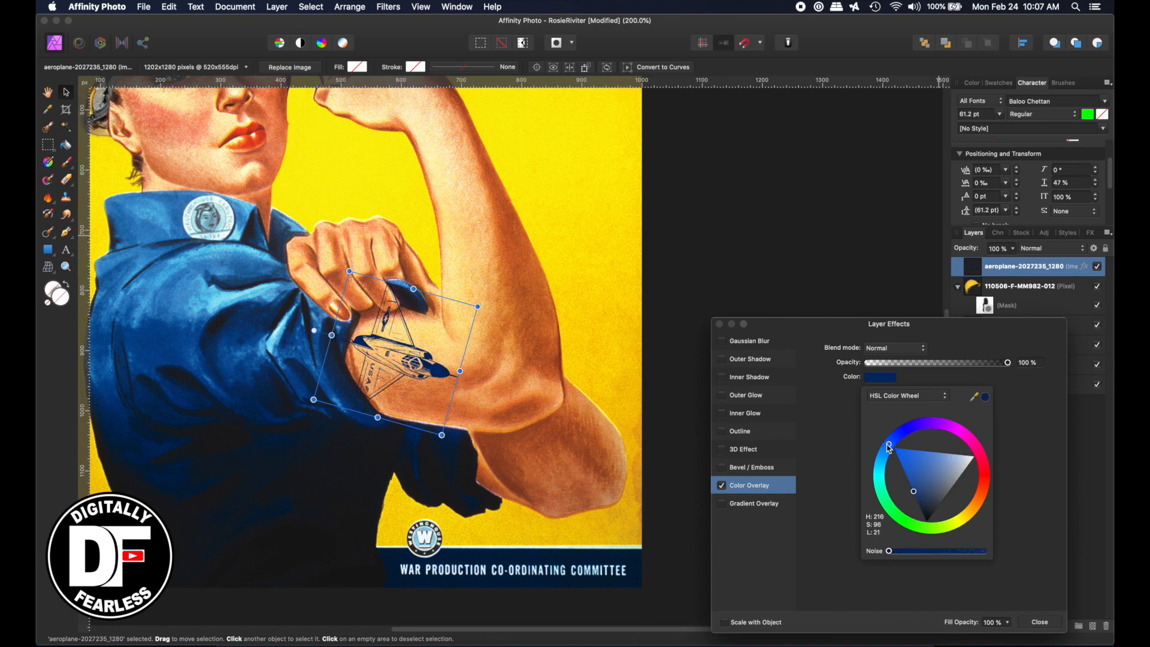
- Adjust the aeroplane's overlay colour to a deep blue with H 227, S 100, L 18
left_click_drag(888, 446, 919, 426)
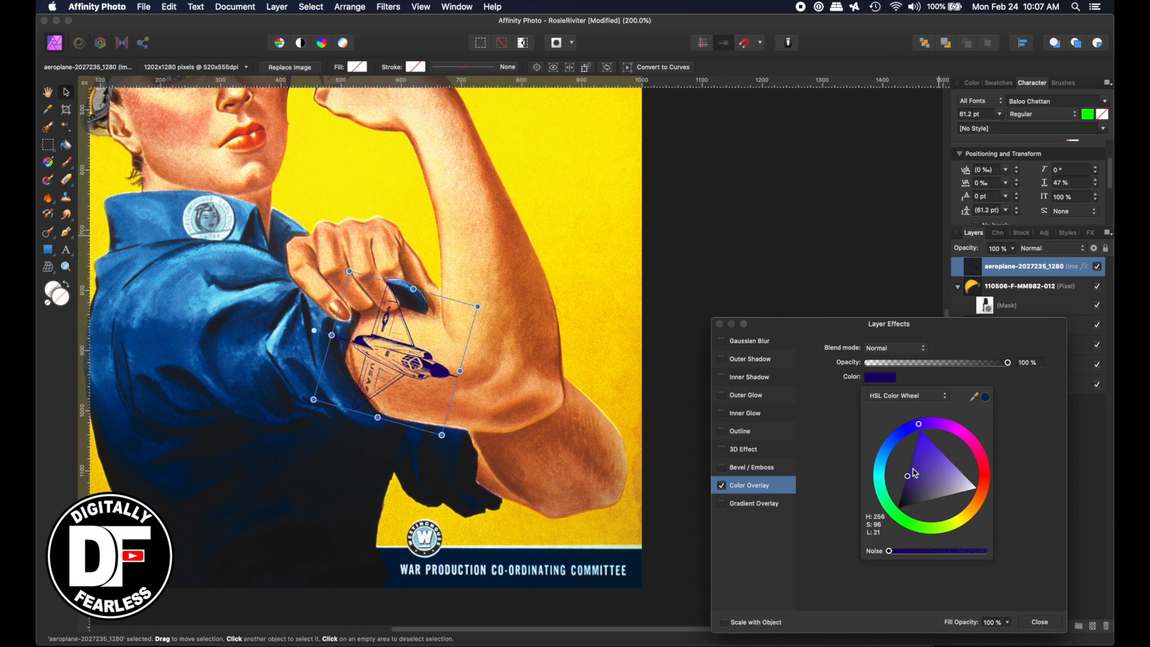
mouse_move(908, 478)
left_mouse_down()
mouse_move(904, 505)
mouse_move(903, 489)
left_mouse_up()
left_click_drag(918, 428, 896, 439)
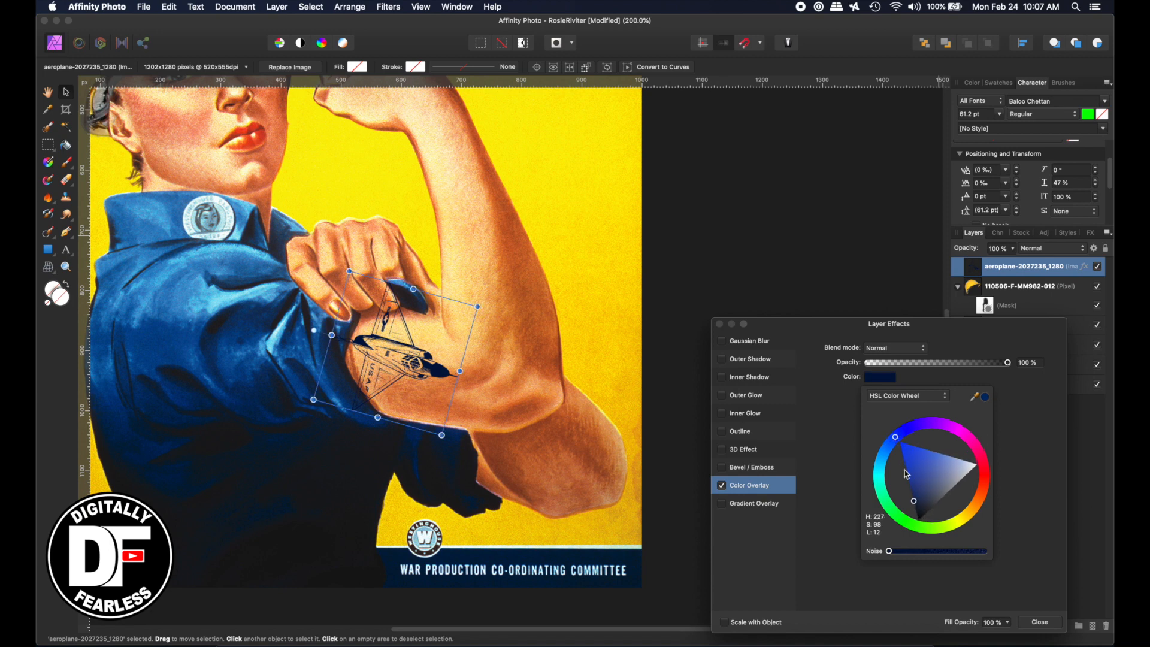
left_click_drag(914, 503, 912, 494)
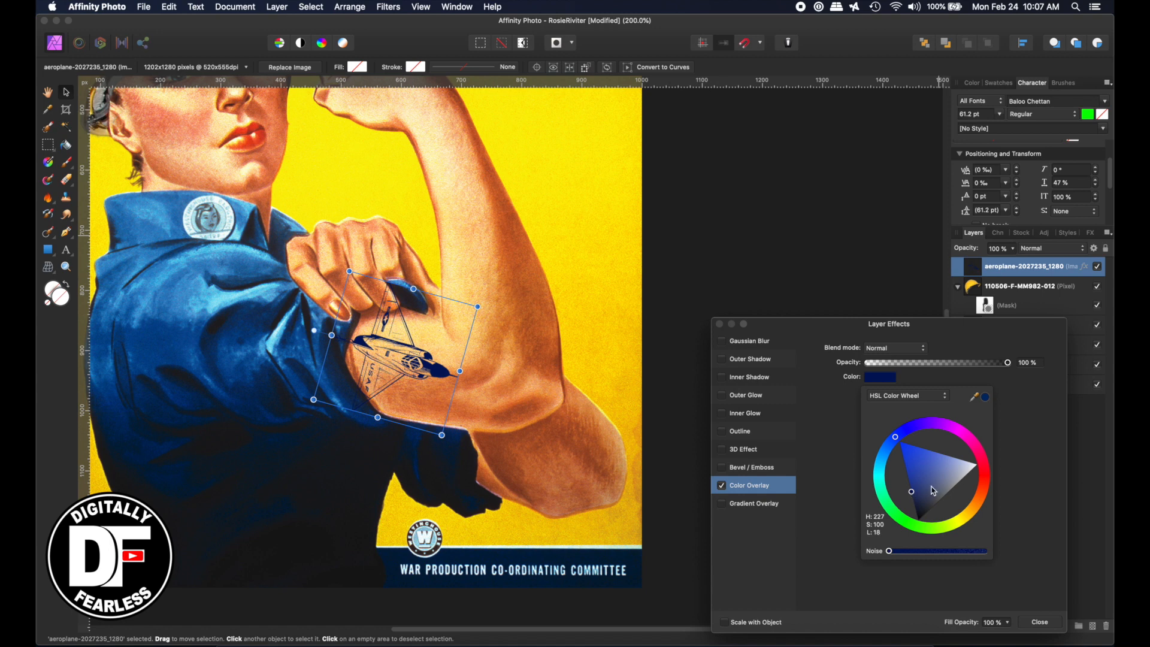
left_click(818, 371)
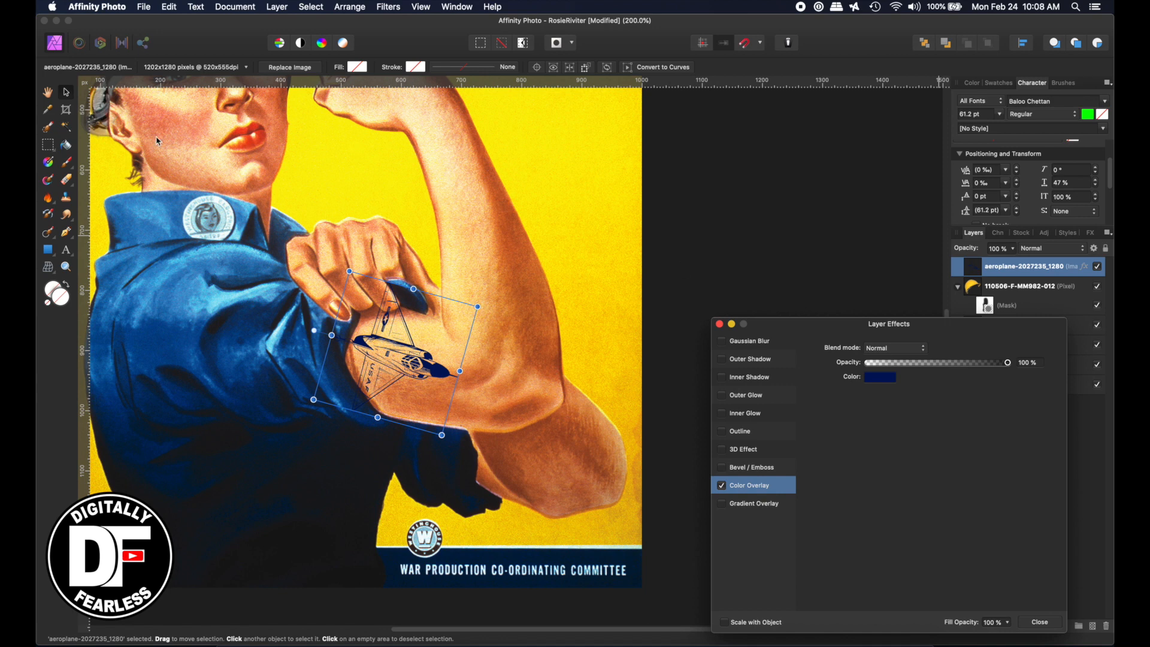
- Start a Mesh Warp on the aeroplane, shifting three corners and bowing its shoulder-side edge outward to follow the arm's curve
left_click(49, 268)
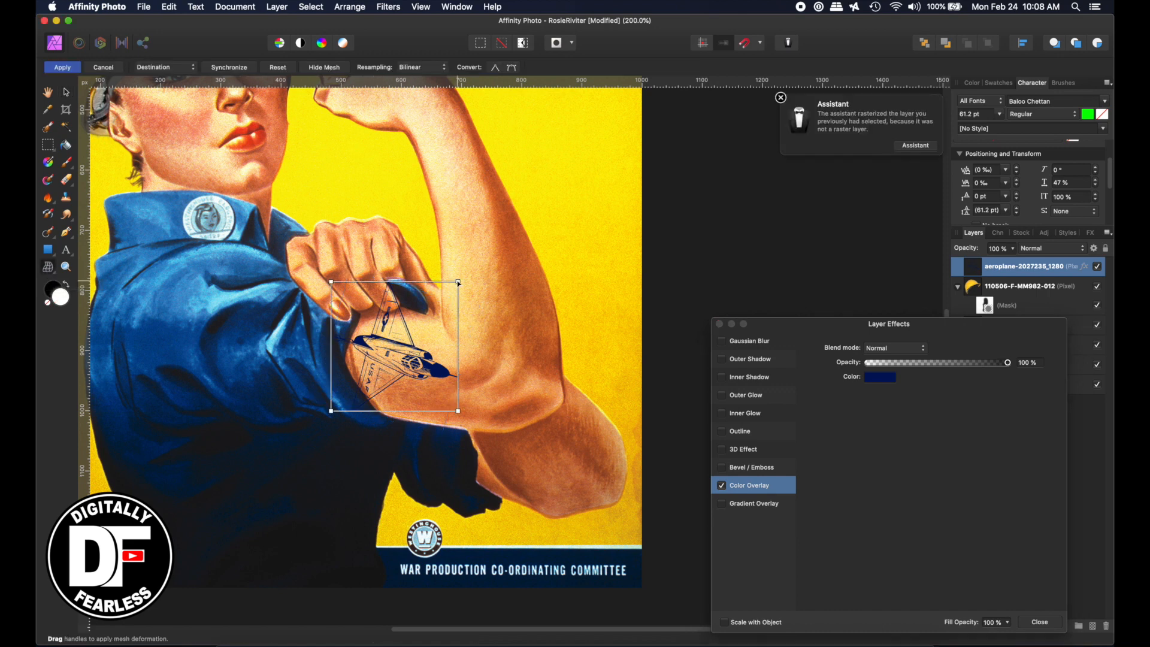
left_click_drag(459, 283, 471, 290)
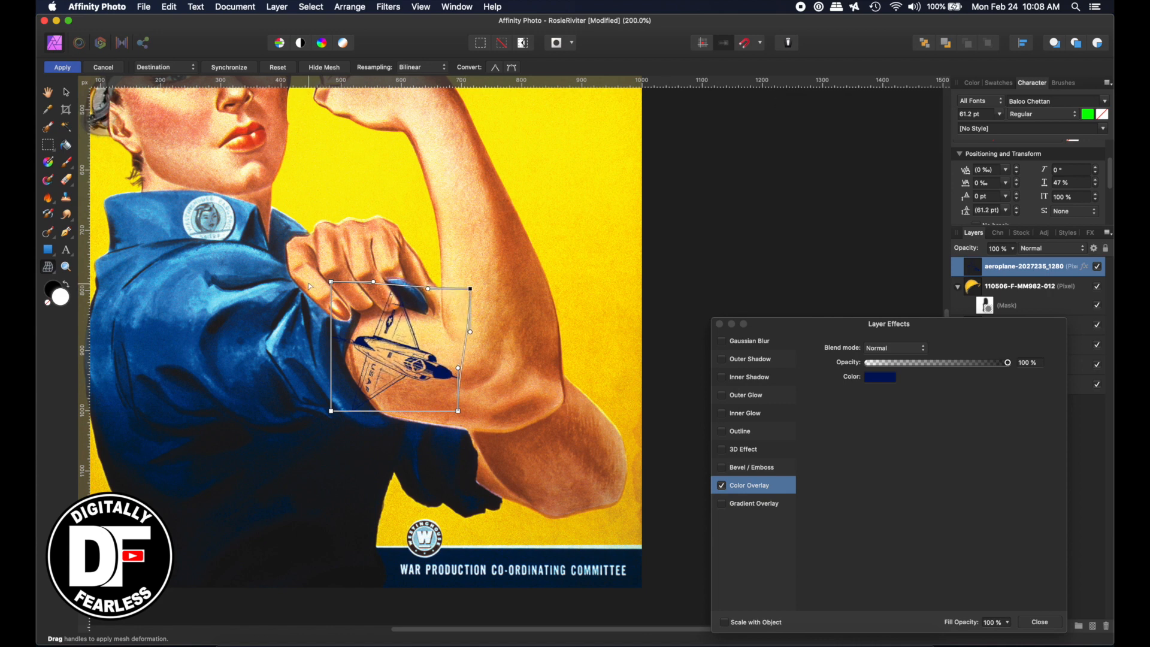
left_click_drag(329, 280, 343, 286)
left_click_drag(343, 328, 305, 317)
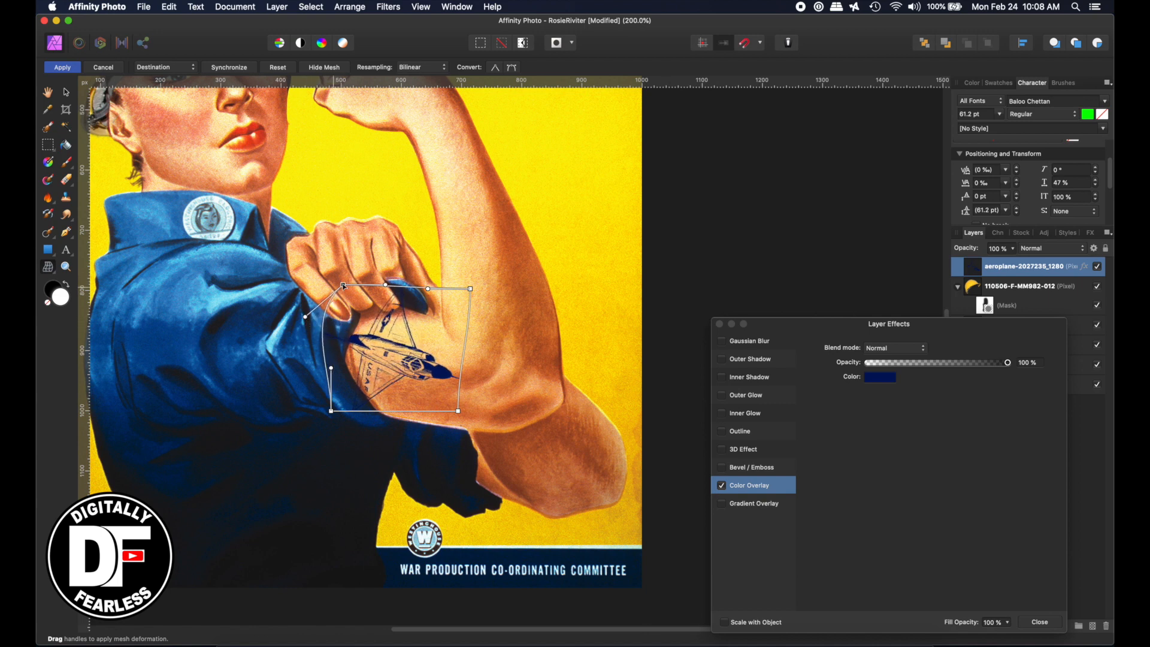
left_click(390, 287)
left_click(343, 286)
left_click_drag(387, 286, 400, 301)
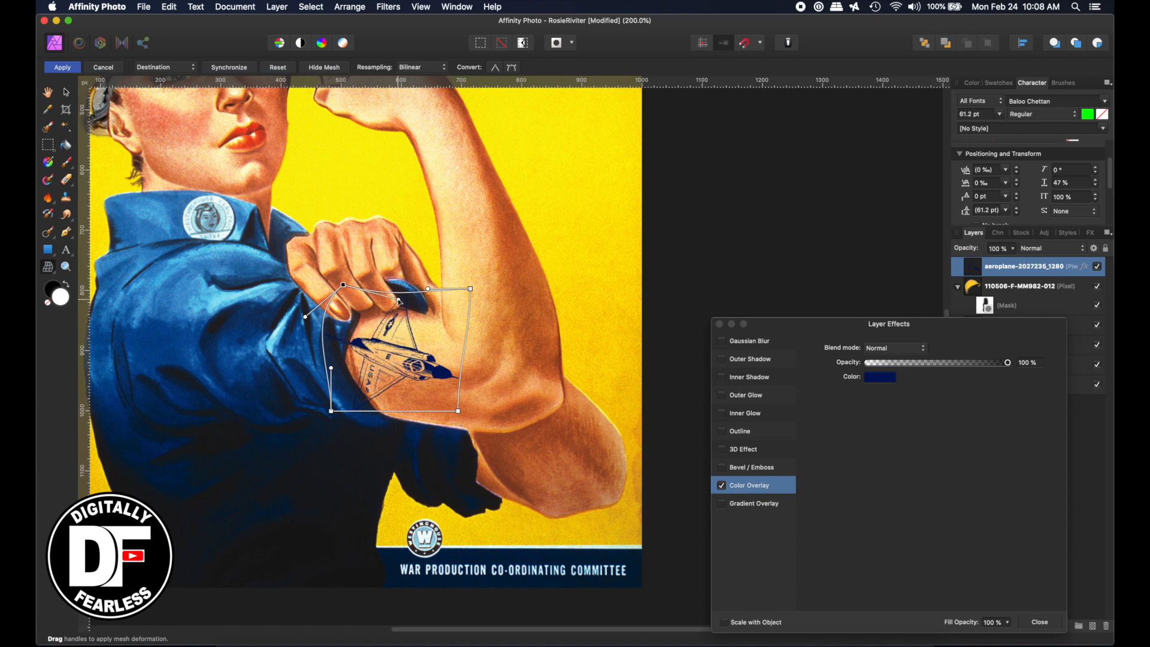
left_click_drag(331, 412, 346, 417)
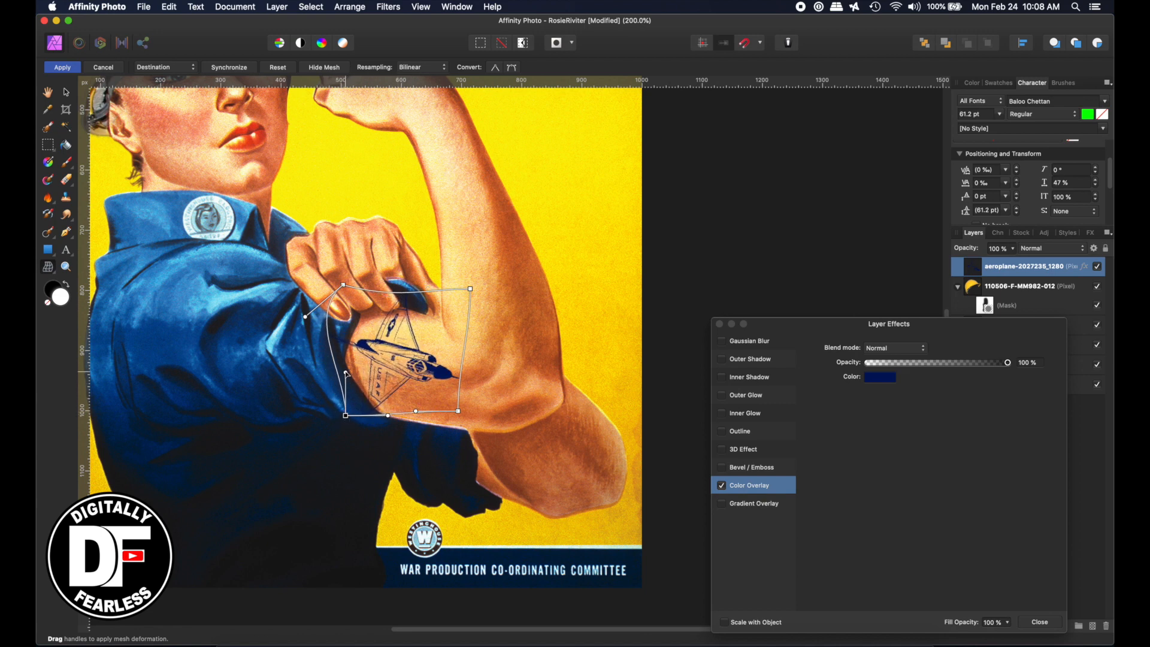
left_click_drag(347, 374, 319, 377)
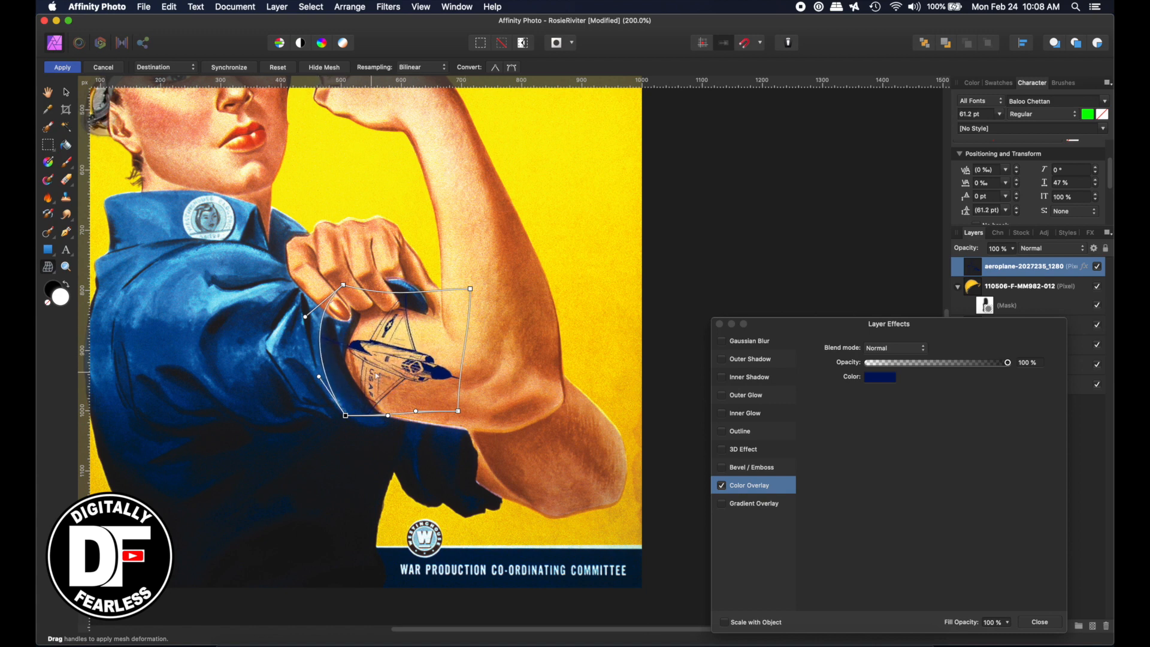
- Refine the mesh corners on the elbow side, stretch the aeroplane's tail toward the sleeve, and apply the warp
left_click_drag(458, 412, 421, 408)
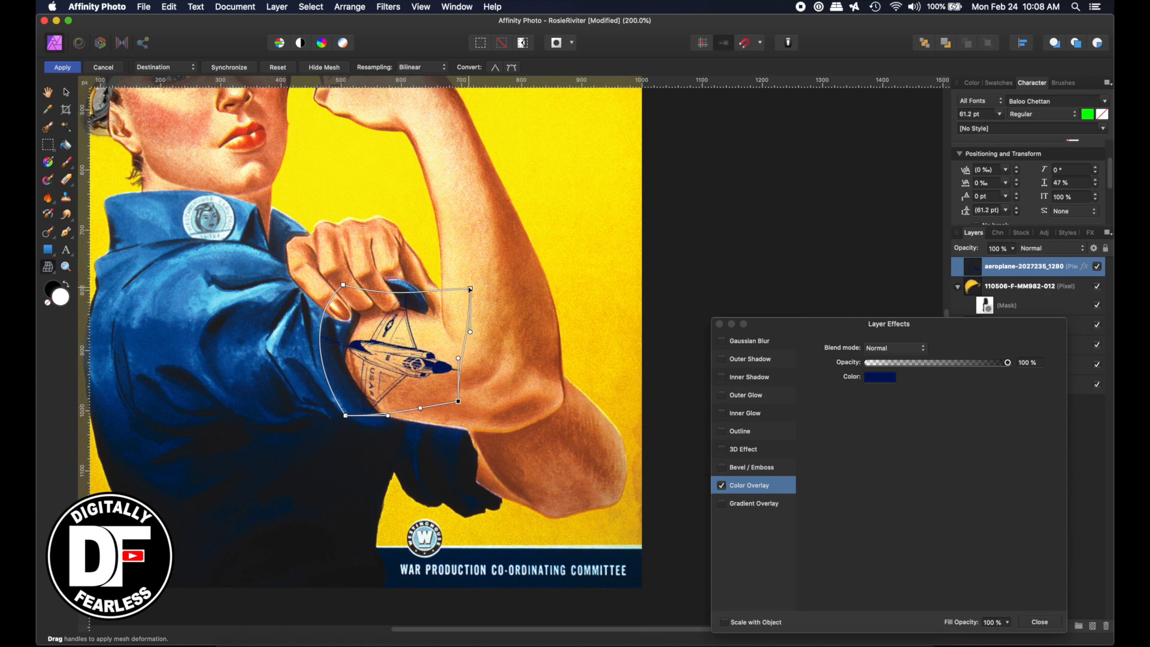
left_click_drag(470, 289, 463, 284)
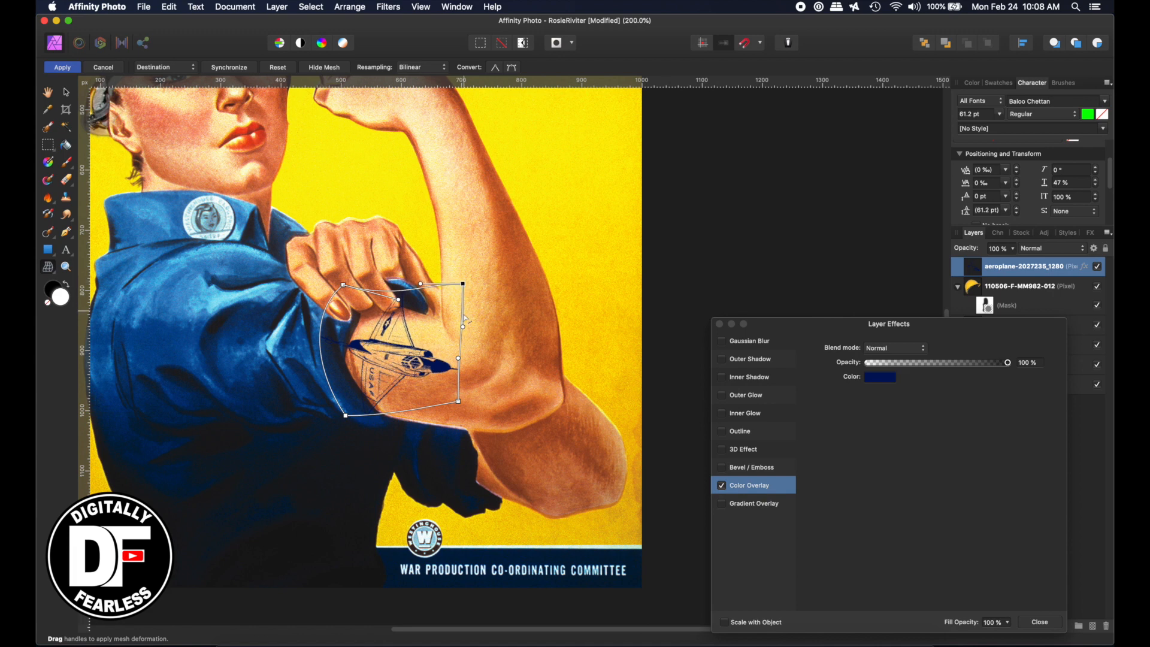
left_click_drag(458, 359, 463, 359)
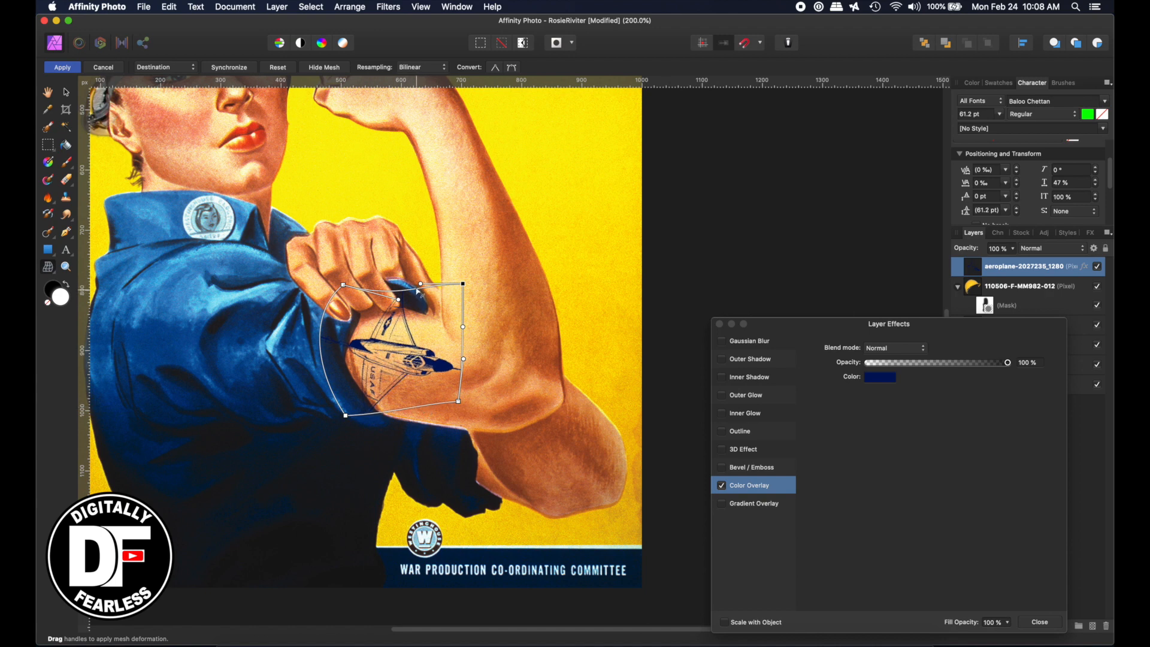
left_click_drag(417, 288, 414, 286)
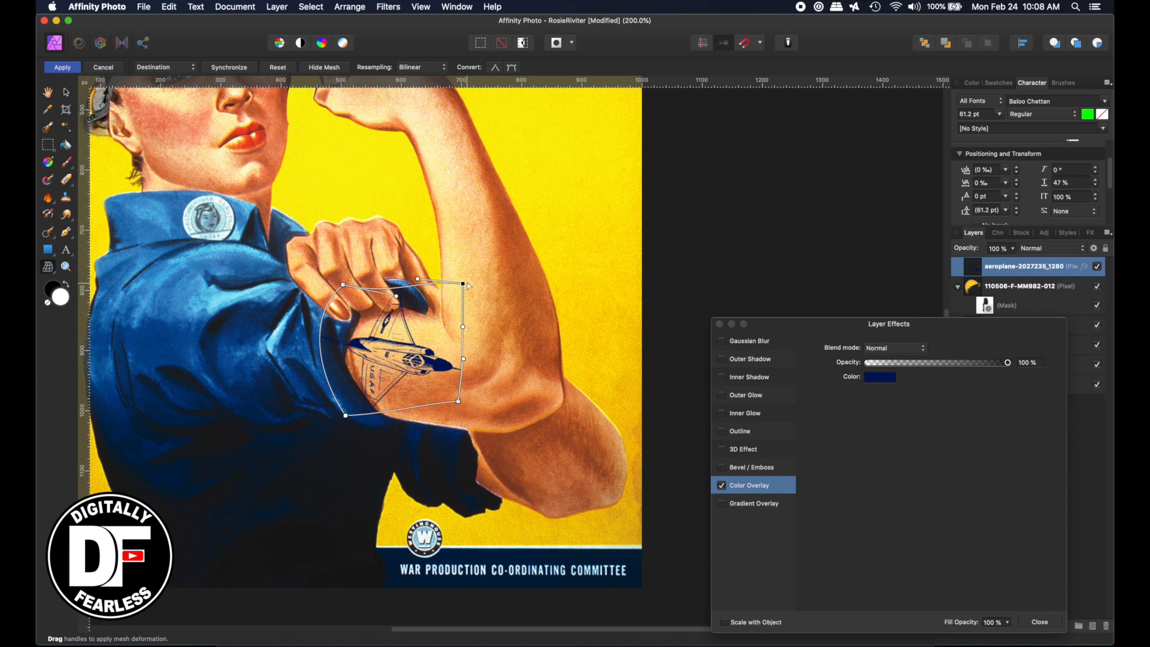
left_click_drag(463, 282, 465, 289)
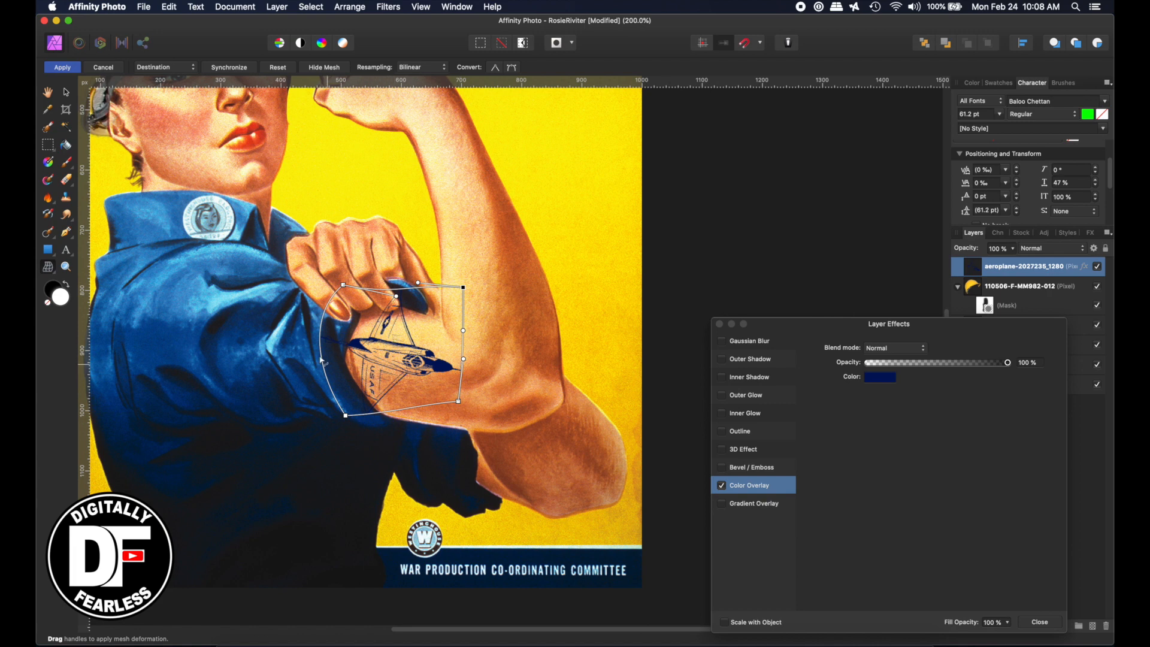
left_click_drag(322, 335, 311, 332)
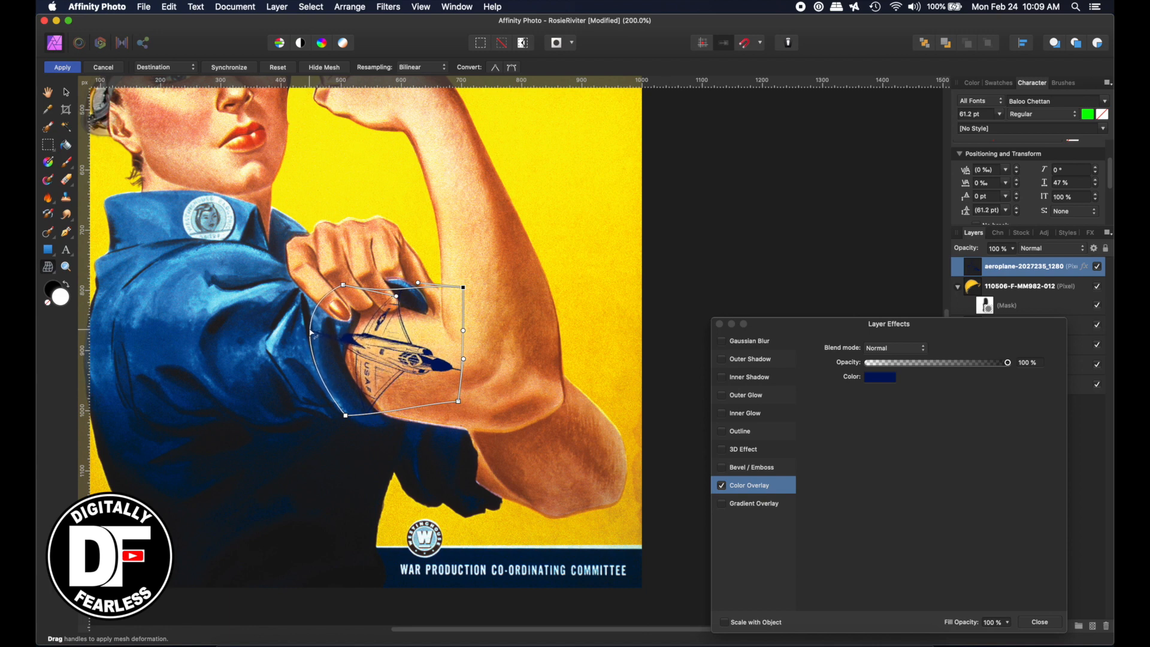
left_click(70, 69)
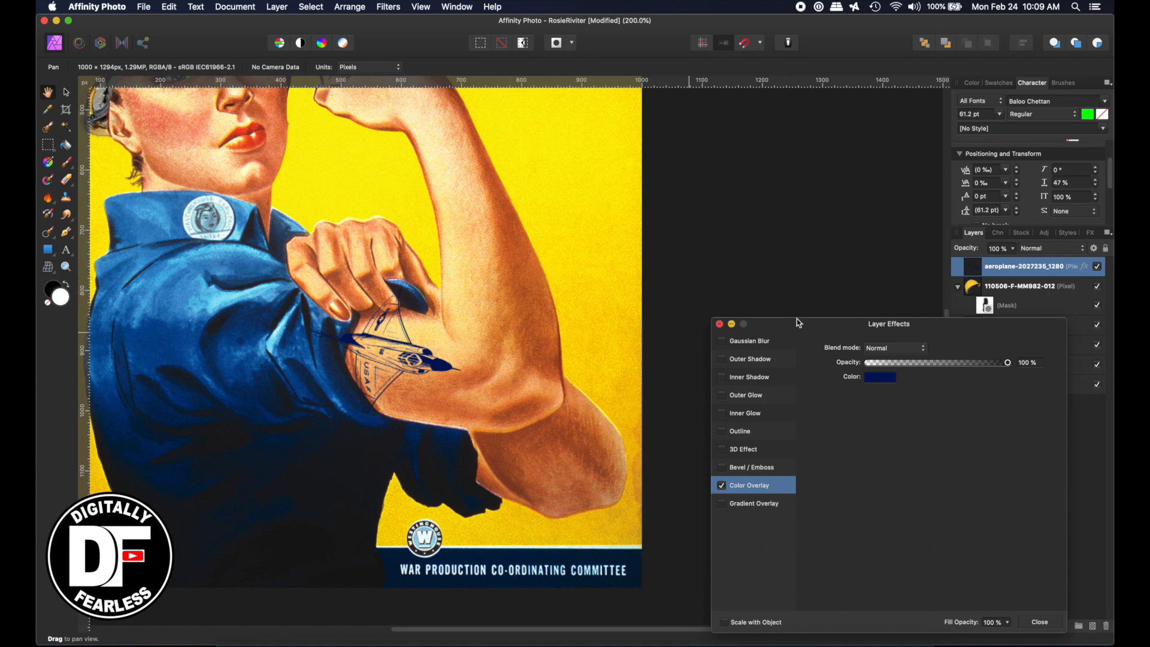
- Raise the noise of the aeroplane's overlay colour to maximum so it matches the poster's grain
left_click(879, 381)
left_click(879, 377)
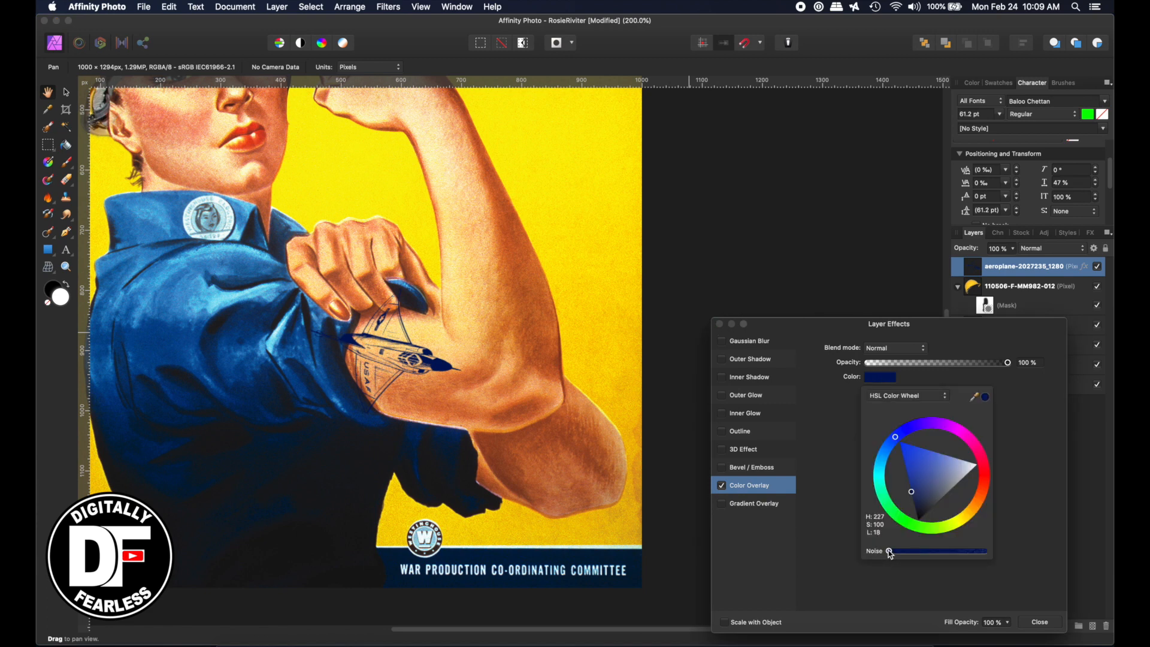
left_click_drag(890, 554, 995, 566)
key("super+equal")
key("super+equal")
key("super+equal")
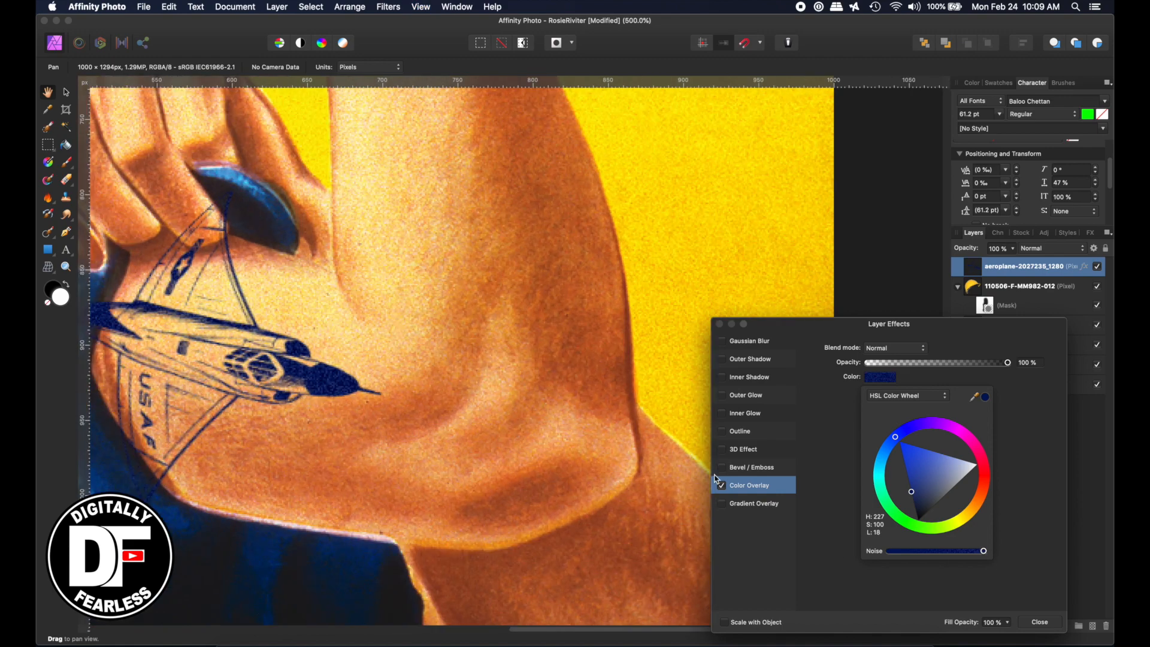
mouse_move(985, 554)
left_mouse_down()
mouse_move(849, 552)
mouse_move(992, 555)
left_mouse_up()
left_click(819, 395)
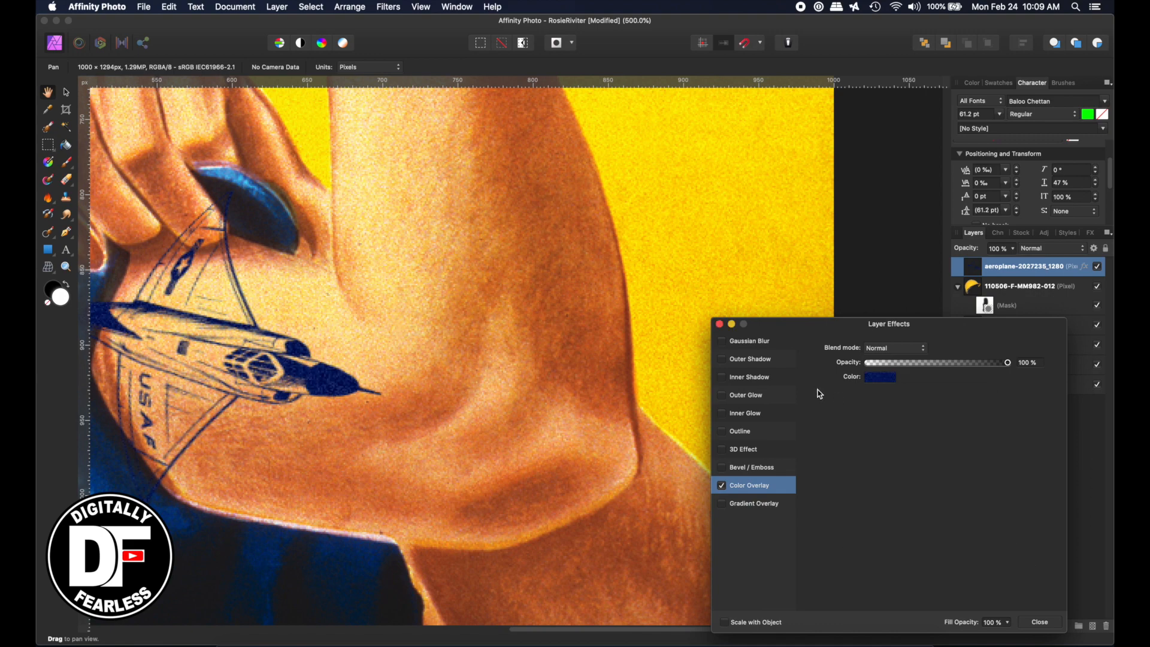
- Preview other overlay blend modes but keep Normal, close the layer effects, and lower the aeroplane layer's opacity to 86%
left_click(874, 349)
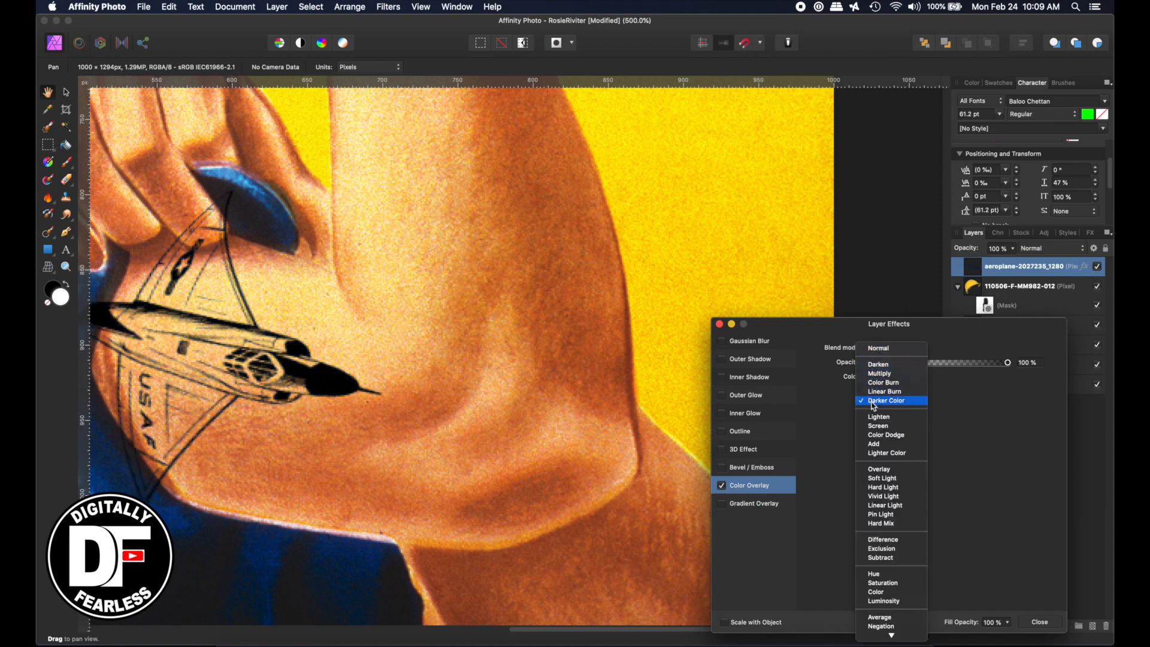
left_click(874, 349)
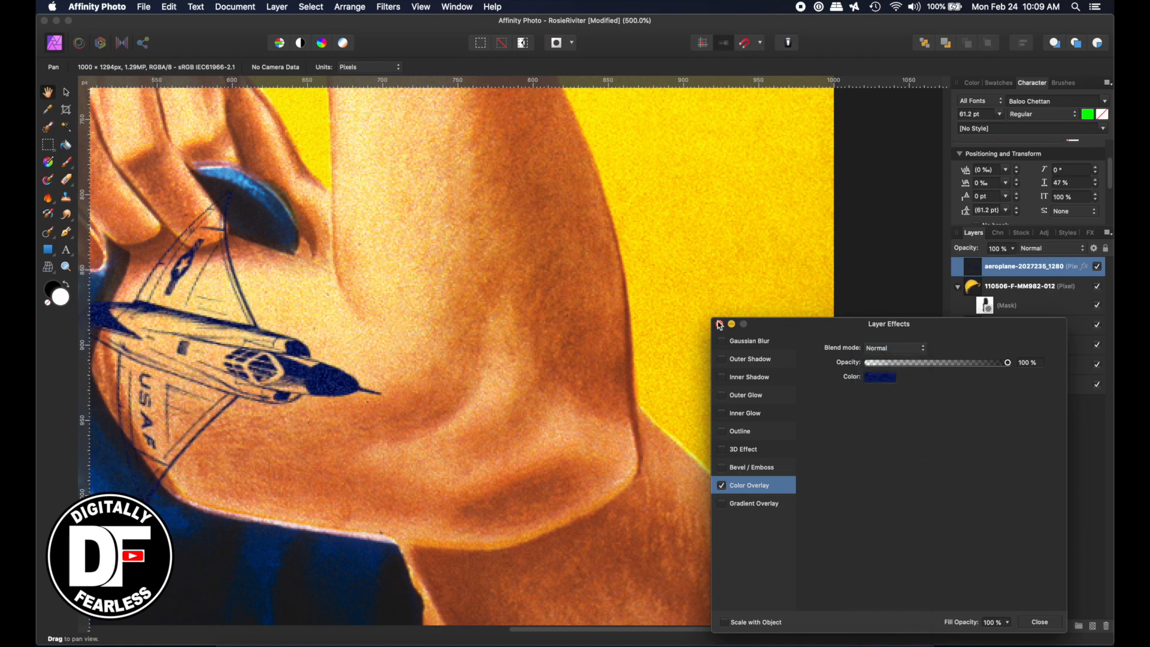
left_click(720, 323)
left_click_drag(972, 251, 958, 253)
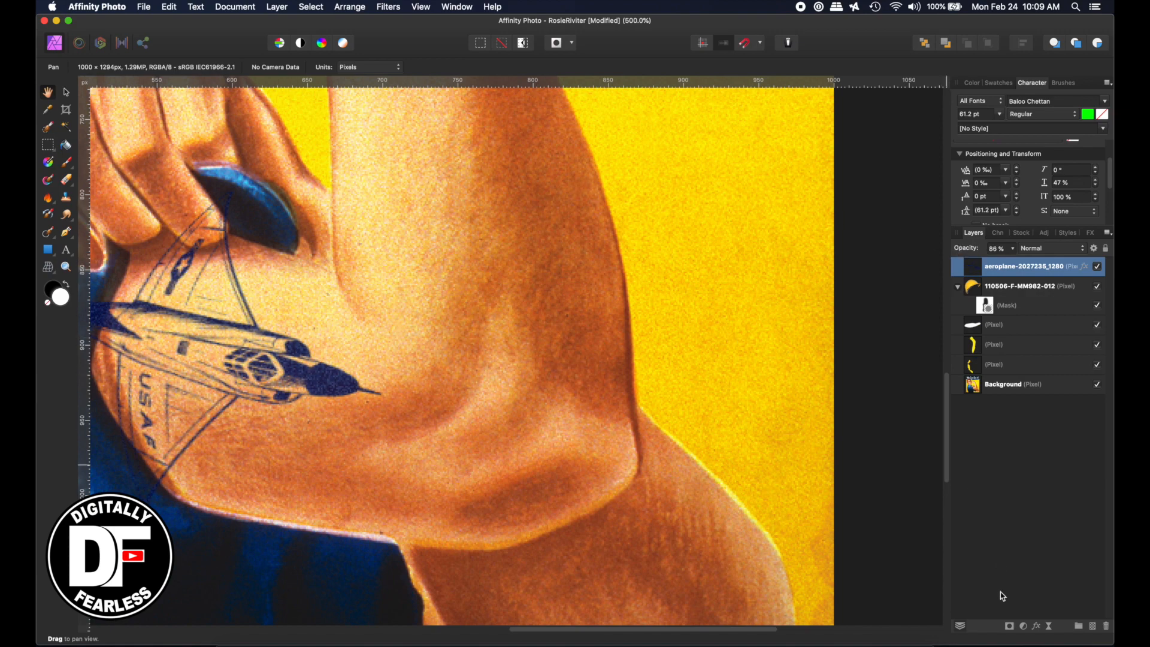
- Add a mask to the aeroplane layer and paint it black where the aeroplane overlaps the fingers and the blue sleeve
left_click(1009, 627)
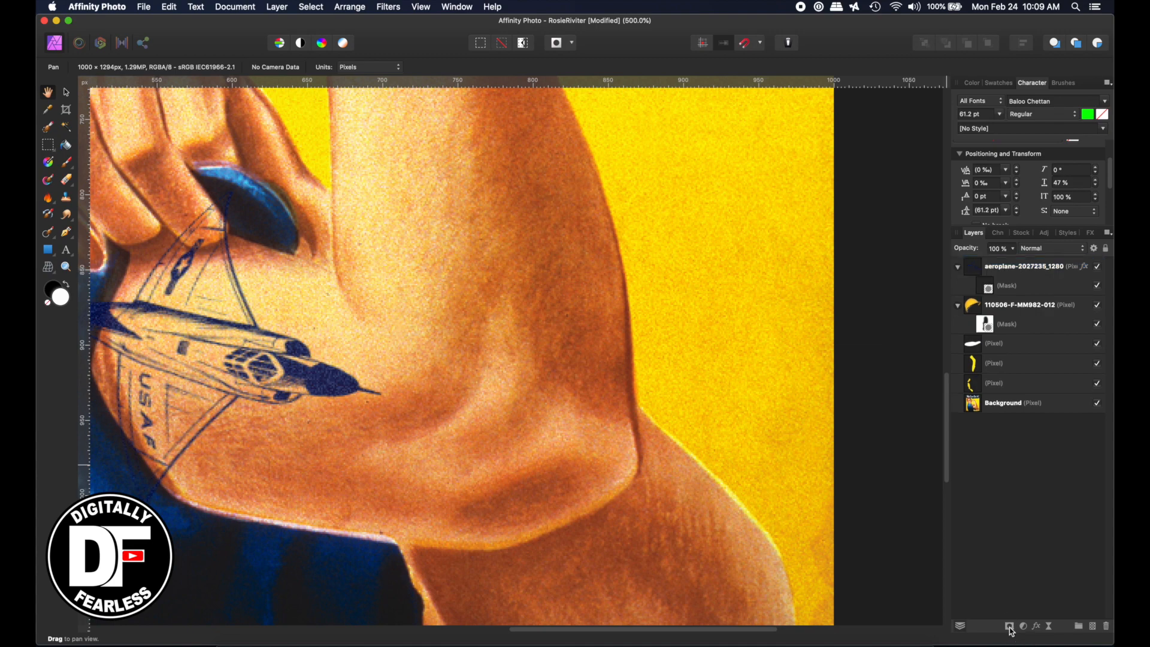
left_click(988, 288)
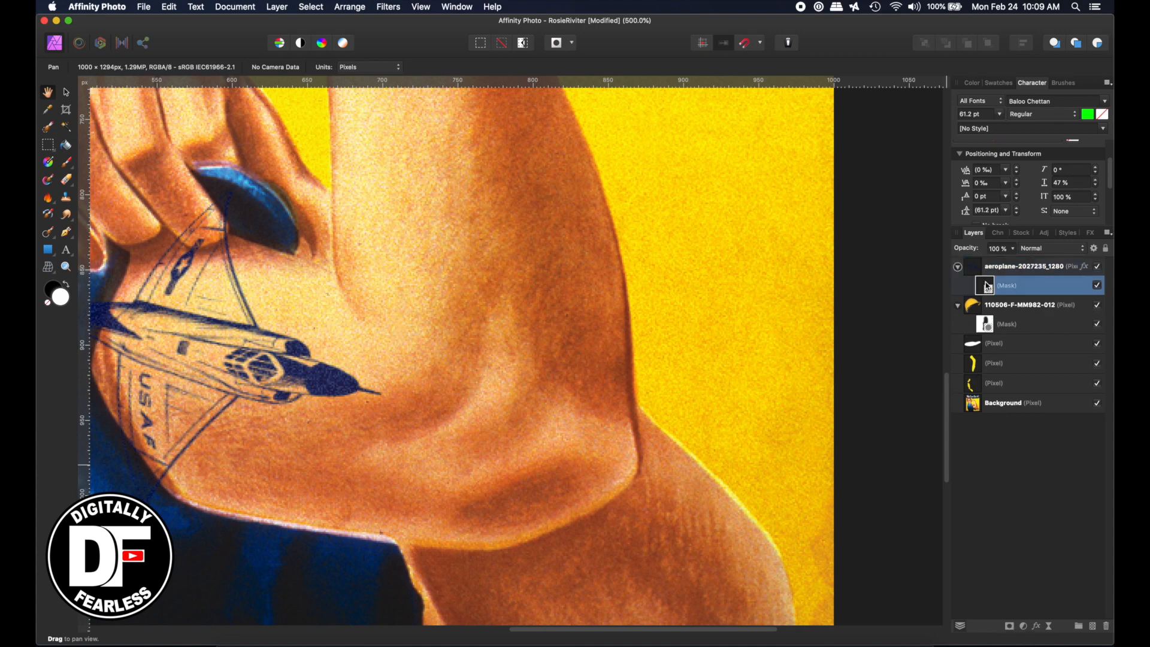
left_click(70, 168)
left_click(109, 159)
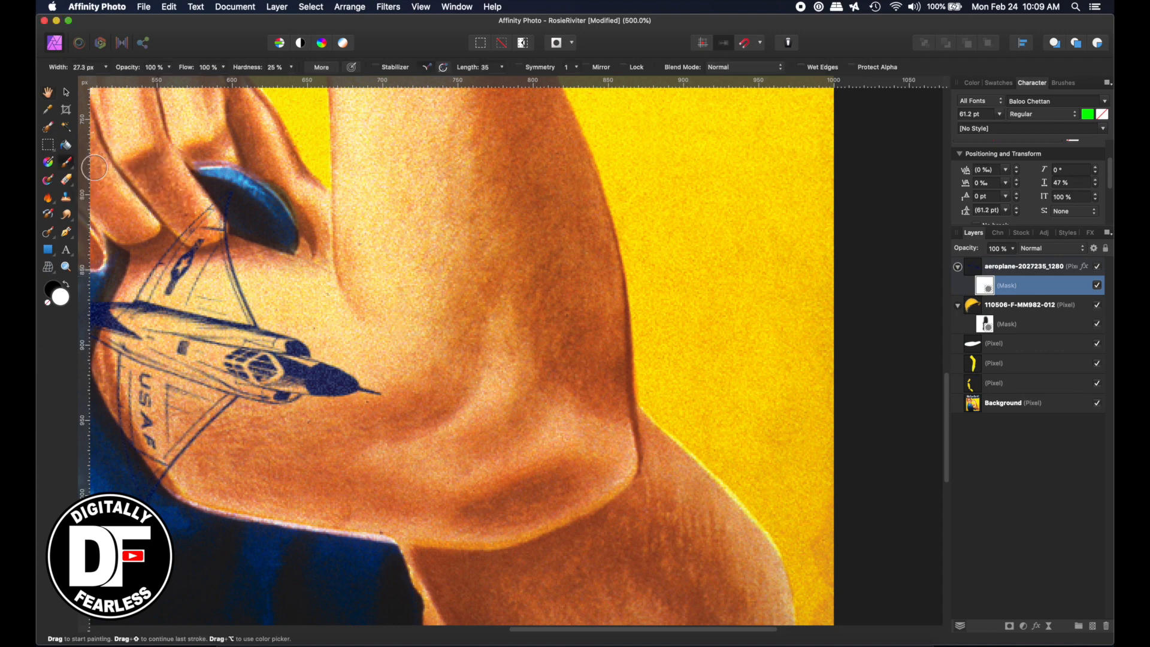
left_click(67, 281)
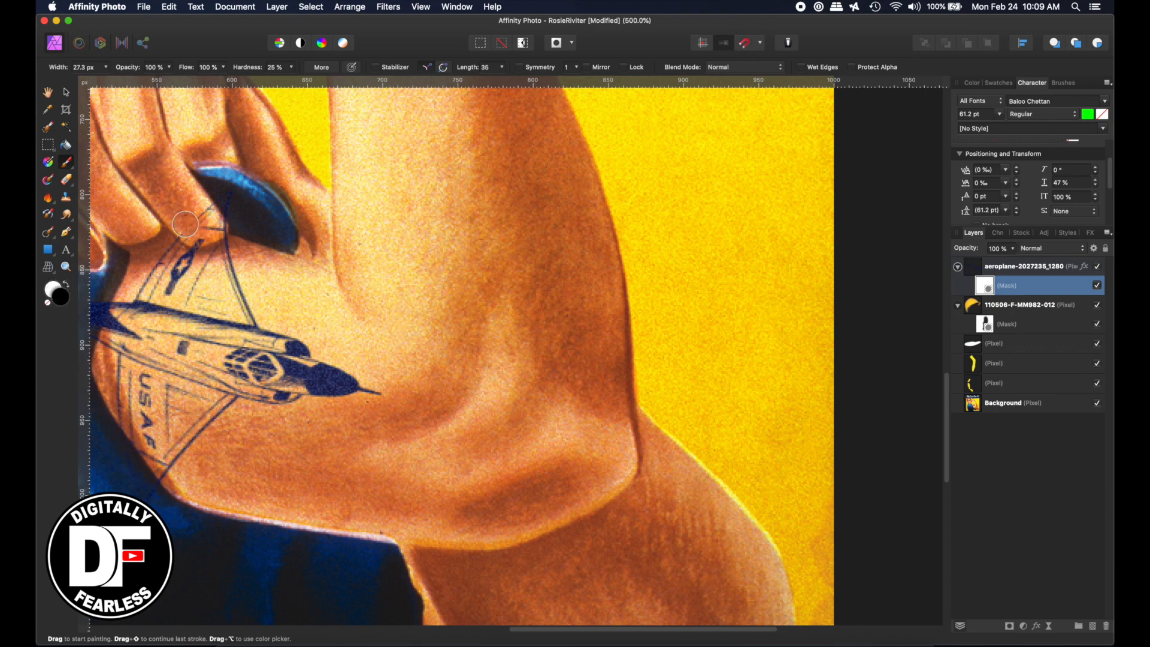
mouse_move(177, 223)
left_mouse_down()
mouse_move(206, 232)
mouse_move(214, 211)
mouse_move(224, 223)
mouse_move(215, 228)
mouse_move(191, 231)
mouse_move(212, 205)
left_mouse_up()
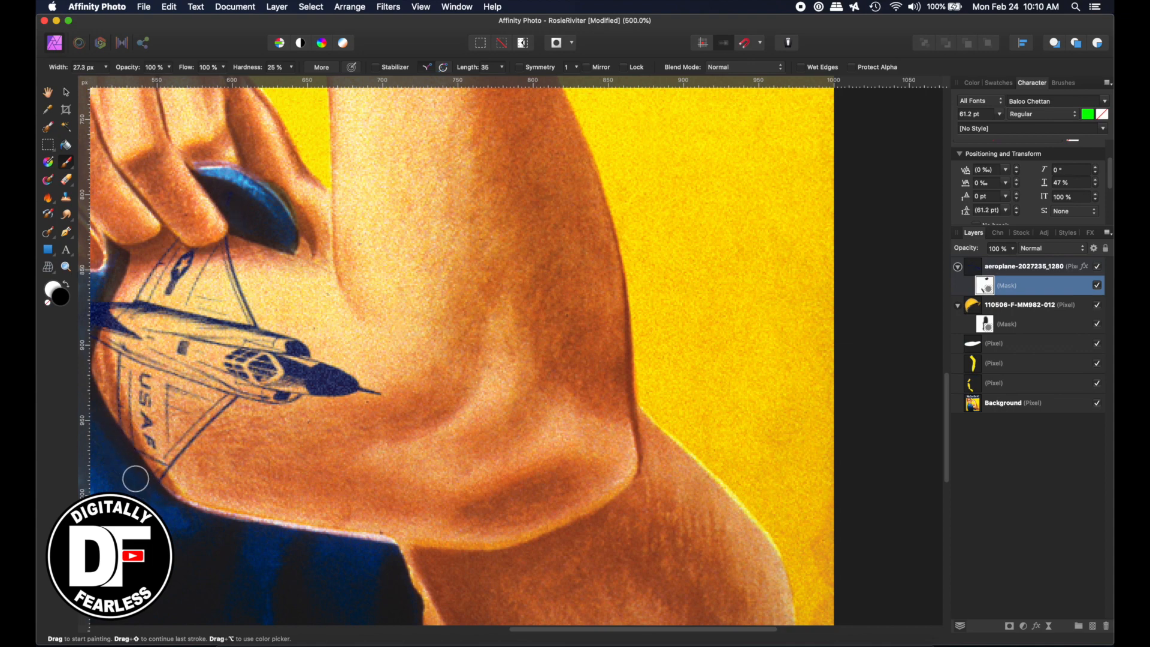
scroll(106, 428, "left", 10)
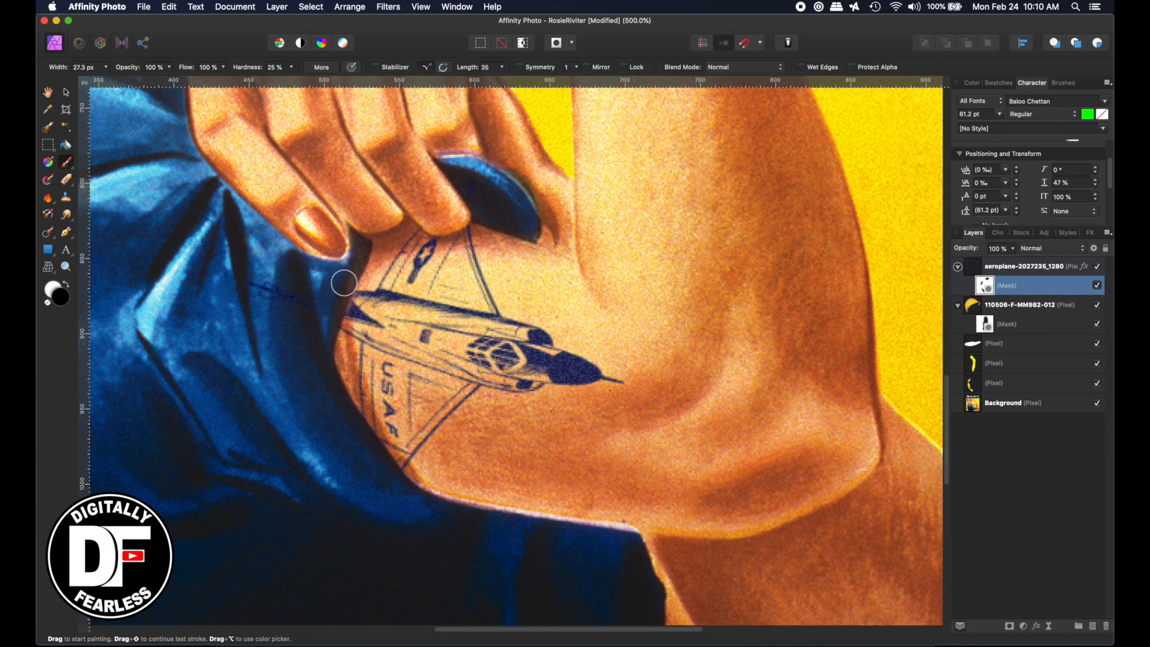
mouse_move(343, 288)
left_mouse_down()
mouse_move(282, 295)
mouse_move(259, 273)
left_mouse_up()
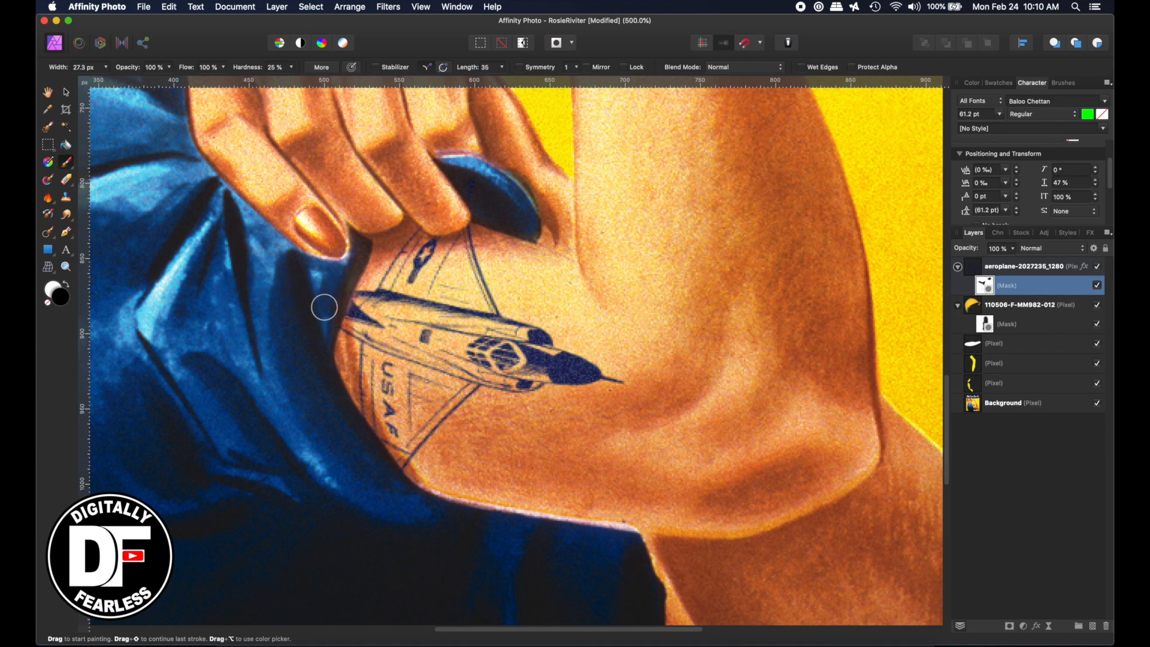
- Fit the whole poster in view and lower the aeroplane layer's opacity to 64%
double_click(48, 91)
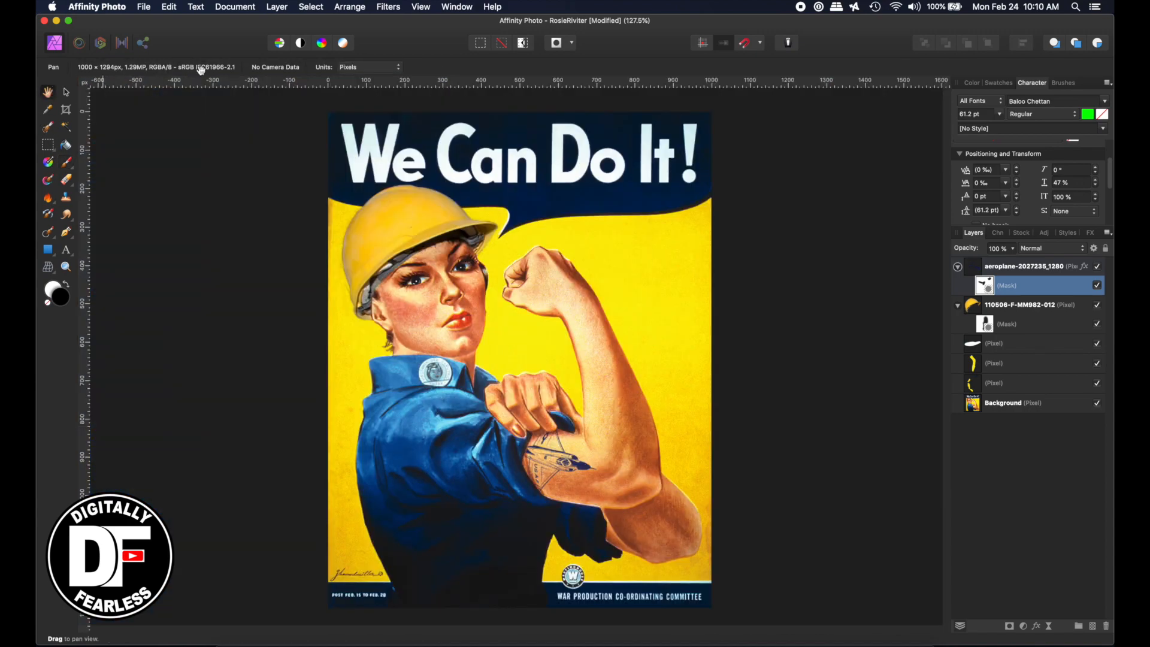
left_click(980, 259)
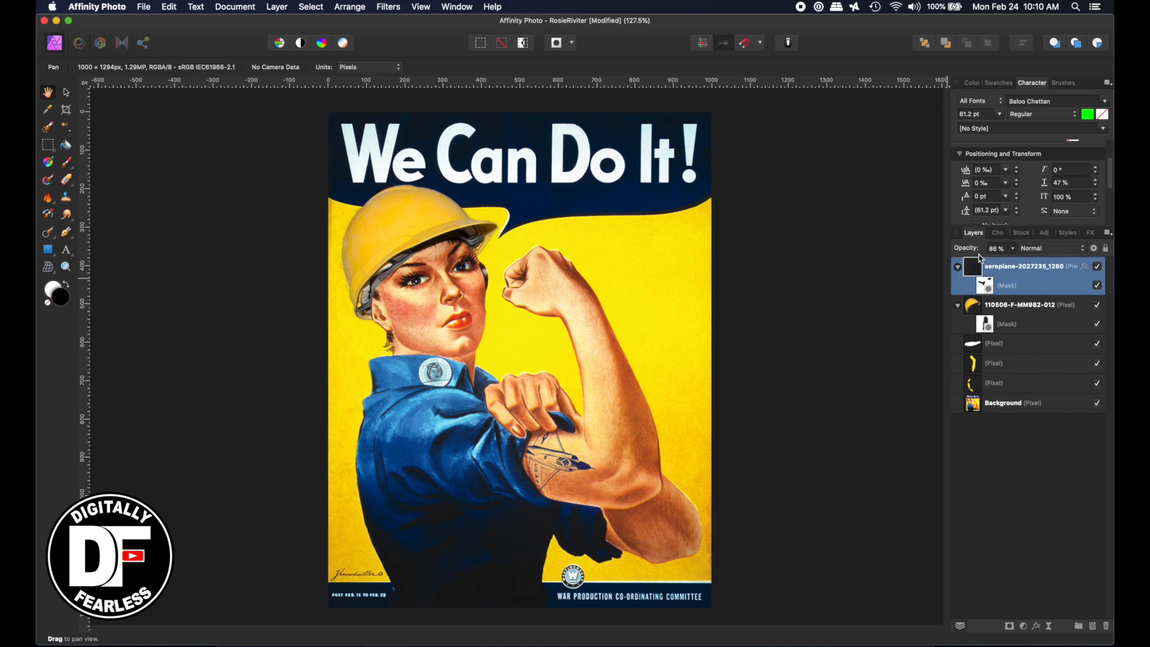
left_click_drag(977, 250, 962, 247)
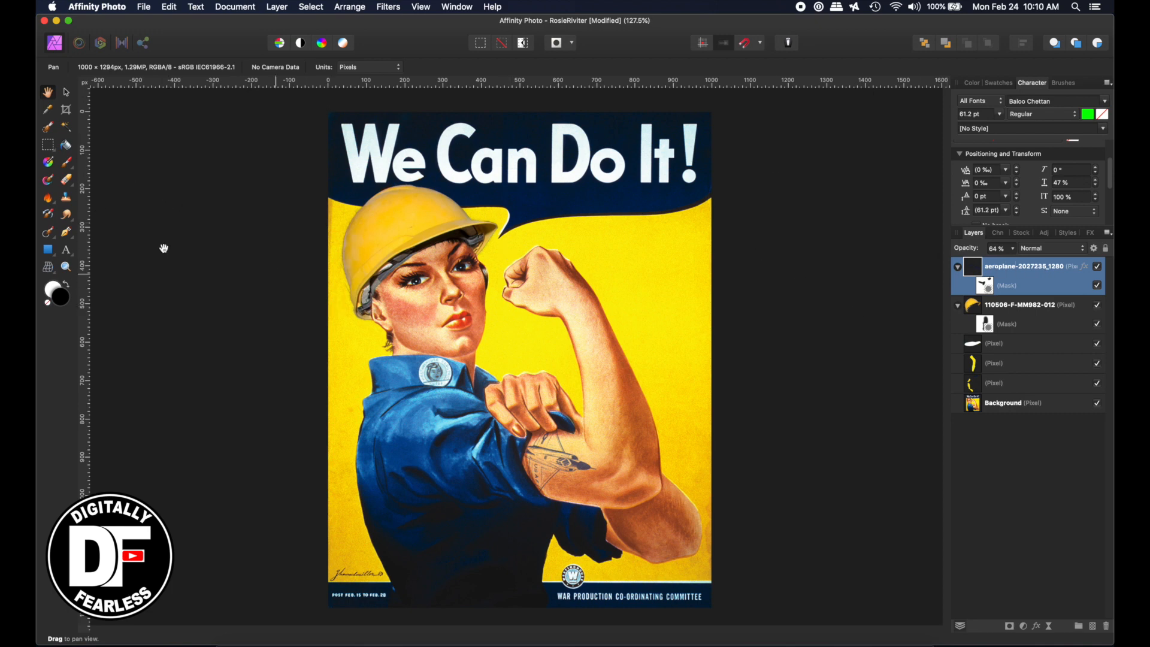
- Set the Artistic Text fill colour to black with the HSL colour wheel, using H 118, S 100, L 0
left_click(66, 250)
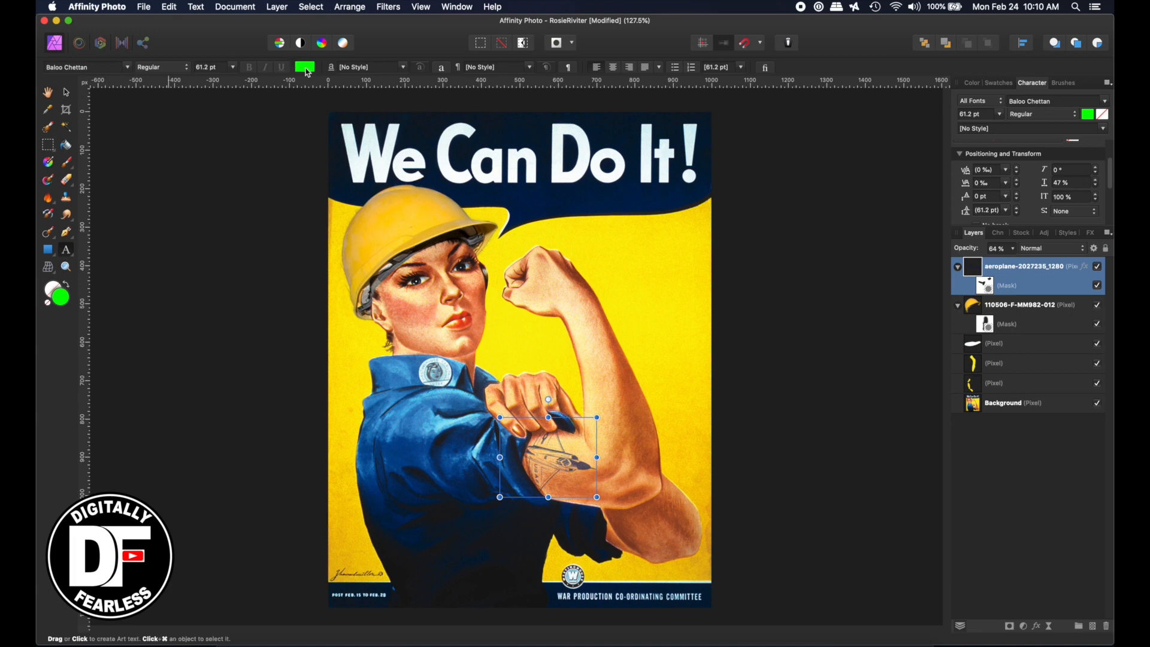
left_click(305, 68)
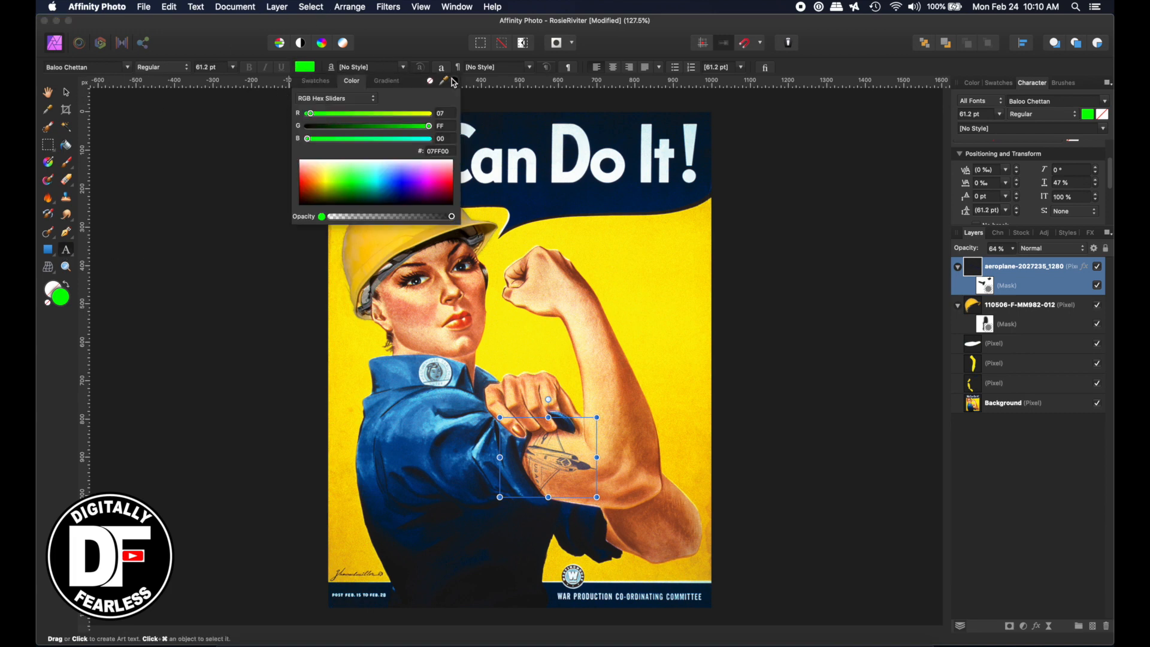
left_click_drag(454, 83, 567, 462)
left_click(339, 99)
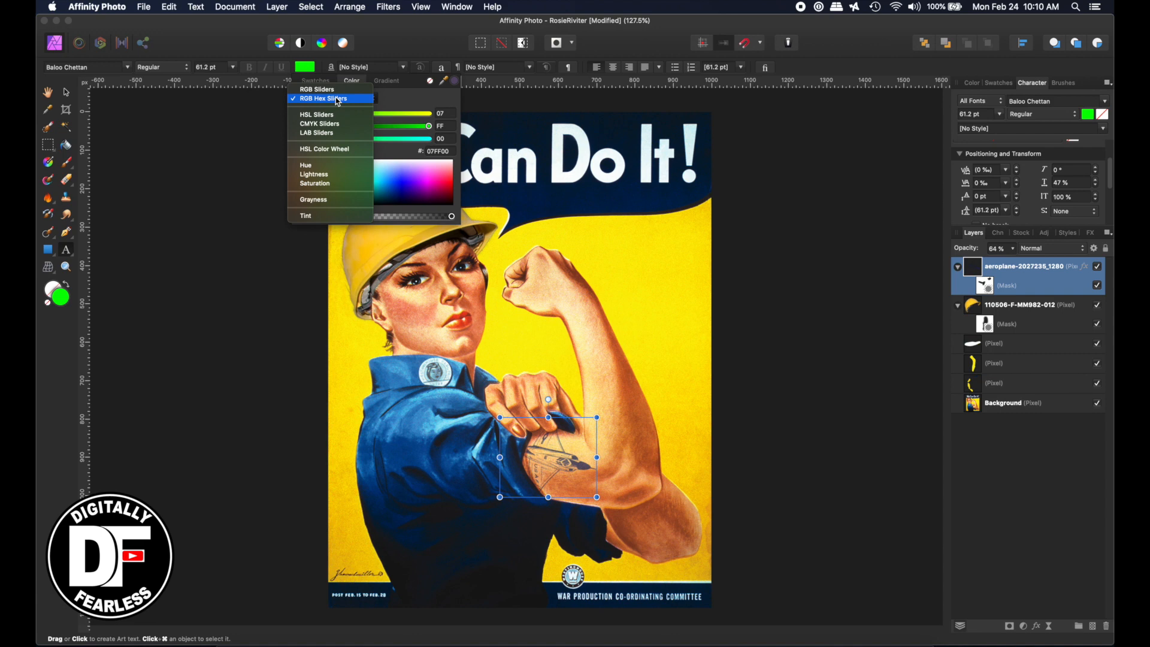
left_click(321, 150)
left_click_drag(366, 156, 433, 164)
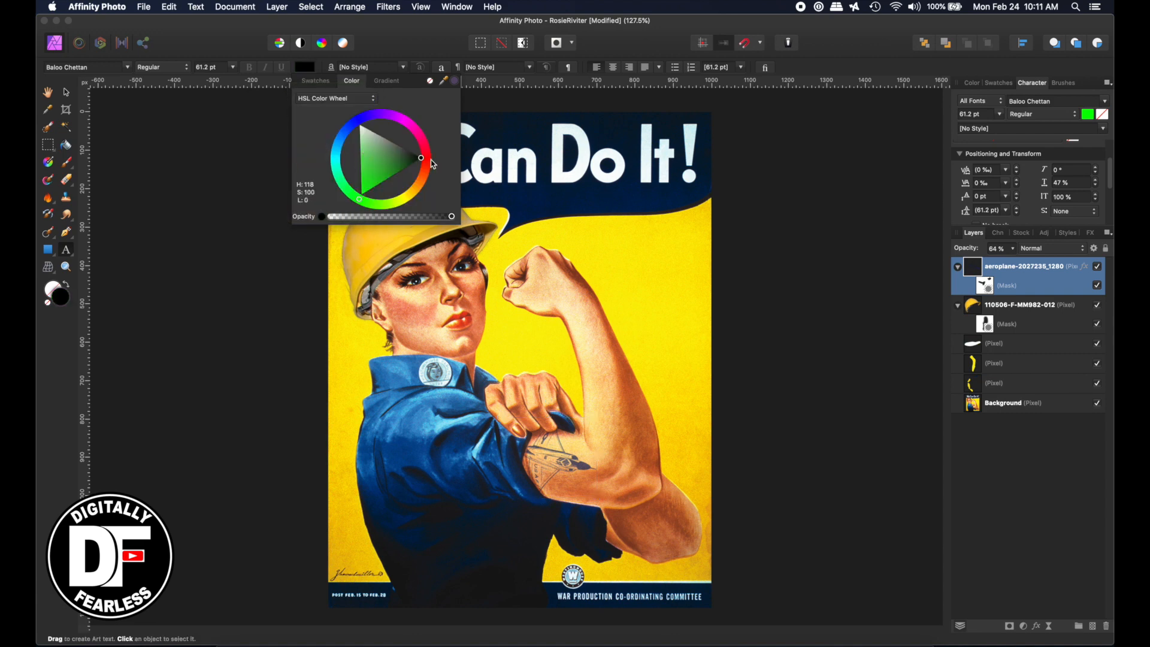
- Add the letter "W" as black 78.1 pt art text on the woman's raised fist
left_click(64, 252)
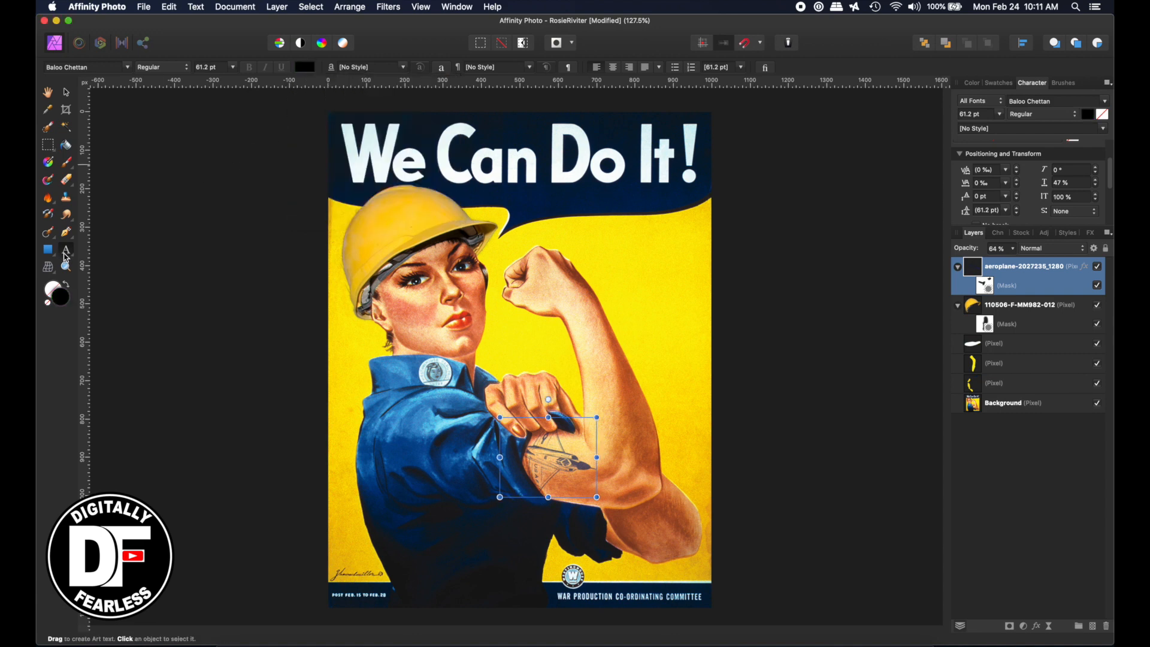
left_click_drag(532, 293, 566, 314)
type("W")
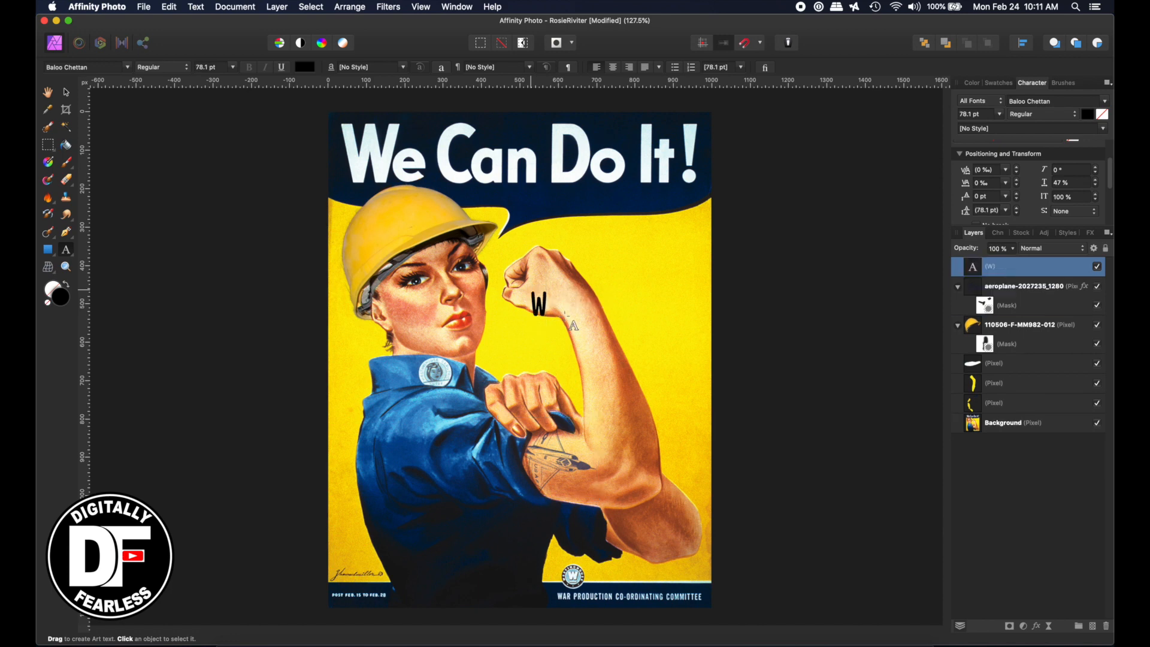
- Complete the black art text on the raised arm so it reads "Women can do it"
type("omen")
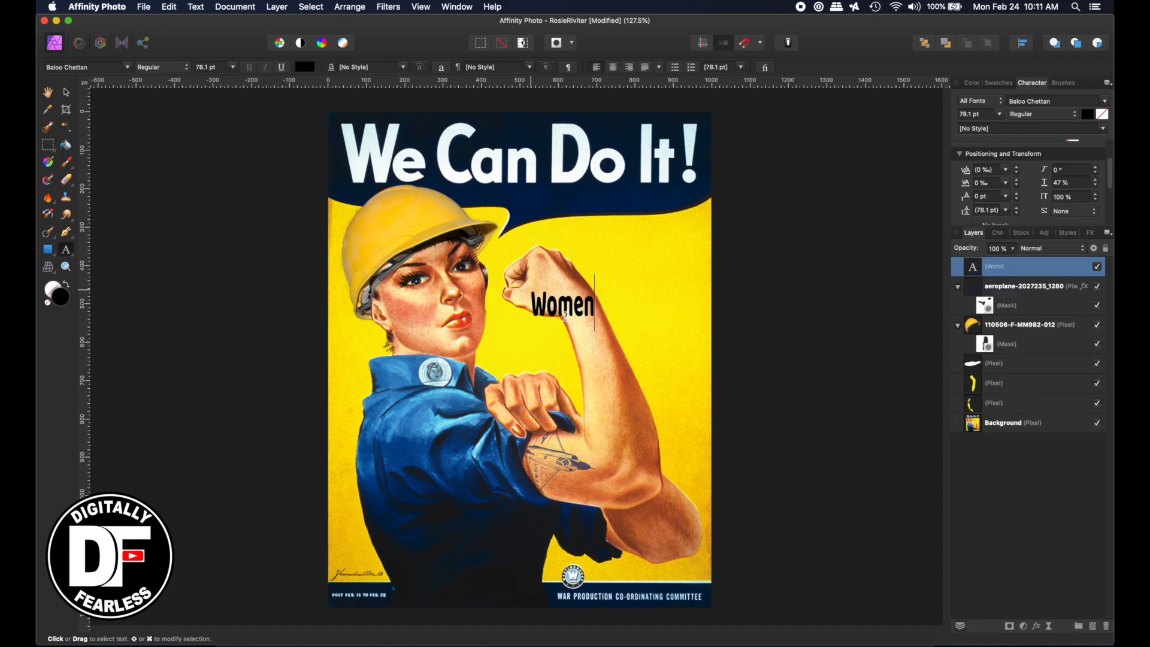
type(" can do it")
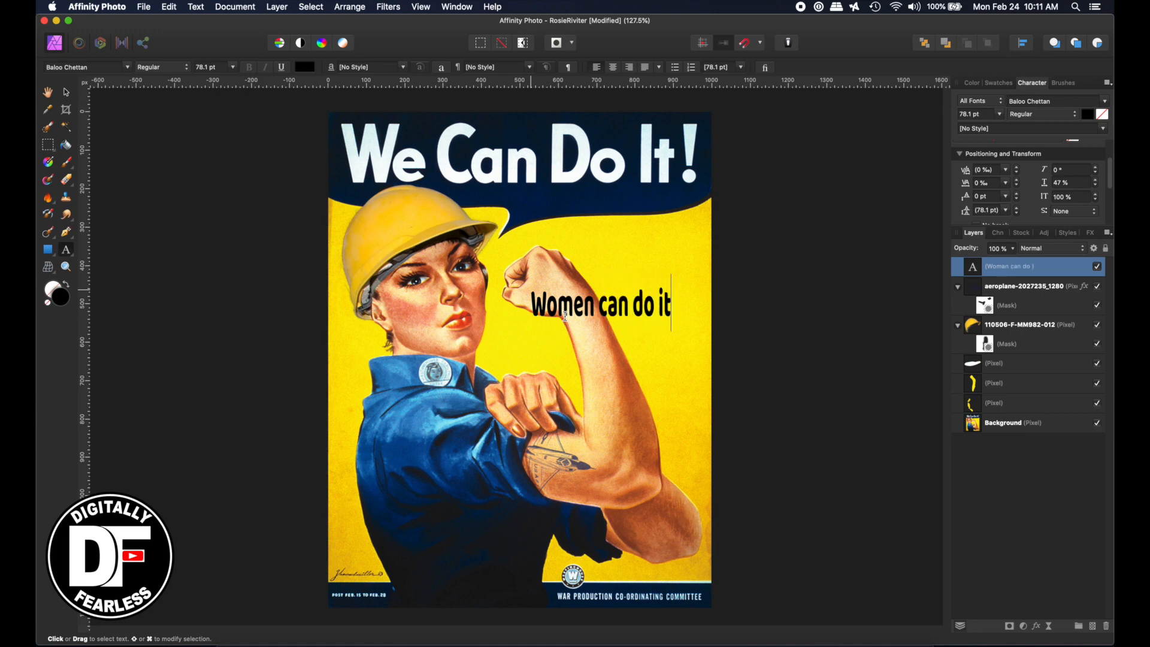
key("Escape")
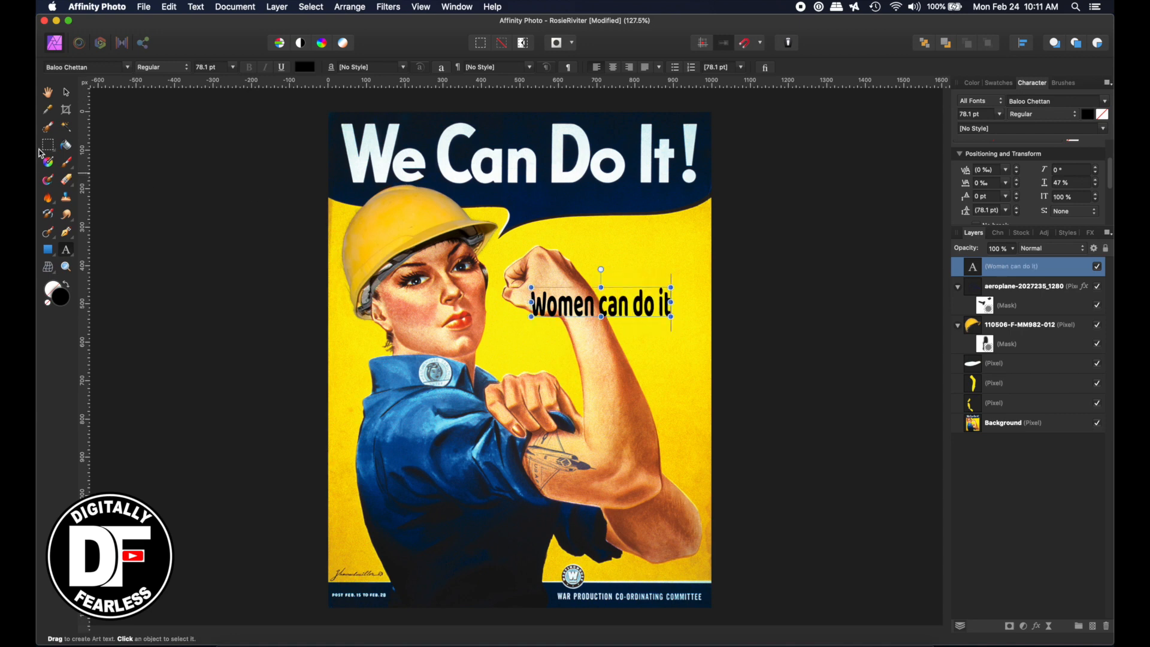
- Rotate the "Women can do it" text to run down the raised forearm, scale it to 72.8 pt and fit it between the arm's edges
left_click(66, 94)
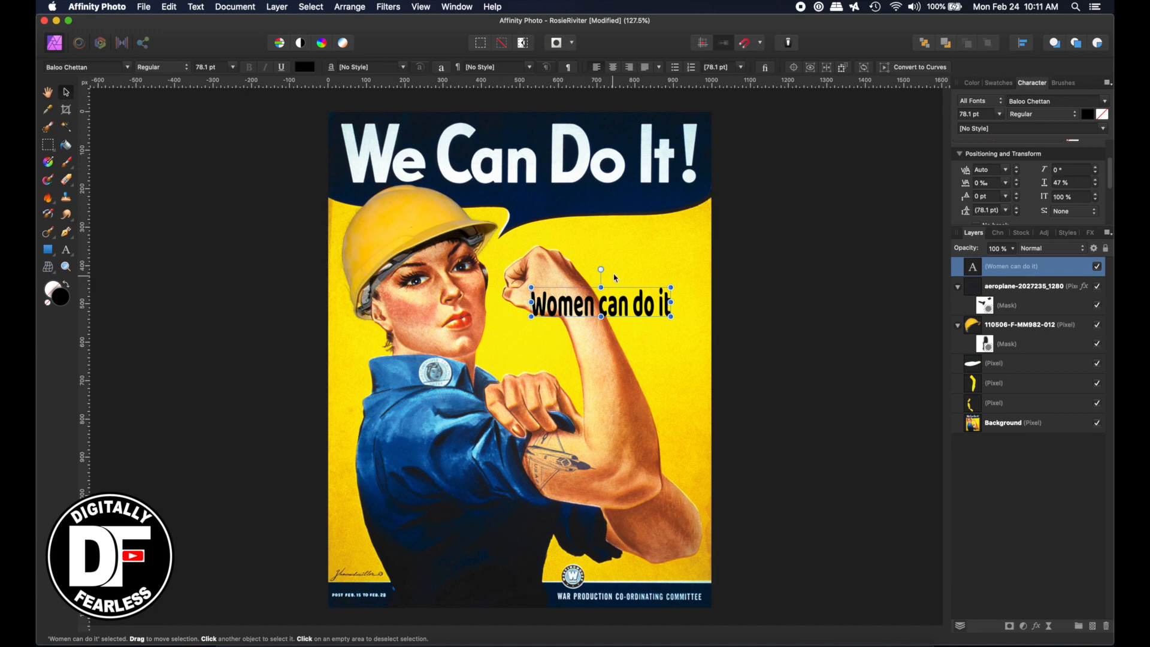
left_click_drag(601, 269, 631, 288)
left_click_drag(602, 327, 606, 385)
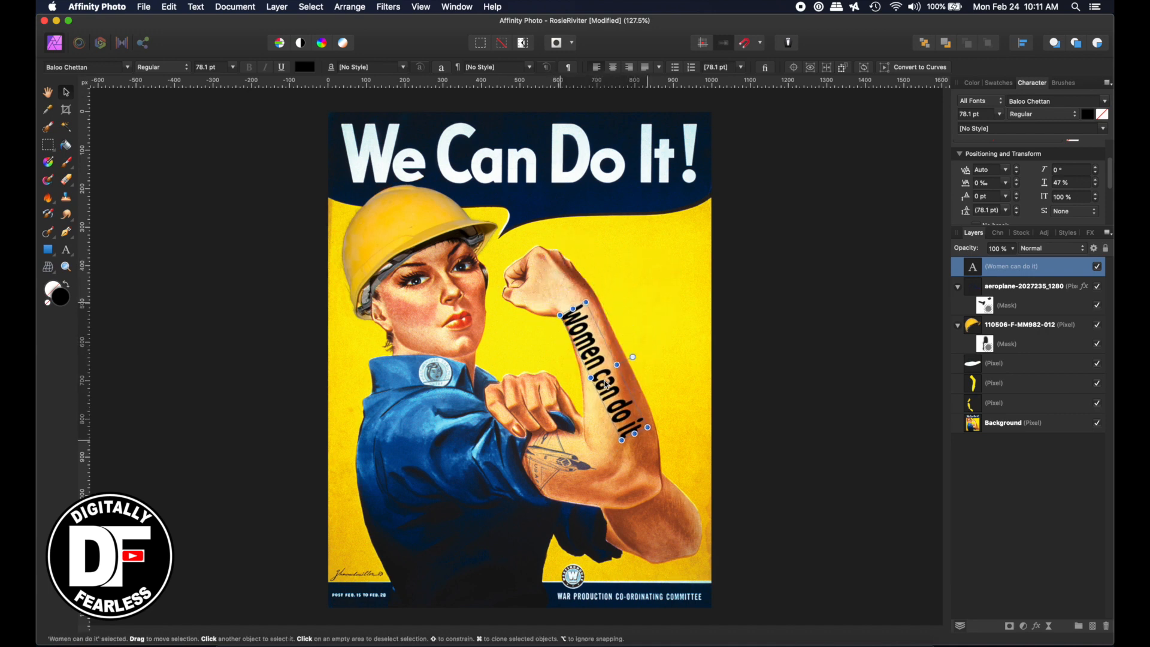
key("super+plus")
key("super+plus")
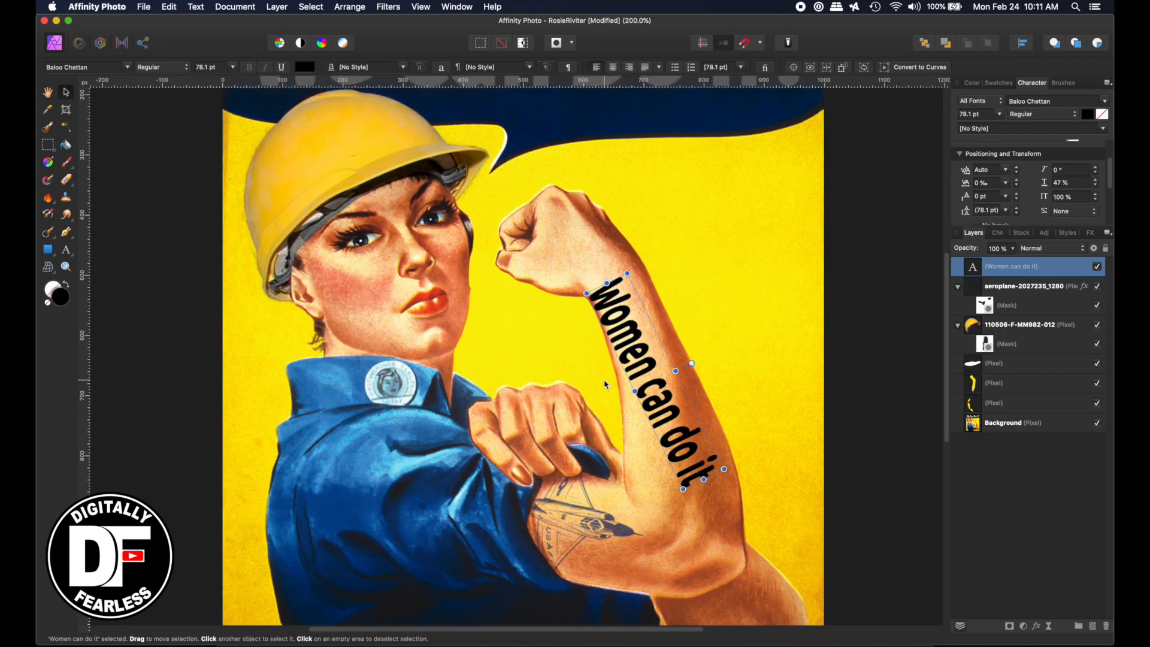
left_click_drag(691, 362, 669, 405)
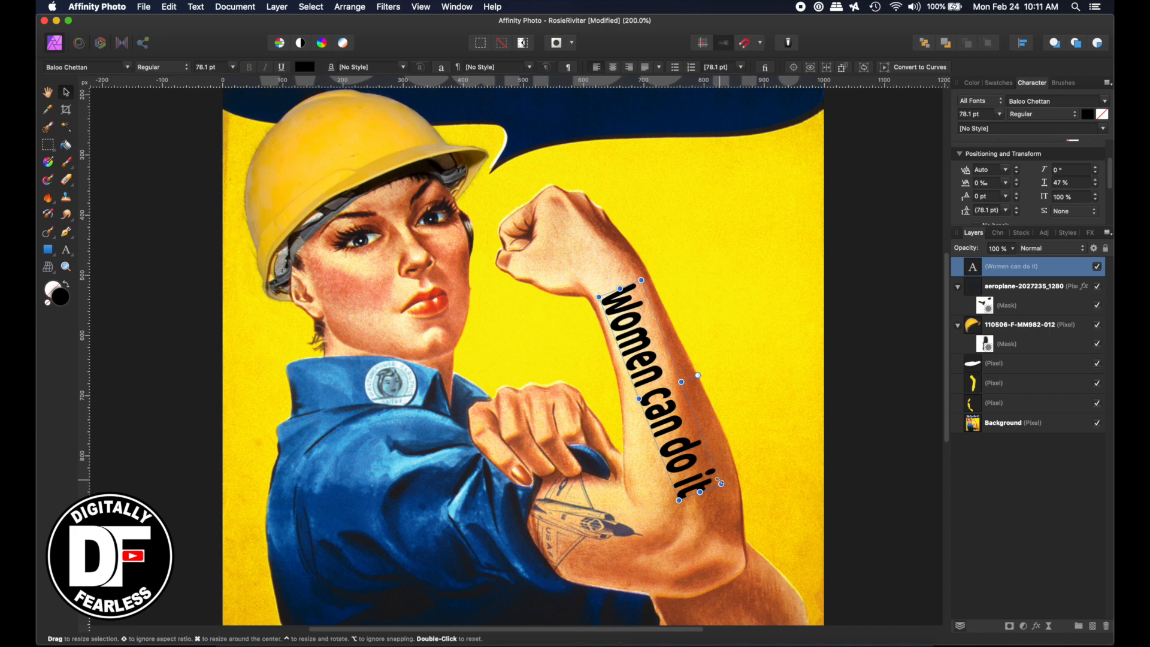
left_click_drag(720, 483, 713, 470)
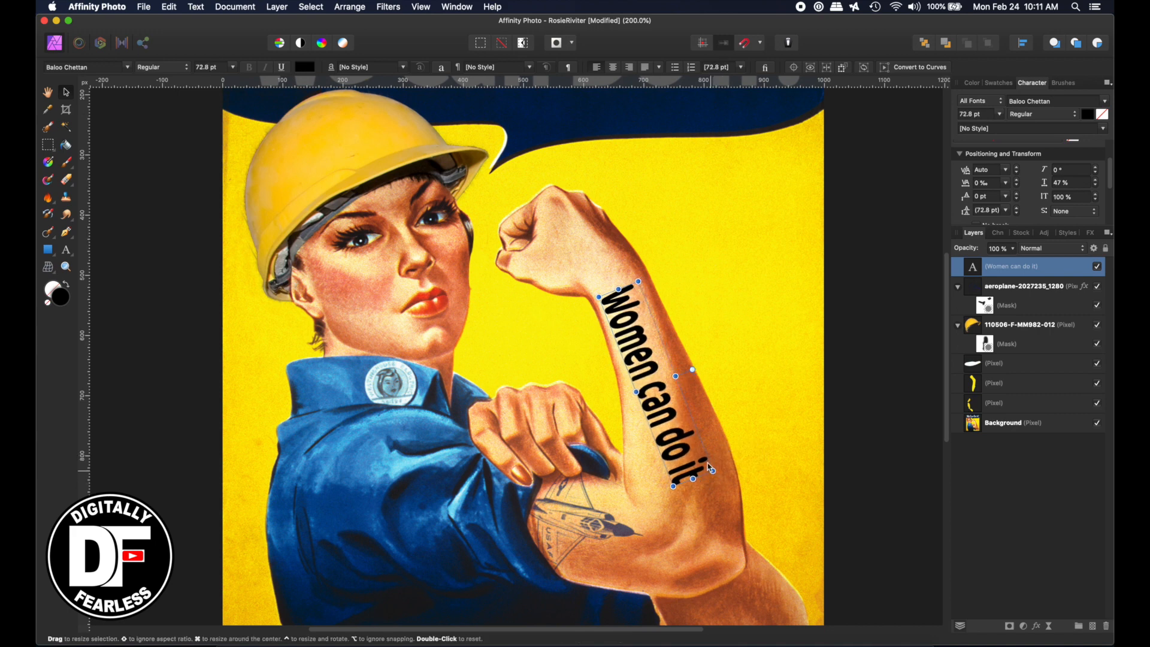
mouse_move(668, 399)
left_mouse_down()
mouse_move(592, 397)
mouse_move(675, 406)
left_mouse_up()
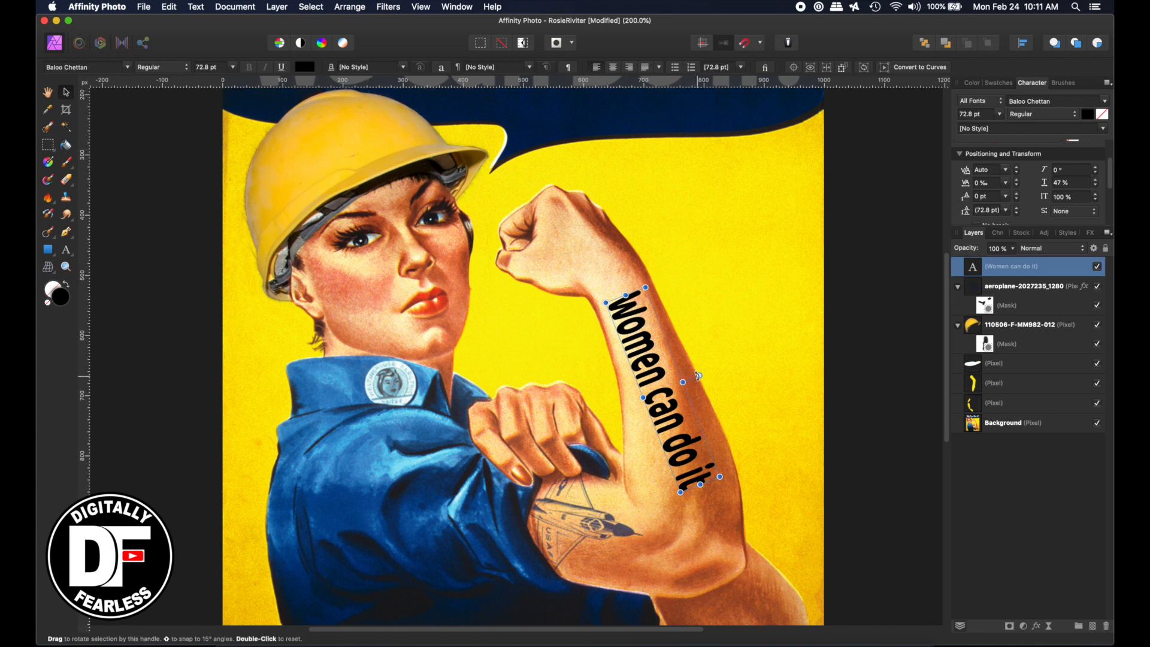
left_click_drag(699, 376, 650, 391)
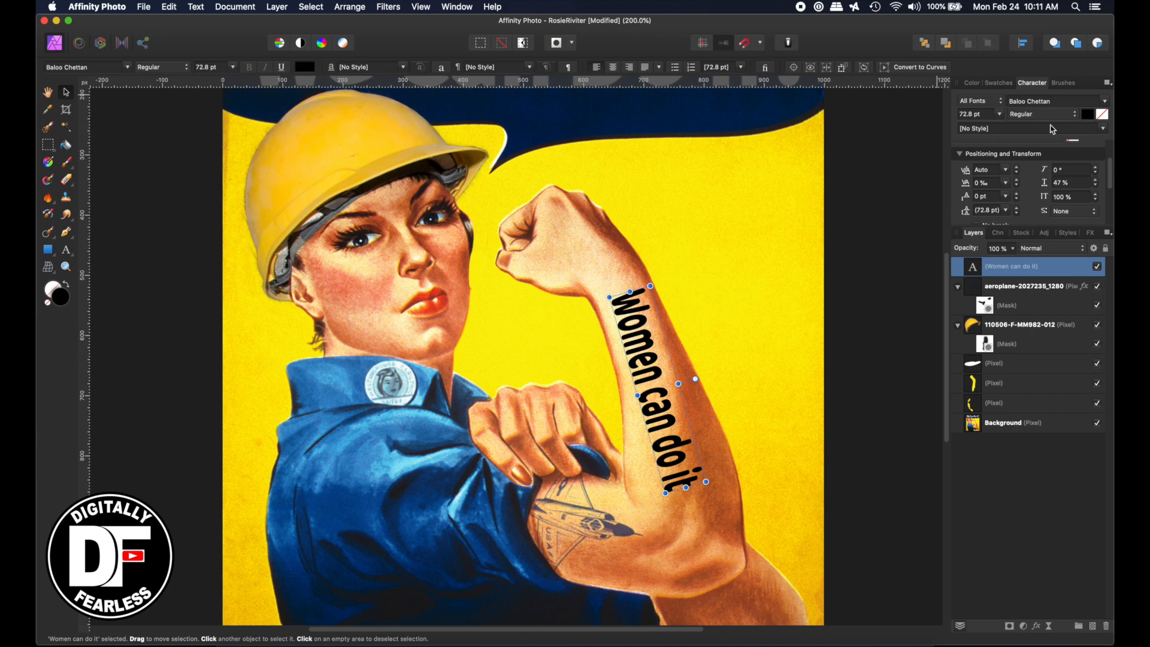
left_click(1027, 84)
left_click(1027, 84)
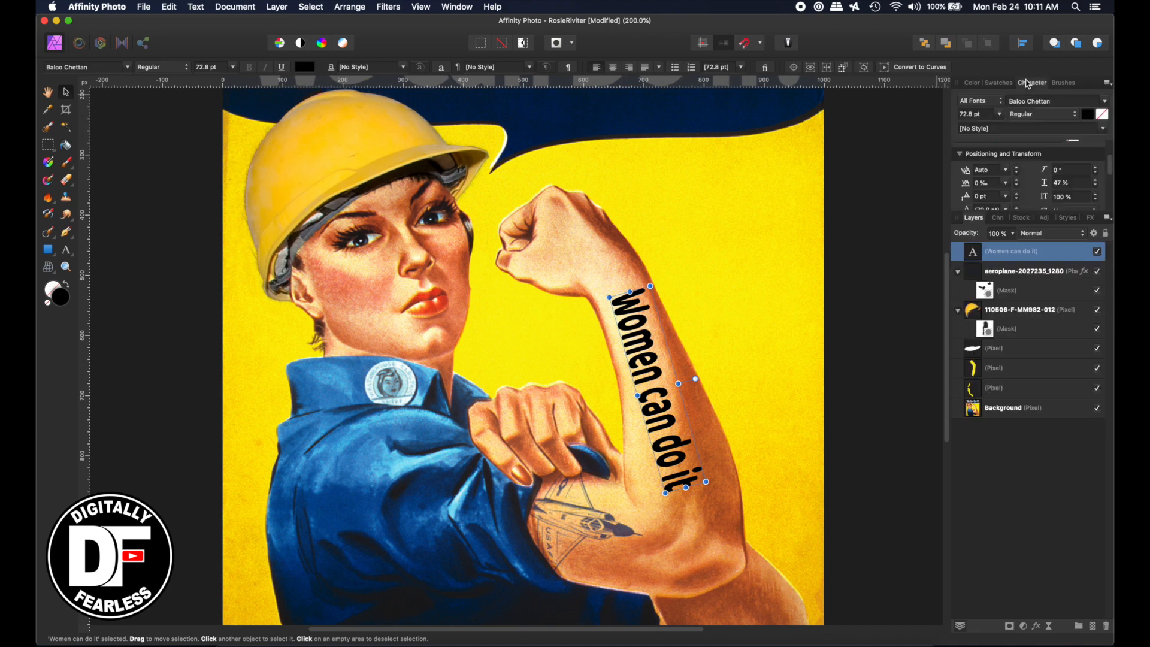
left_click(421, 7)
mouse_move(435, 243)
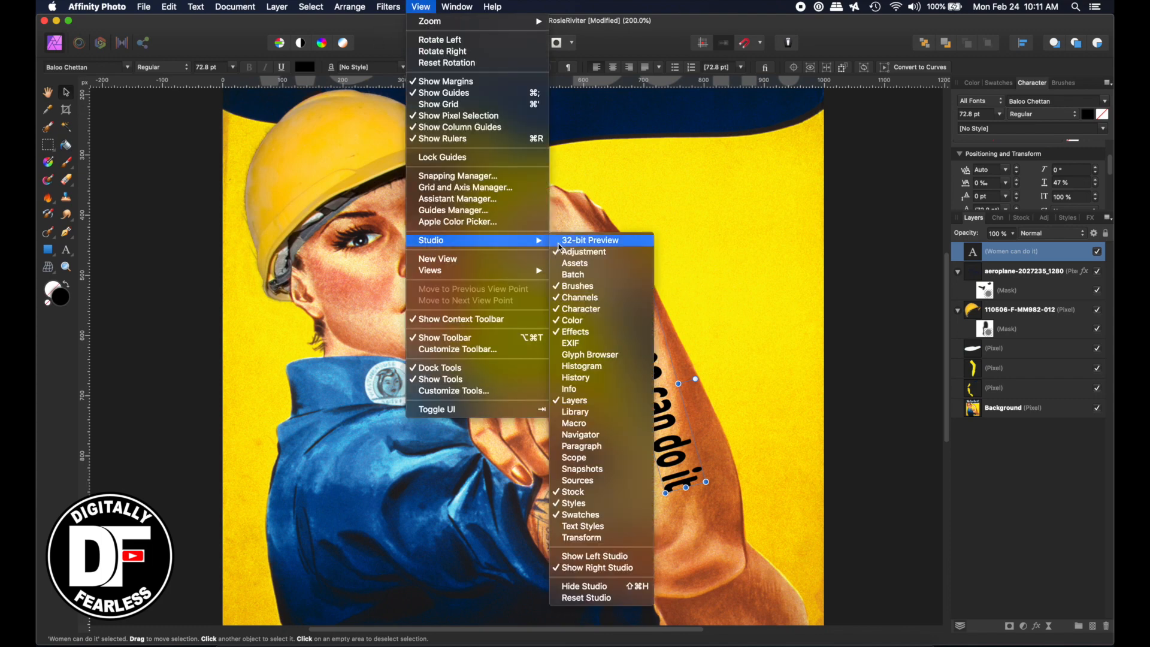
left_click(1112, 170)
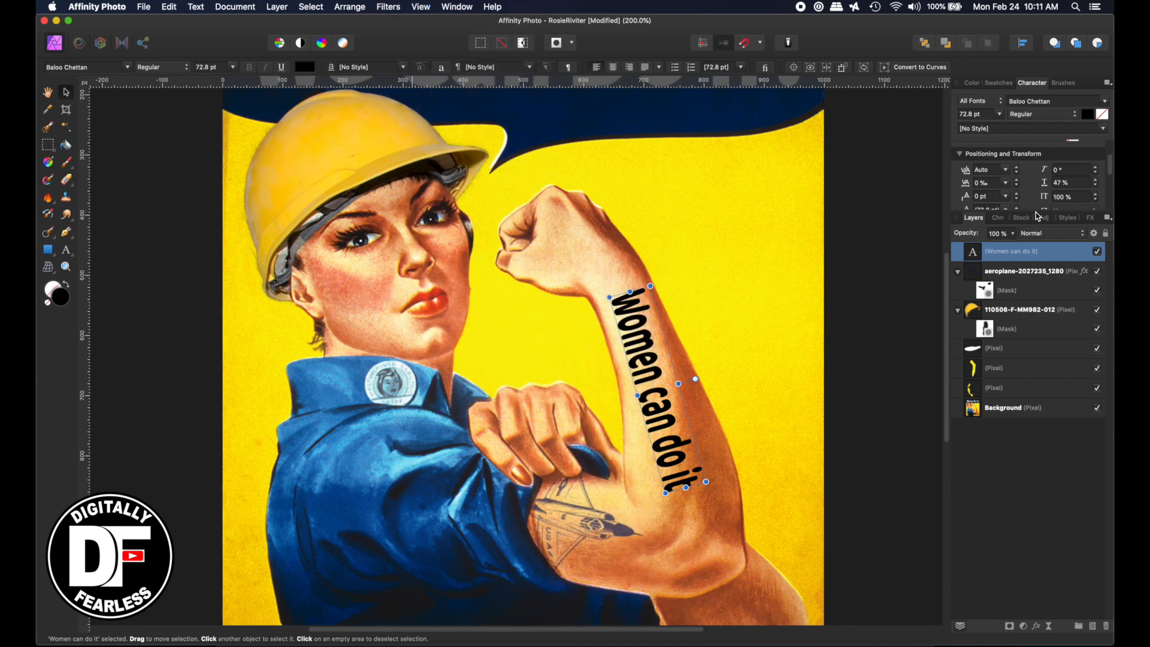
- Give the "Women can do it" text a solid 2.5 pt outline in the character decorations
left_click_drag(1034, 209, 1045, 293)
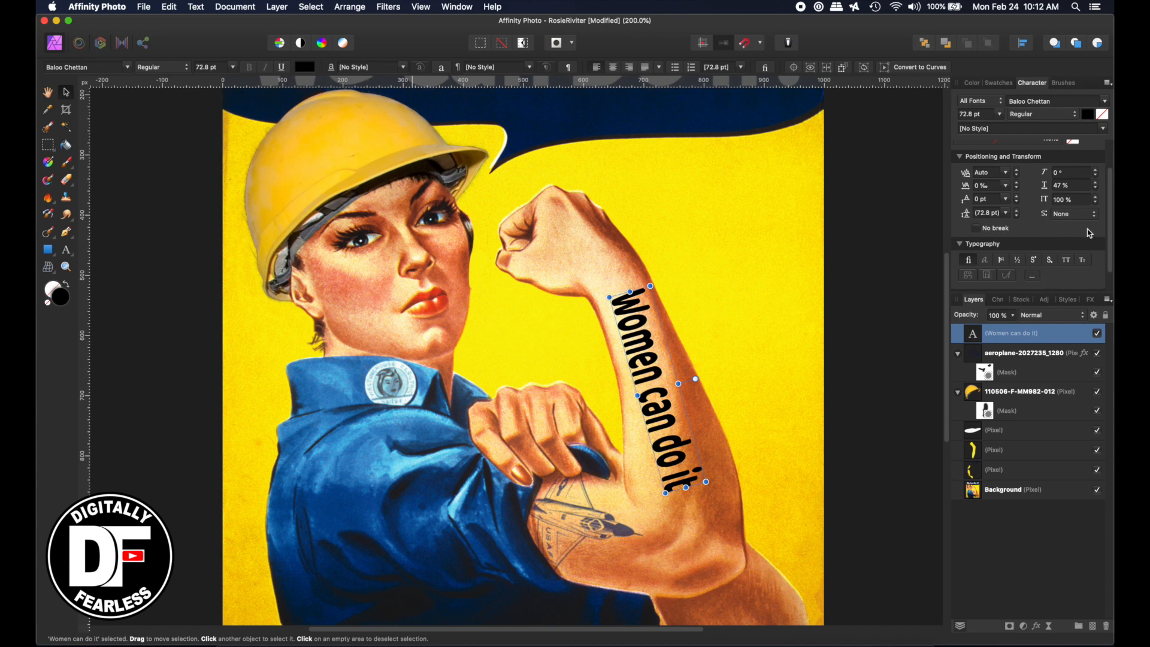
left_click_drag(1111, 188, 1100, 143)
left_click(1015, 179)
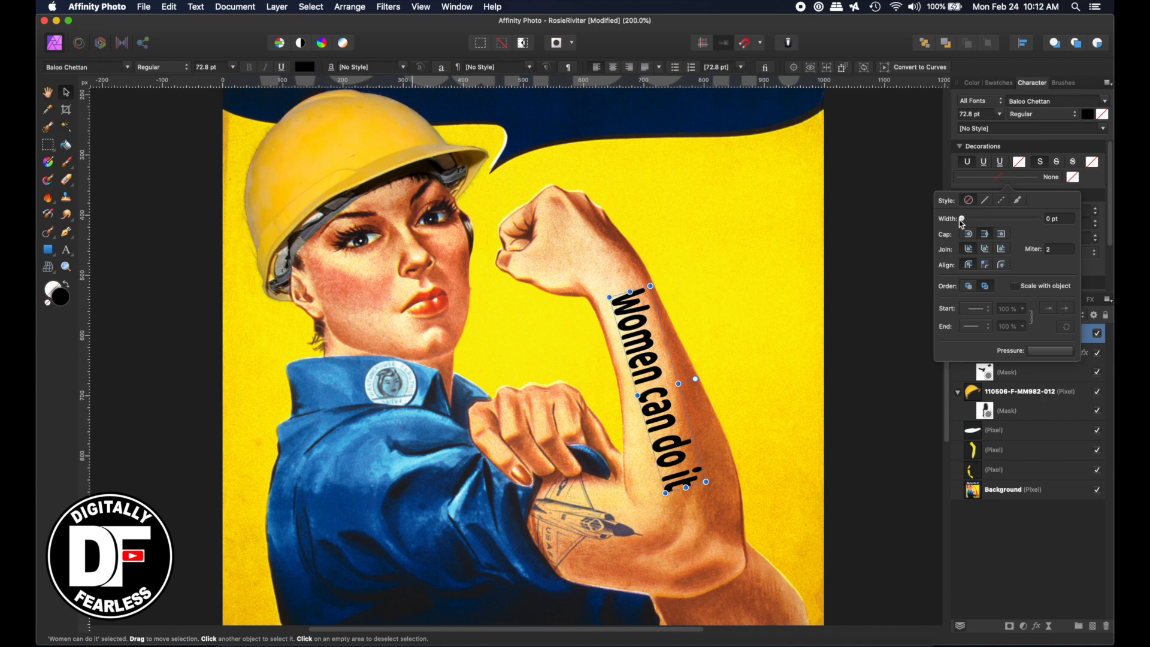
left_click_drag(962, 220, 982, 225)
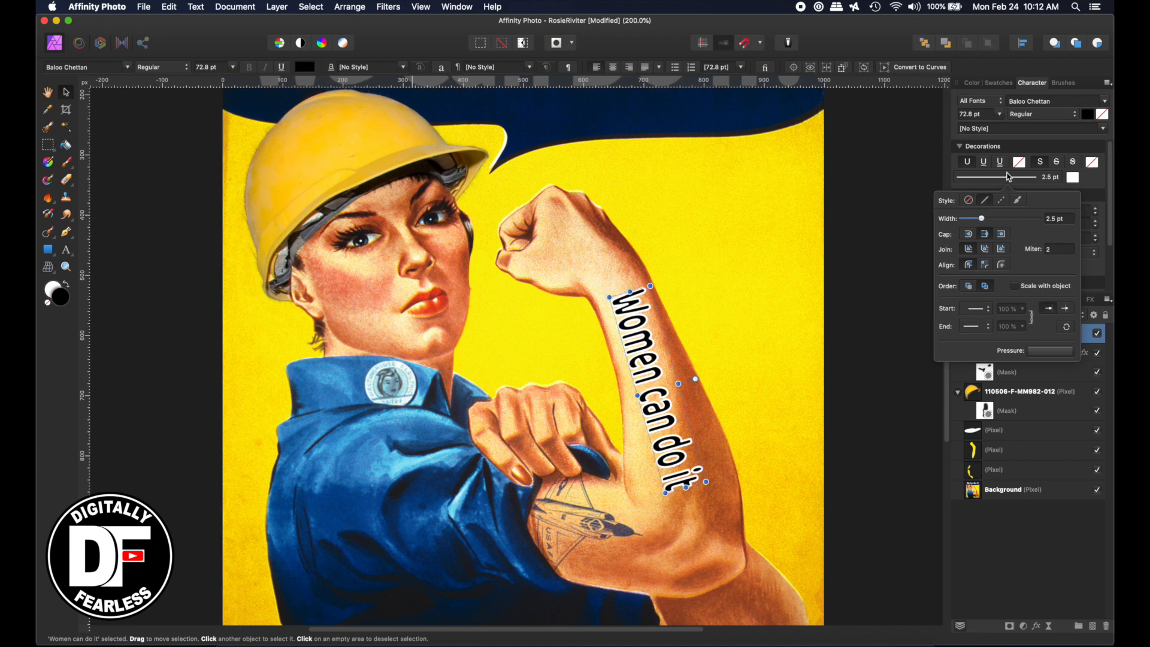
- Remove the fill from the "Women can do it" text and deselect it
left_click(1087, 114)
left_click(1087, 114)
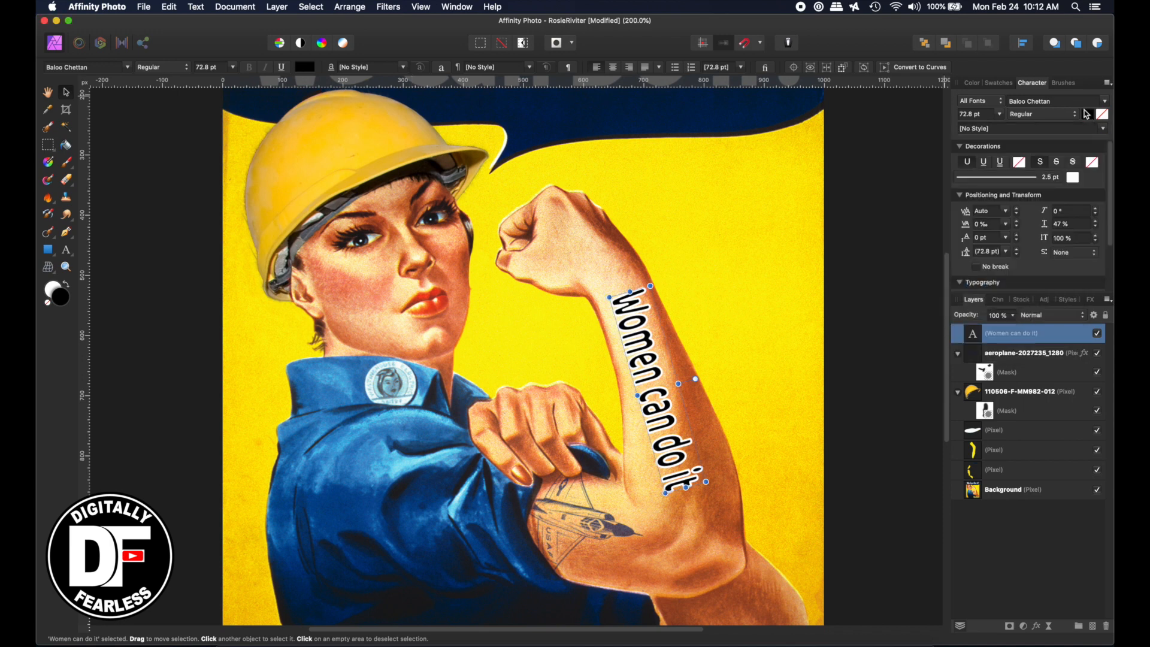
left_click(1086, 114)
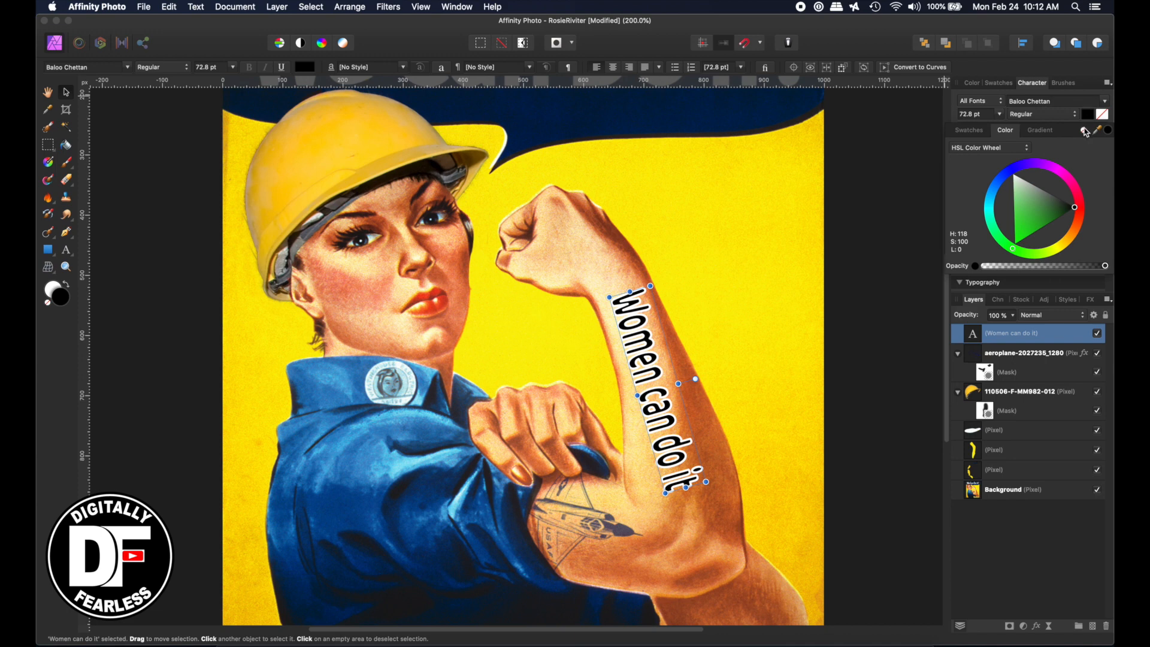
left_click(1084, 131)
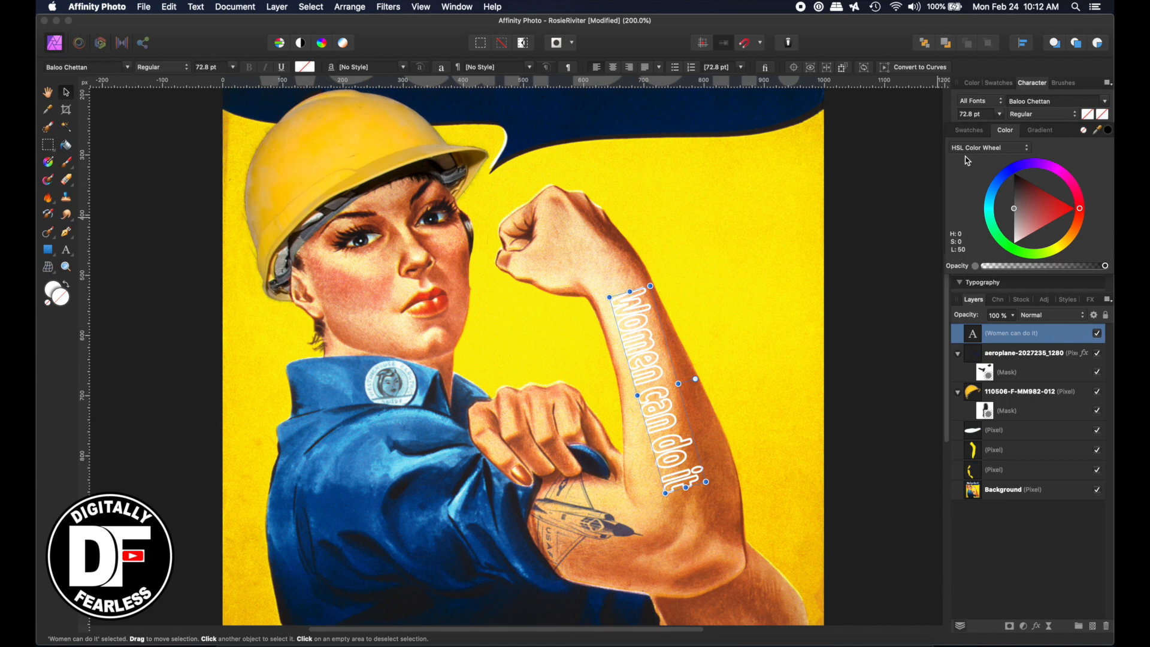
left_click(1027, 532)
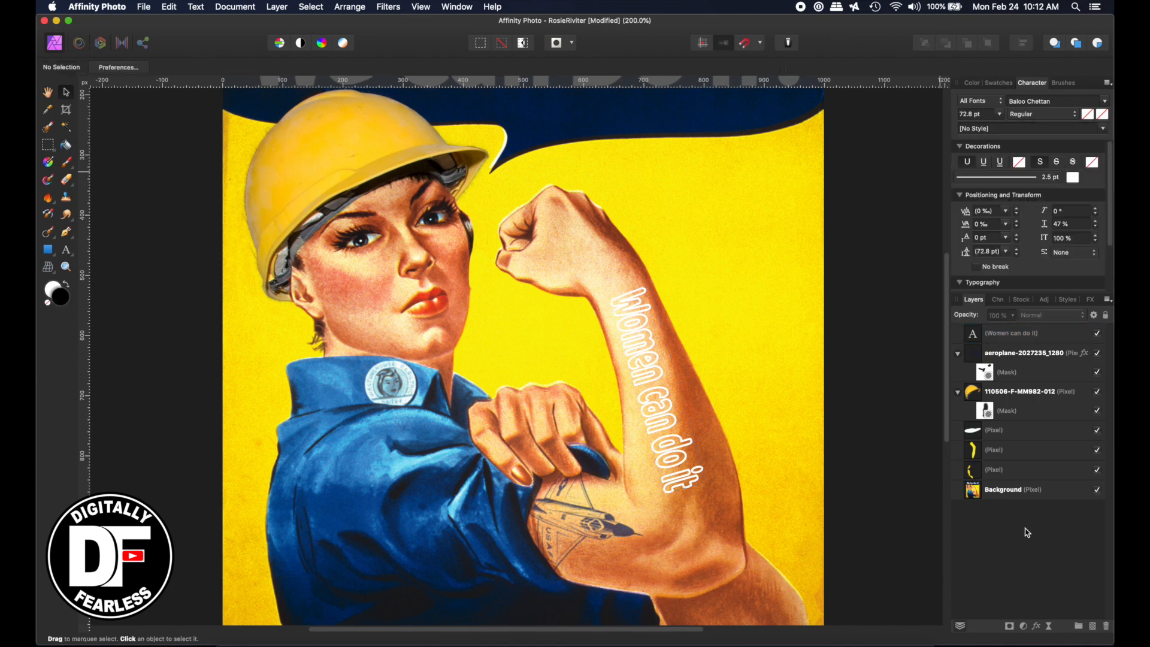
- Recolour the forearm text's outline with a dark violet-grey sampled from the aeroplane tattoo, H 261, S 12, L 38
left_click(659, 379)
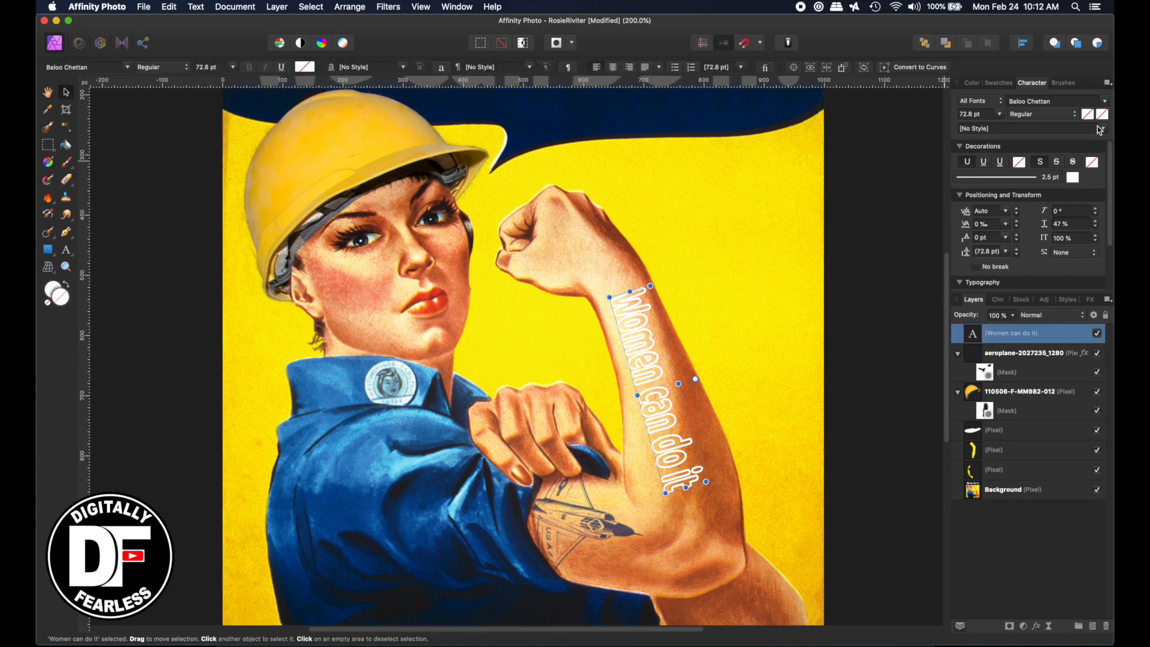
left_click(1075, 177)
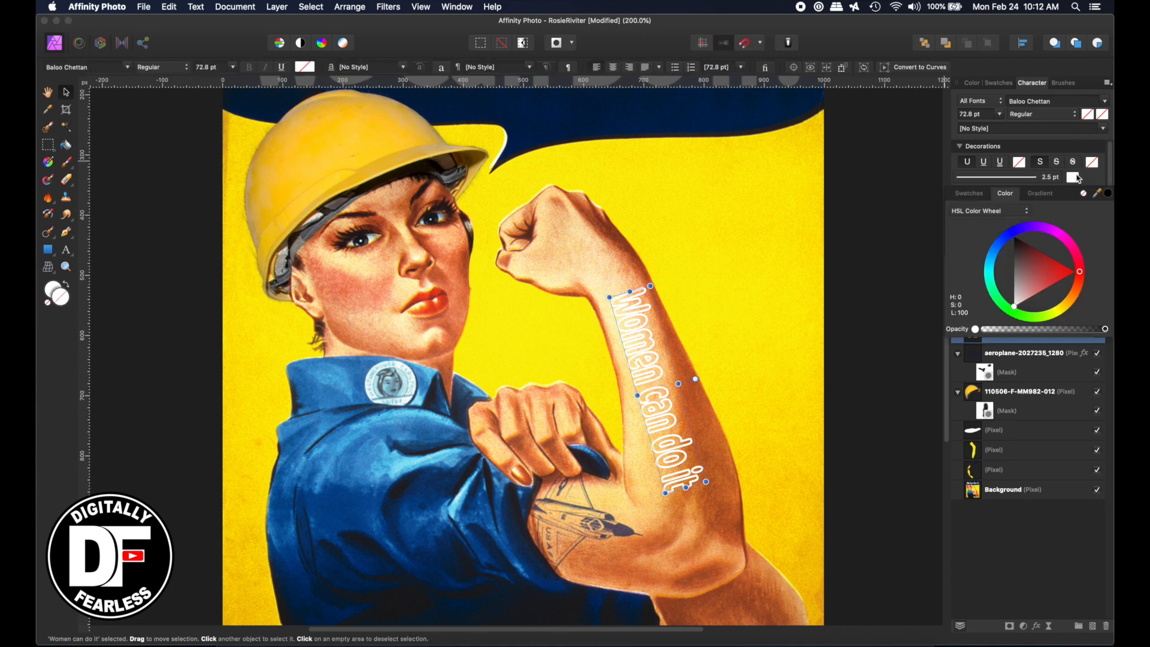
left_click_drag(1097, 193, 623, 527)
left_click(1107, 195)
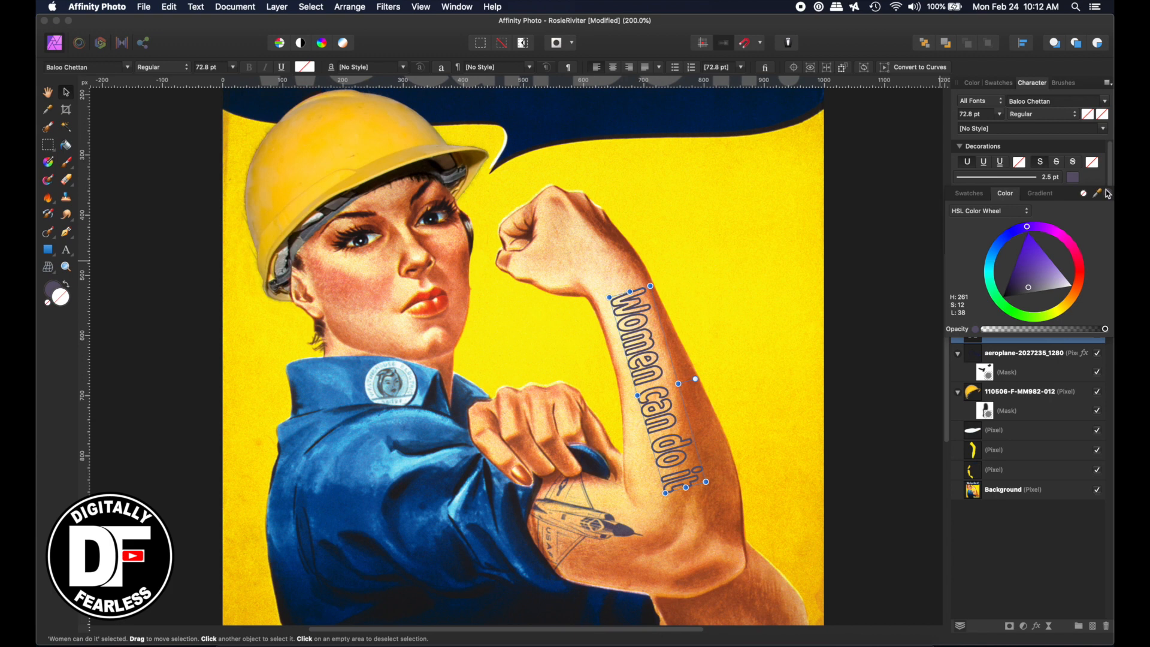
- Switch the outline colour's opacity control to noise and raise the noise to its maximum
left_click(972, 331)
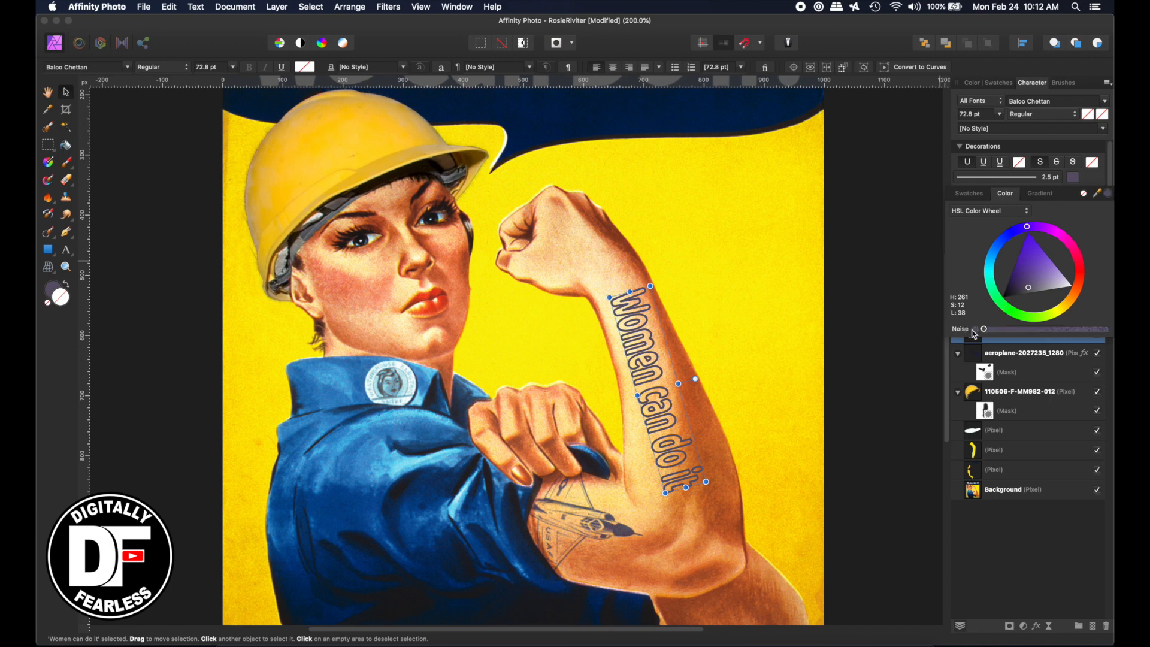
left_click(975, 331)
left_click(976, 331)
left_click_drag(1099, 316, 1113, 321)
key("super+equal")
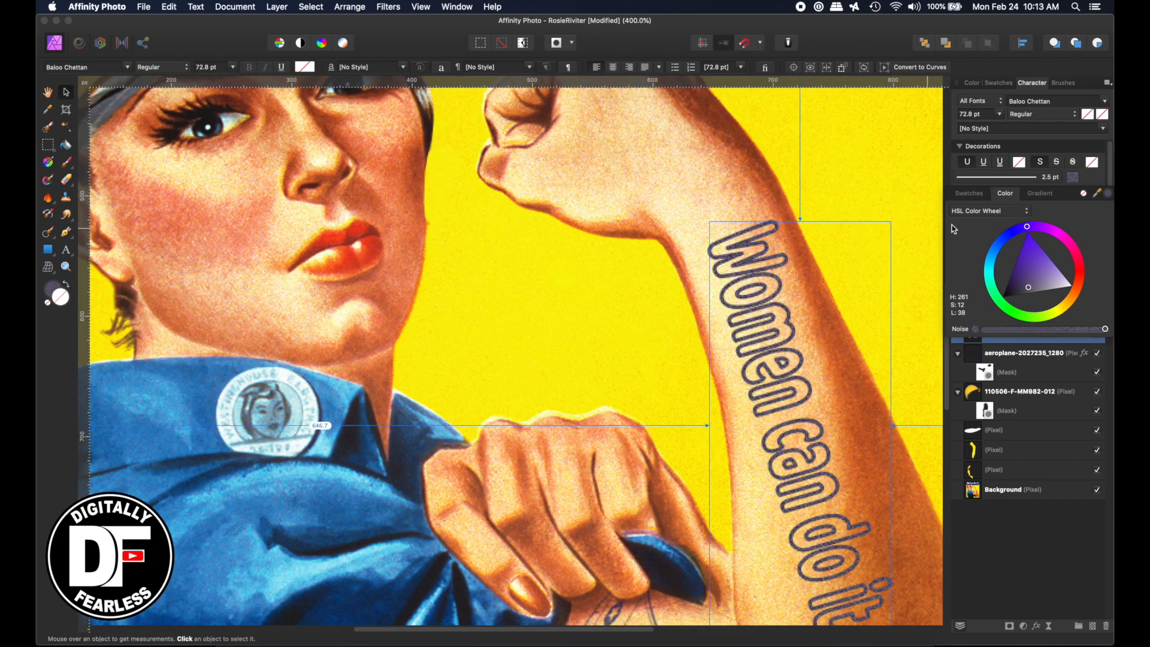
- Check the forearm text's outline width and inspect the noisy lettering up close and deselected at 200% zoom
left_click(1021, 178)
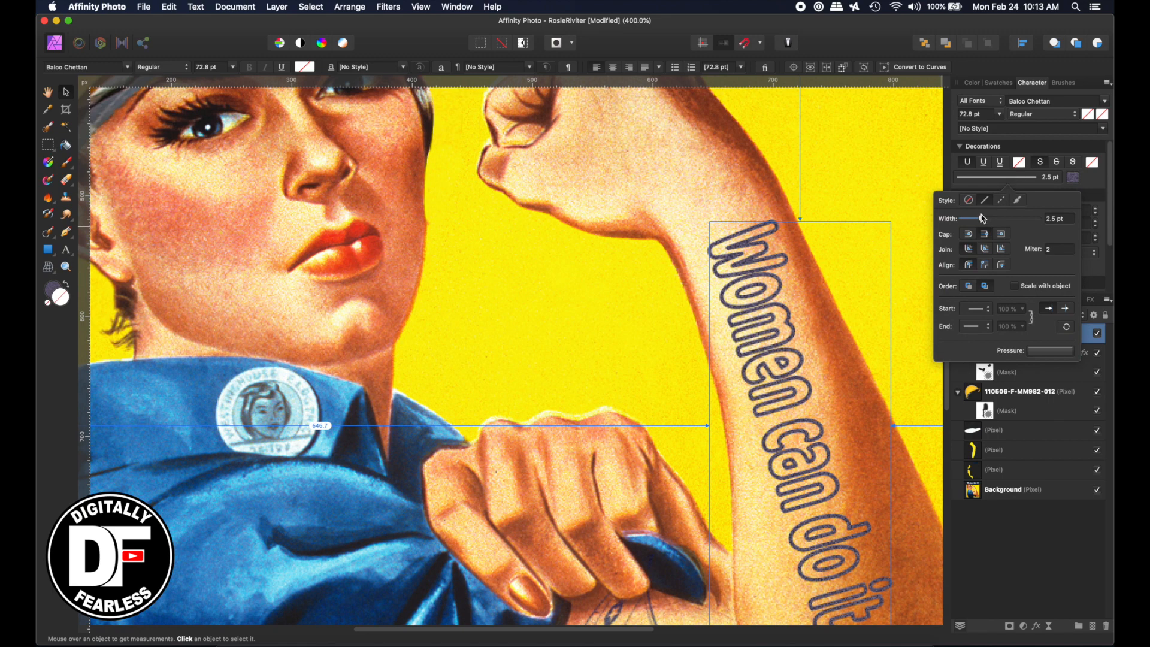
left_click_drag(983, 219, 983, 218)
left_click(68, 93)
key("super+equal")
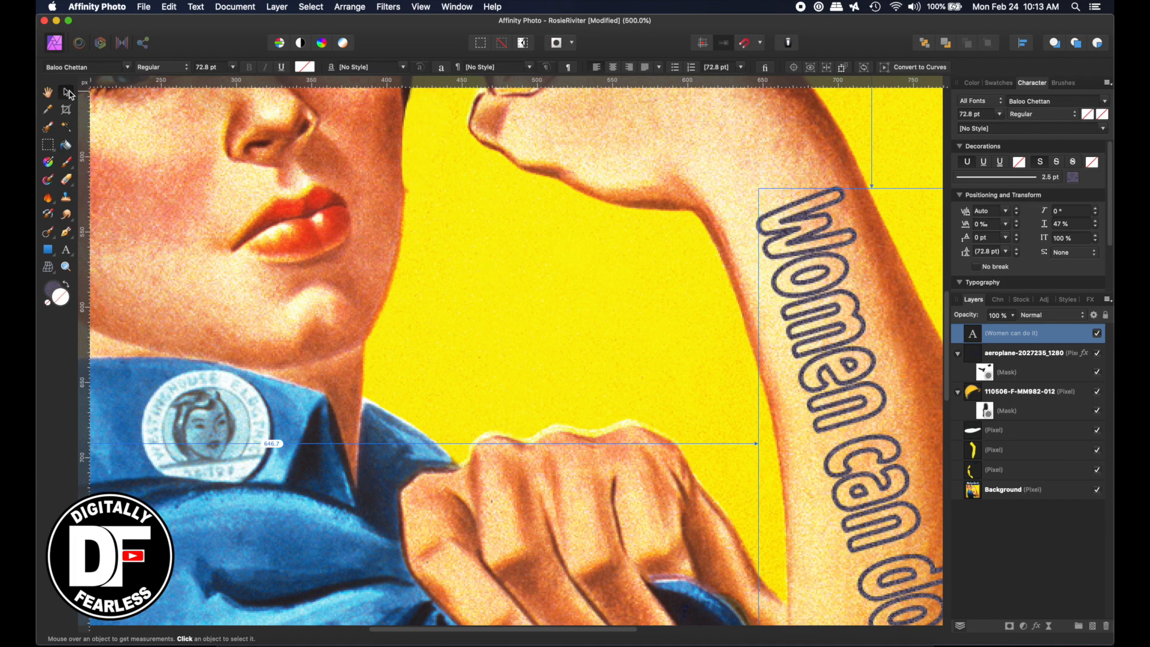
key("super+minus")
key("super+minus")
key("super+minus")
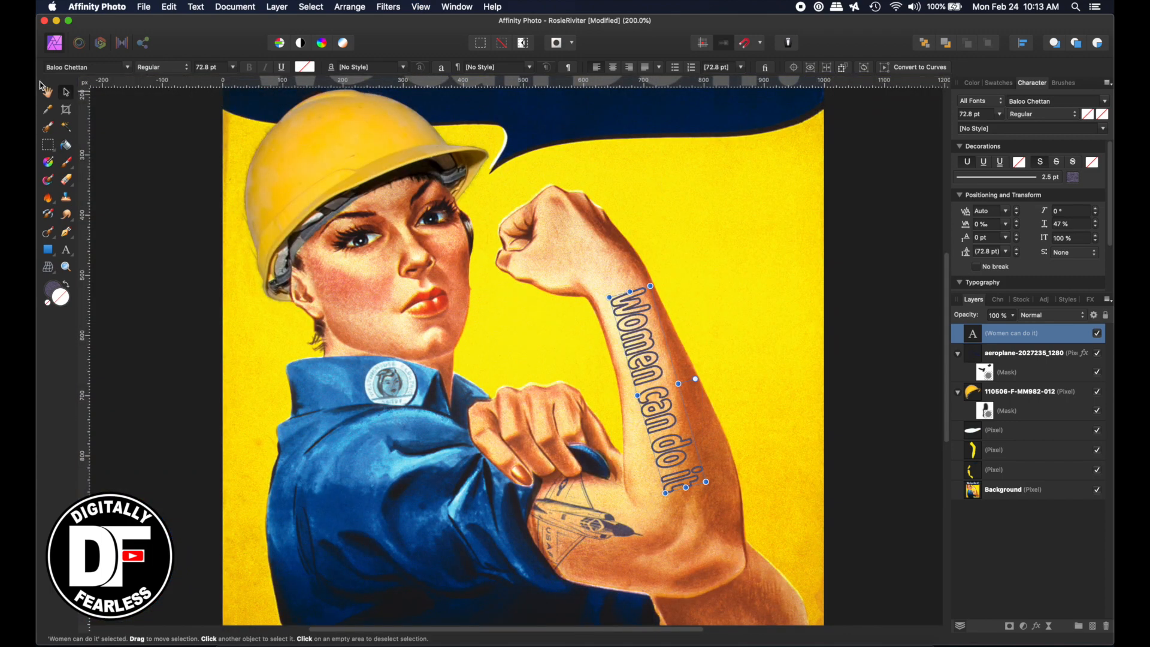
left_click(158, 175)
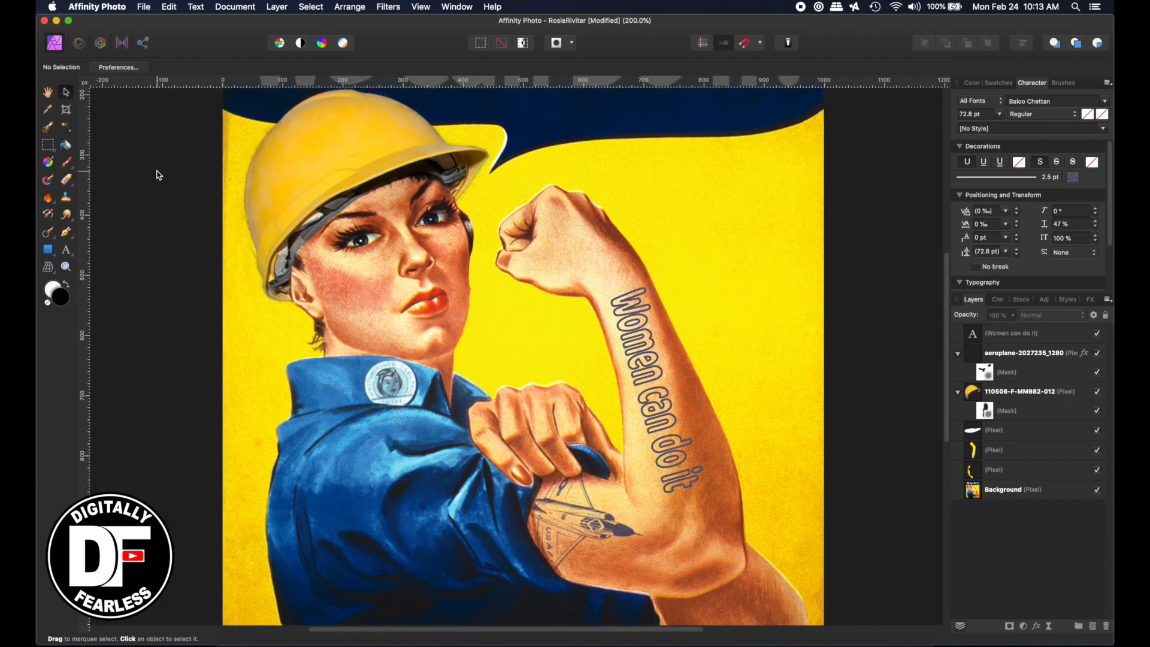
- Nudge the "Women can do it" text slightly sideways to fine-tune its position on the forearm
left_click(635, 350)
left_click_drag(636, 349, 633, 349)
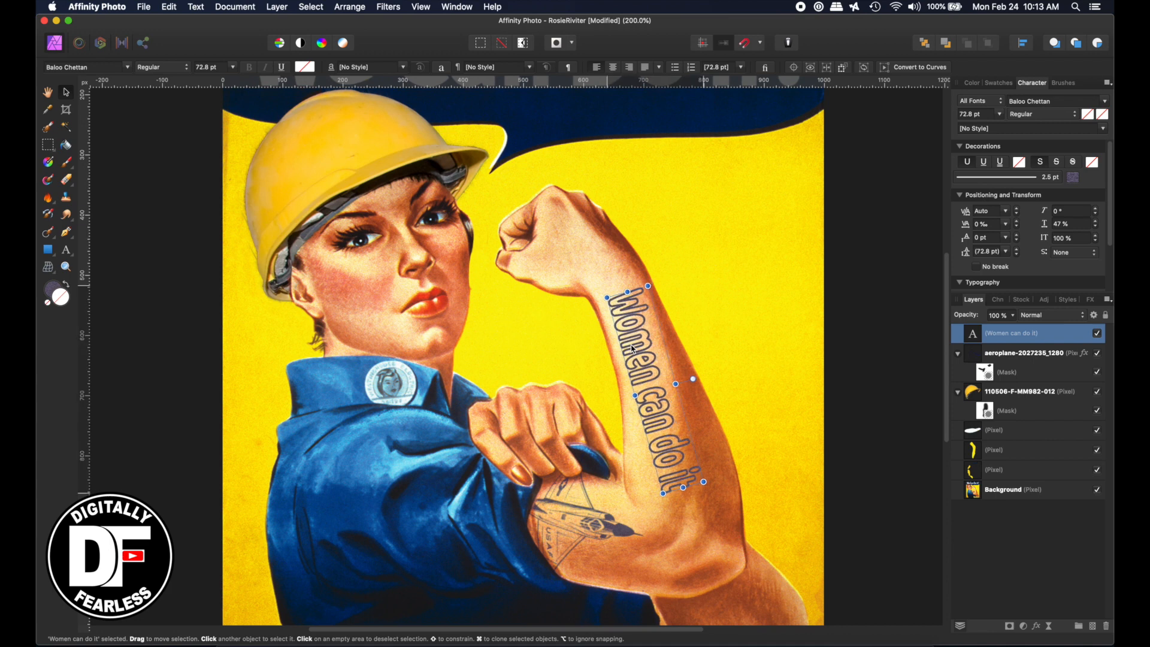
left_click_drag(633, 349, 635, 349)
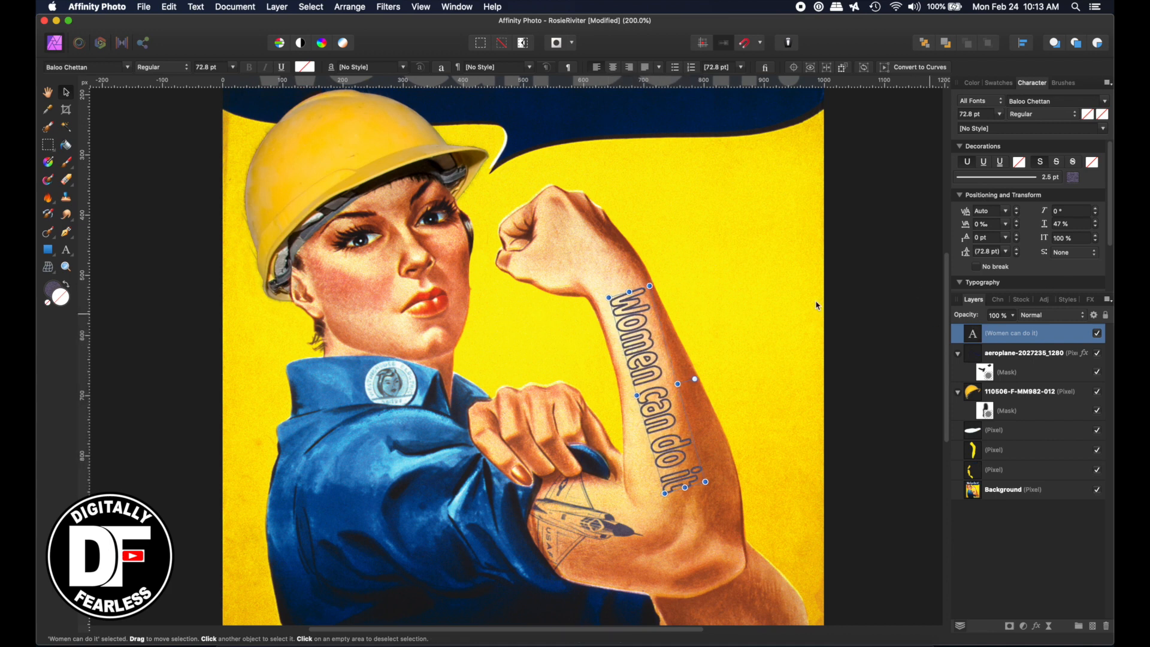
- Start a mesh warp on the forearm lettering and bend the mesh's left edge to follow the inner contour of the forearm
left_click(51, 270)
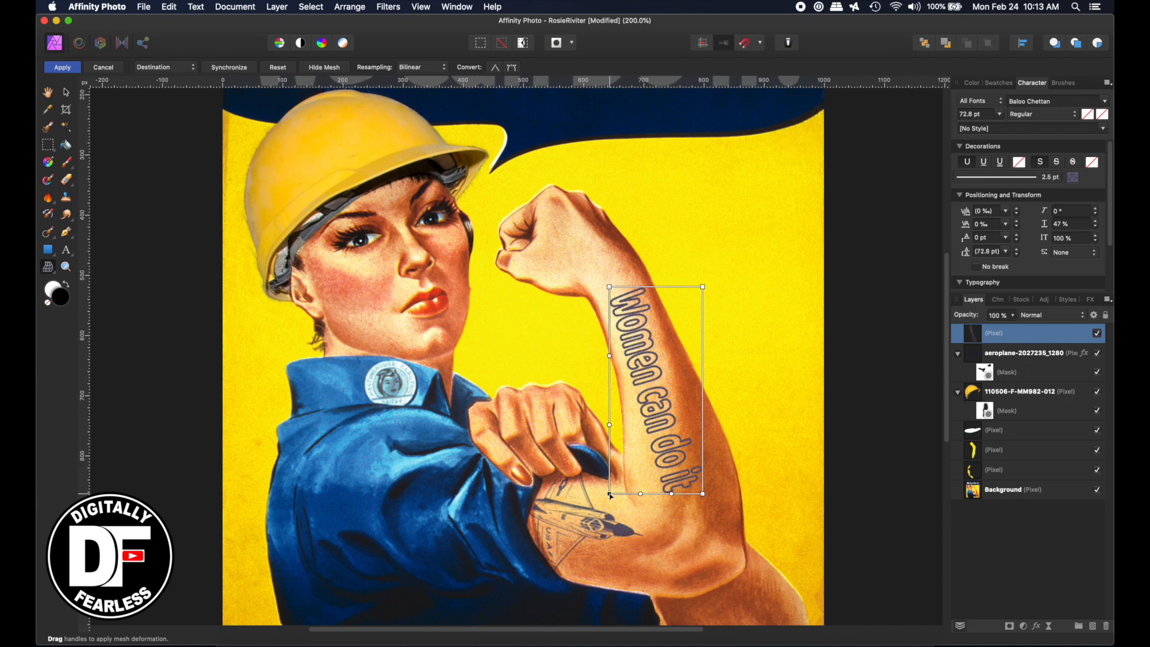
left_click_drag(610, 494, 601, 487)
left_click_drag(594, 421, 620, 347)
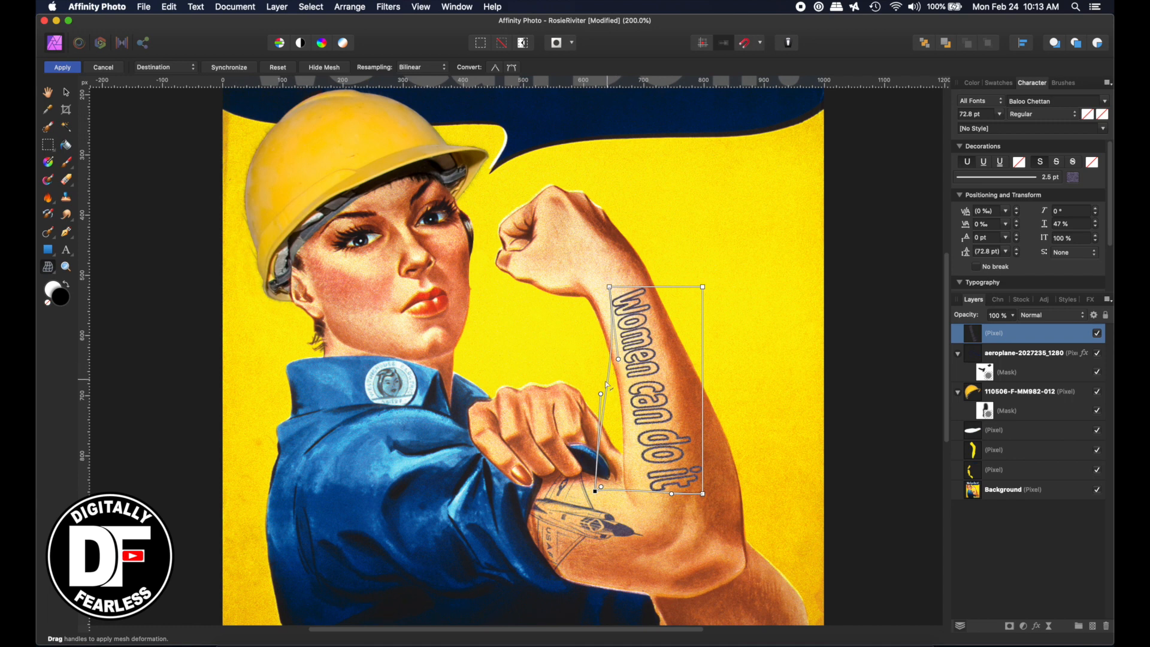
left_click_drag(600, 394, 617, 415)
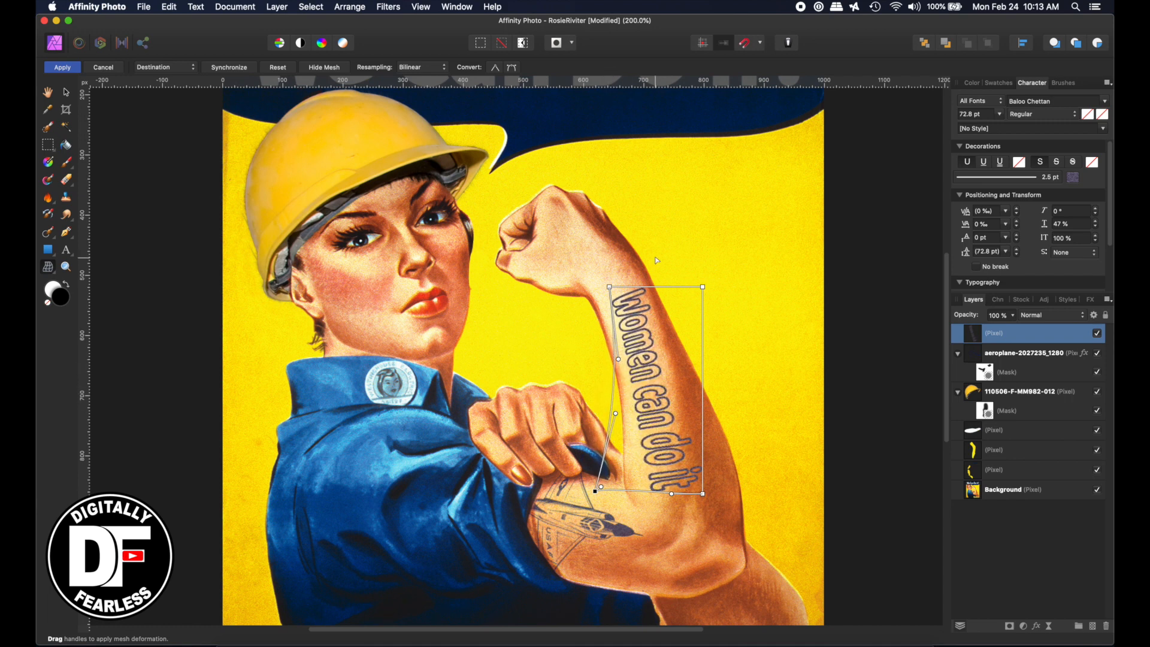
left_click(610, 287)
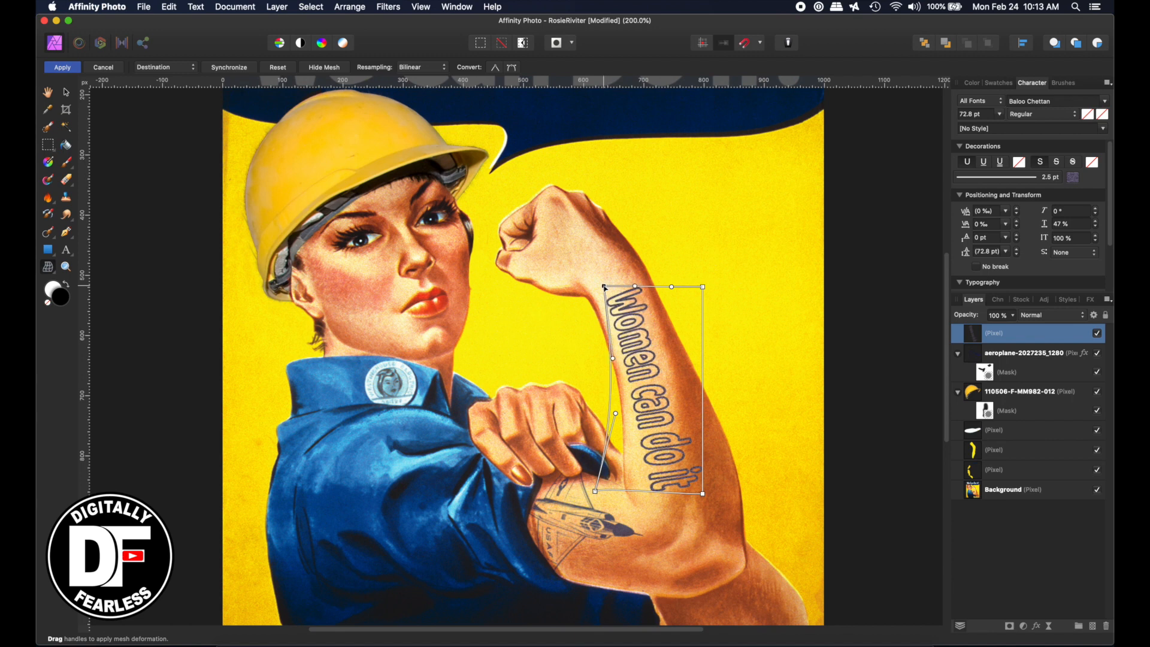
left_click_drag(606, 293, 604, 291)
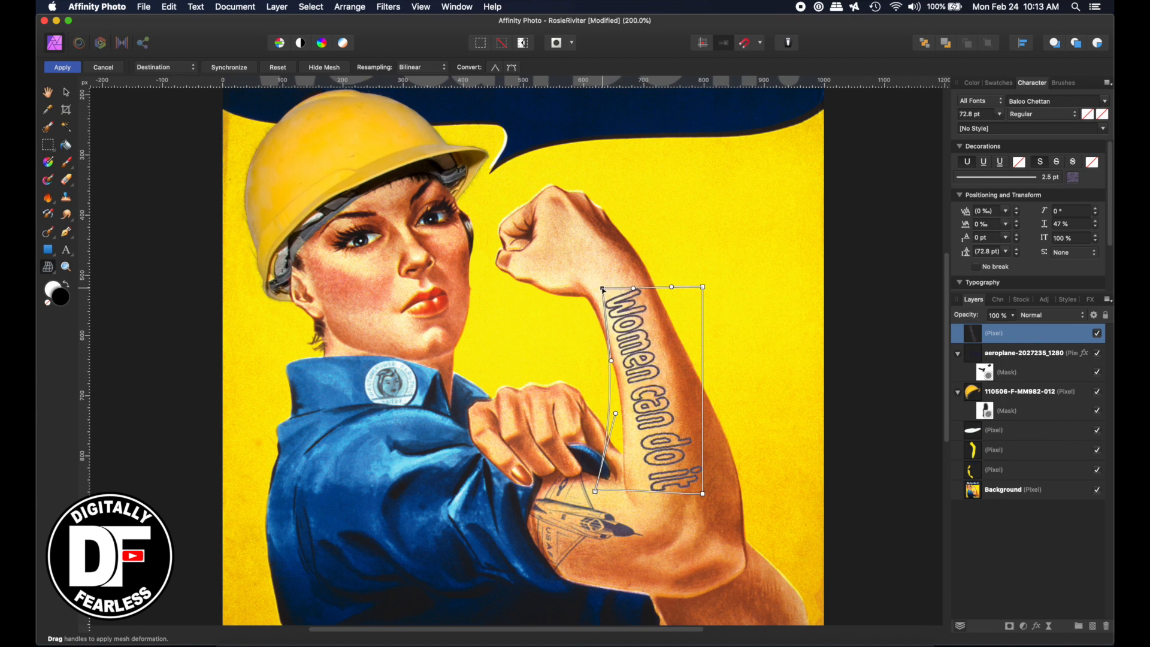
- Pull the lettering mesh's lower corners outward, curve its bottom edge upward, and shift its upper-left corner inward
left_click_drag(706, 496, 707, 494)
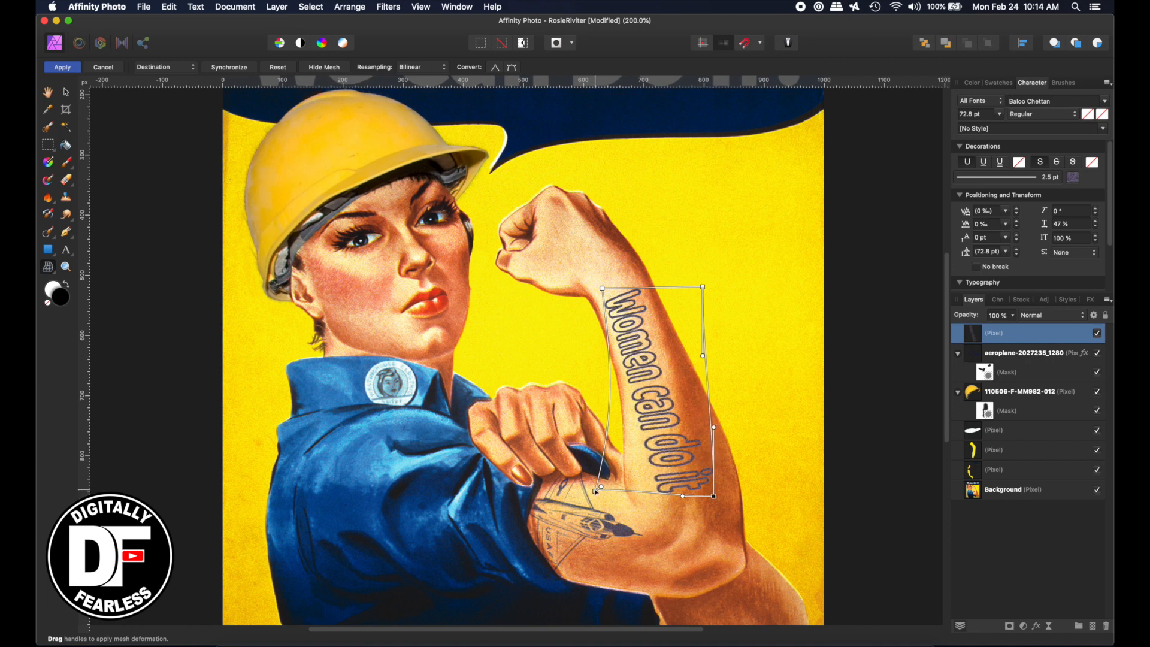
left_click_drag(594, 491, 587, 489)
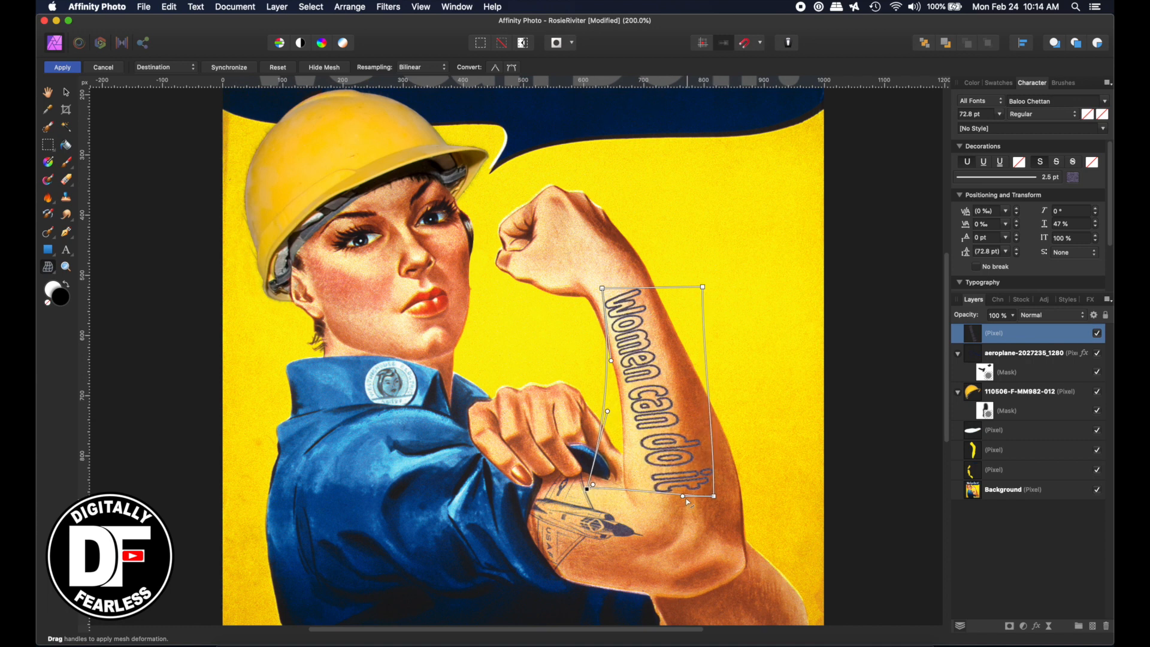
left_click_drag(682, 497, 655, 479)
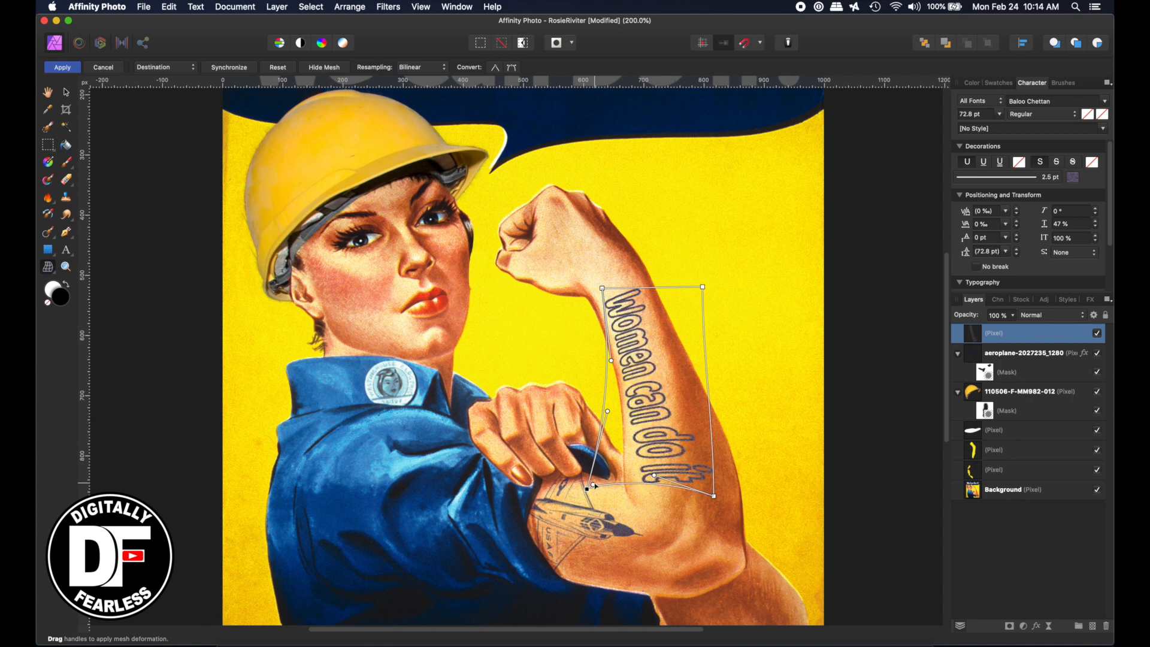
mouse_move(587, 482)
left_mouse_down()
mouse_move(575, 477)
mouse_move(607, 483)
left_mouse_up()
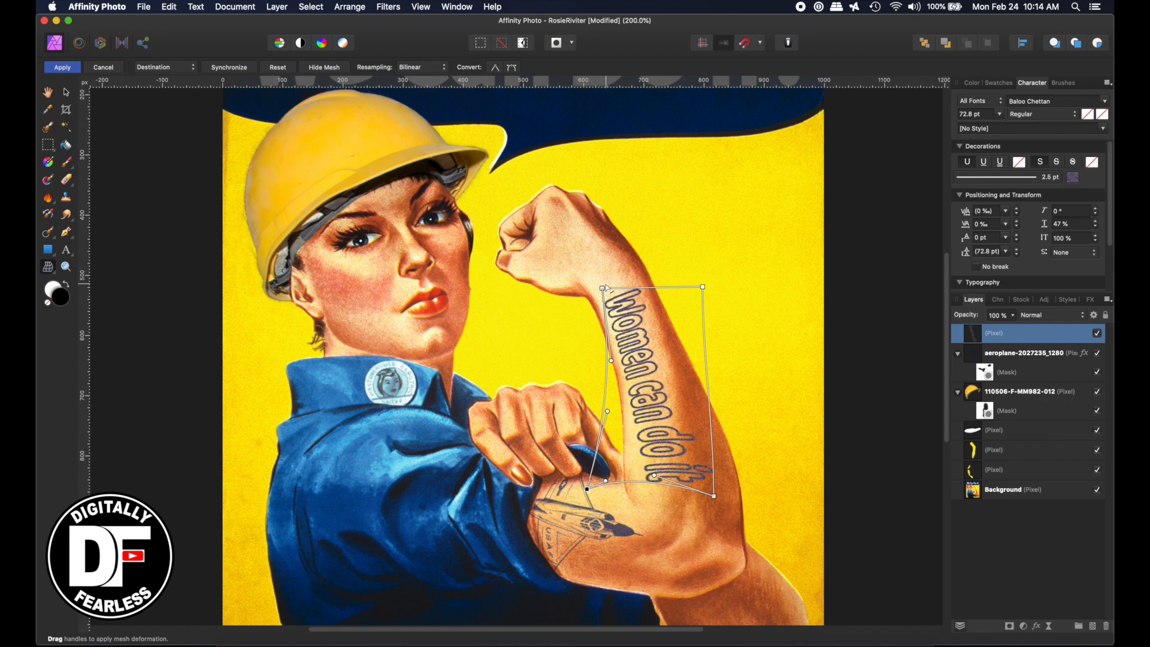
left_click_drag(602, 288, 609, 295)
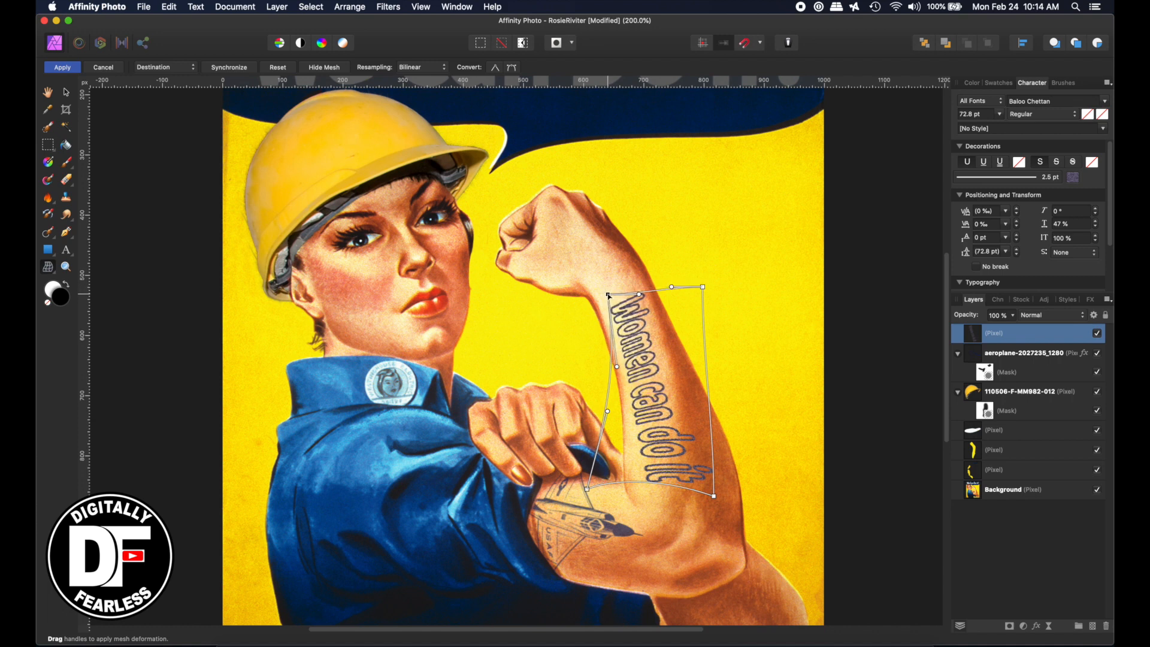
- Reshape the lettering mesh's right edge along the outer forearm, moving both right corners outward and bending the edge between them
left_click(703, 288)
mouse_move(705, 290)
left_mouse_down()
mouse_move(678, 295)
mouse_move(687, 303)
mouse_move(687, 278)
mouse_move(712, 300)
left_mouse_up()
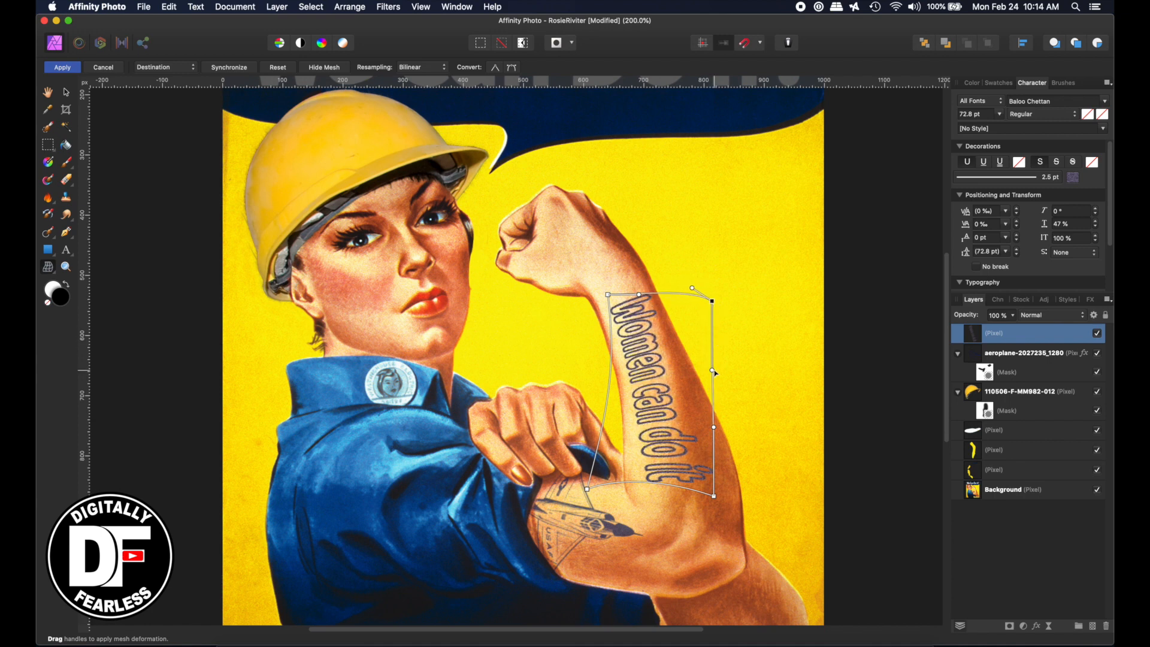
left_click_drag(715, 371, 705, 342)
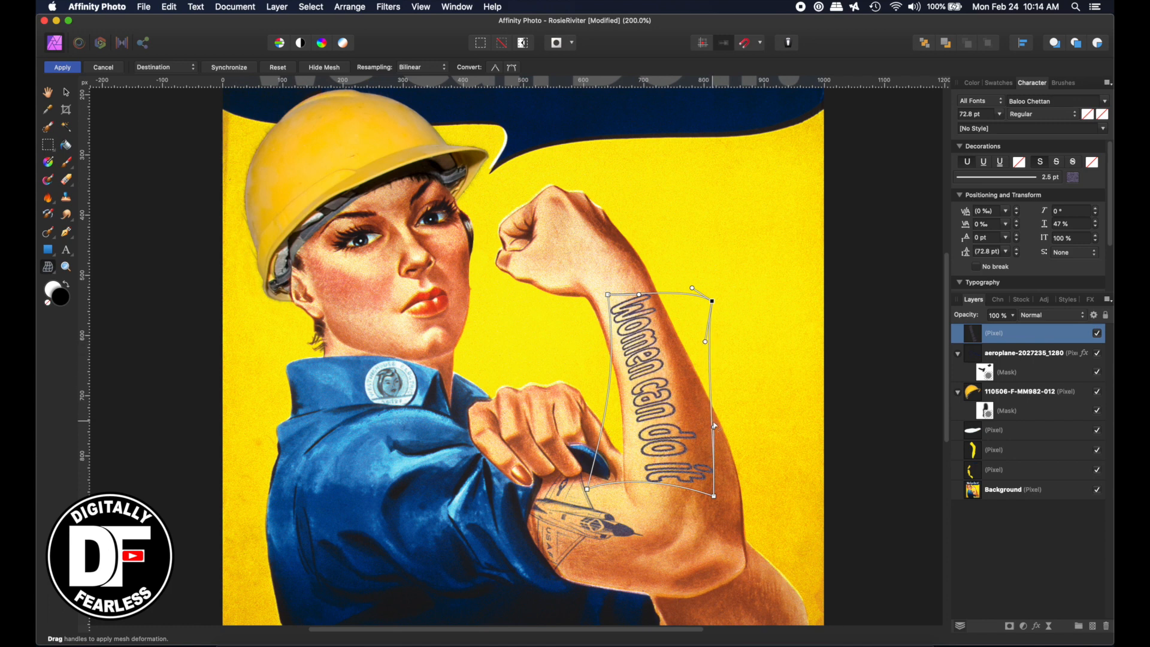
left_click_drag(714, 426, 725, 429)
left_click_drag(713, 496, 726, 497)
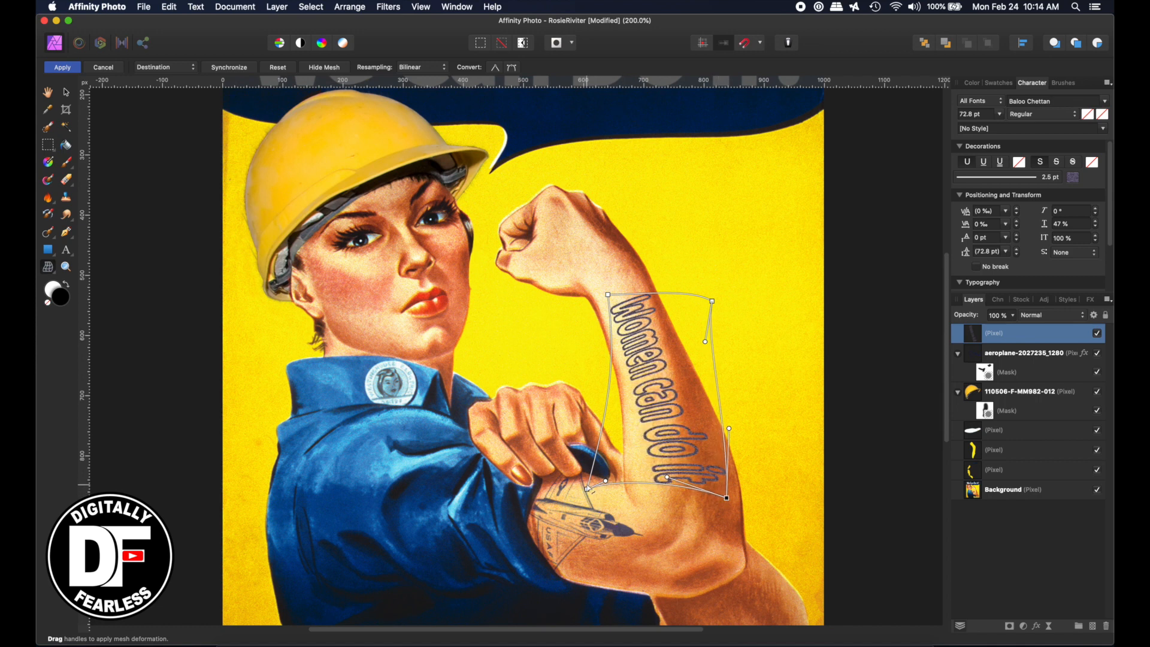
- Stretch the lettering mesh's lower-left corner outward, bend its left edge back onto the forearm, and lower its upper-left corner slightly
left_click_drag(587, 488, 571, 491)
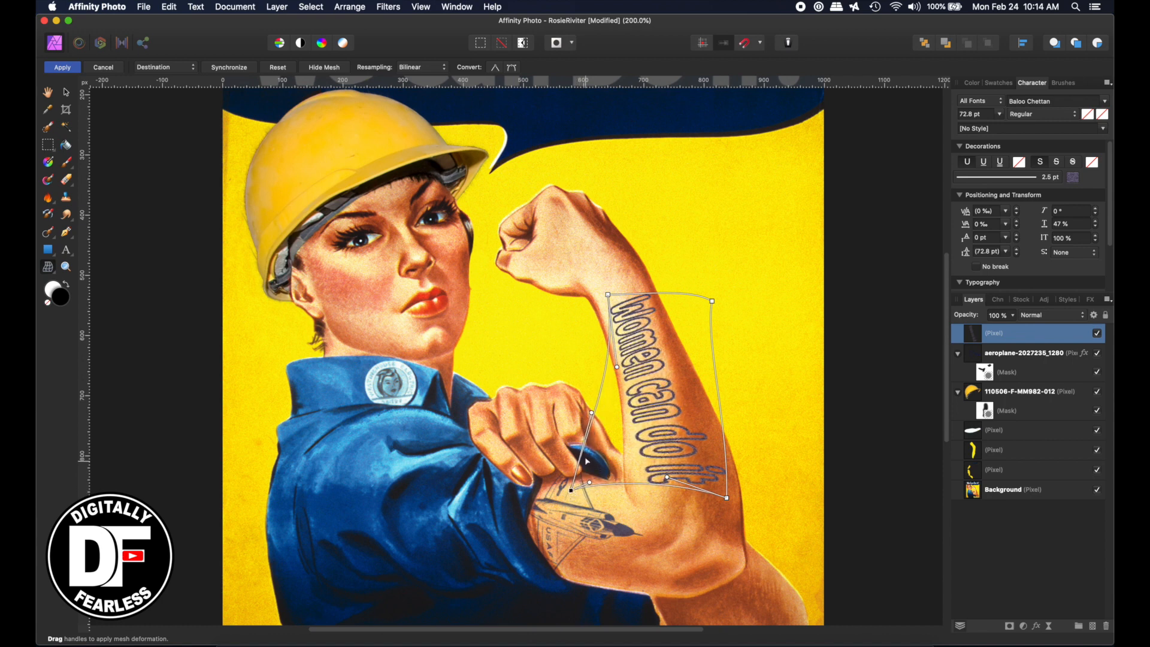
left_click_drag(591, 412, 617, 409)
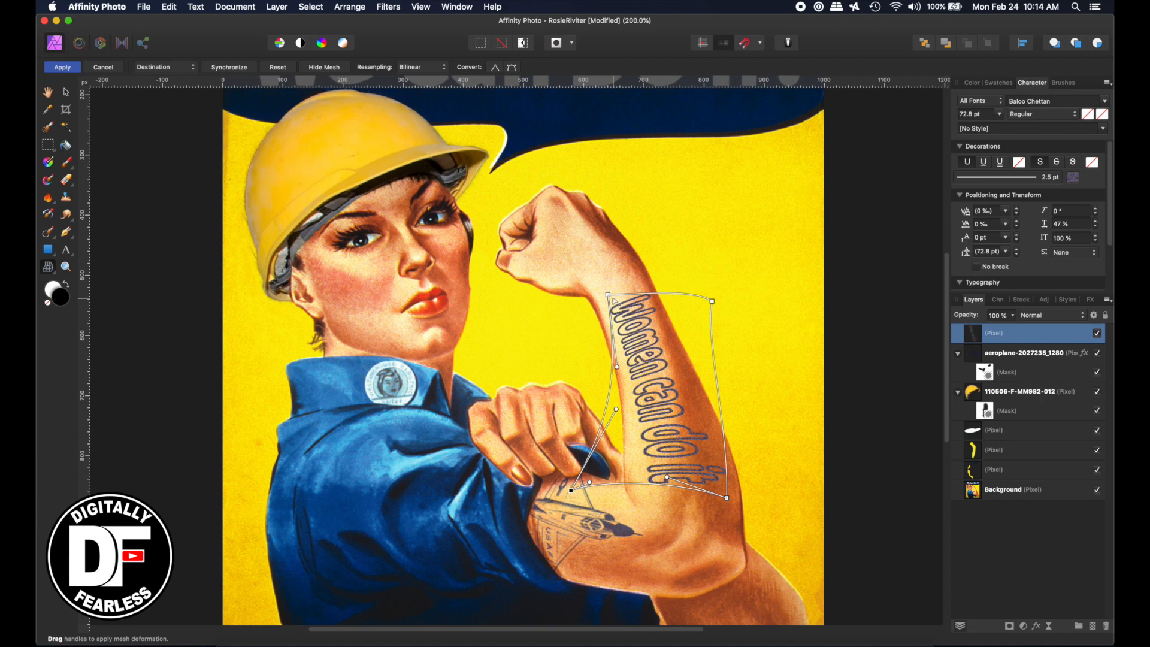
left_click_drag(609, 295, 607, 299)
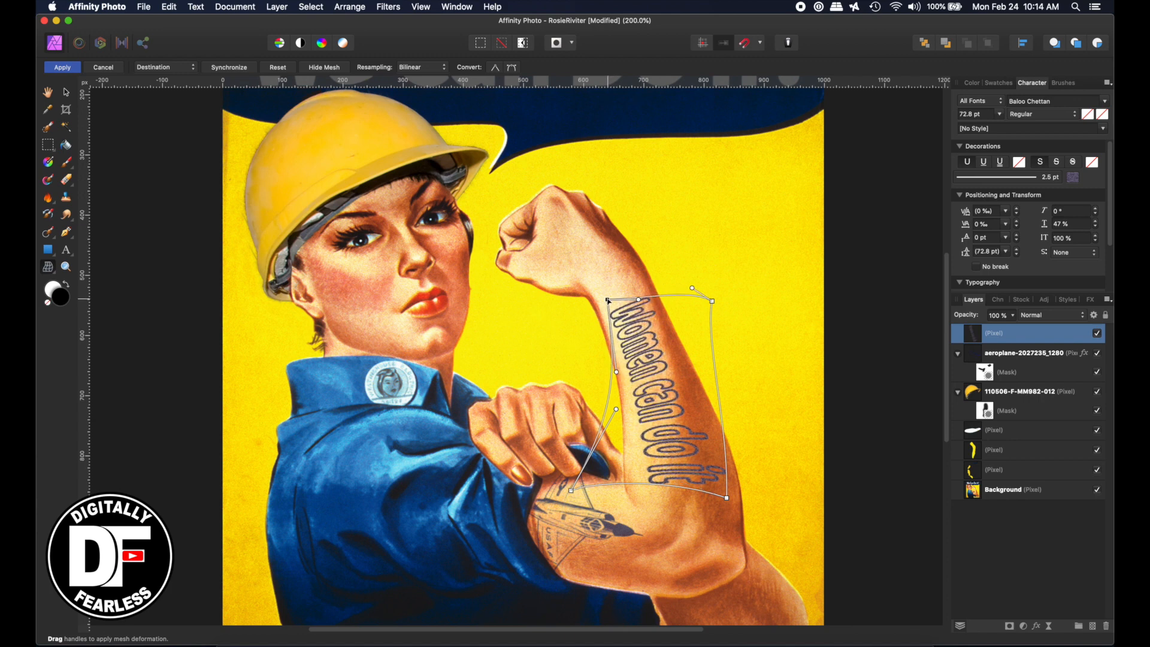
left_click(570, 490)
left_click_drag(569, 491, 563, 488)
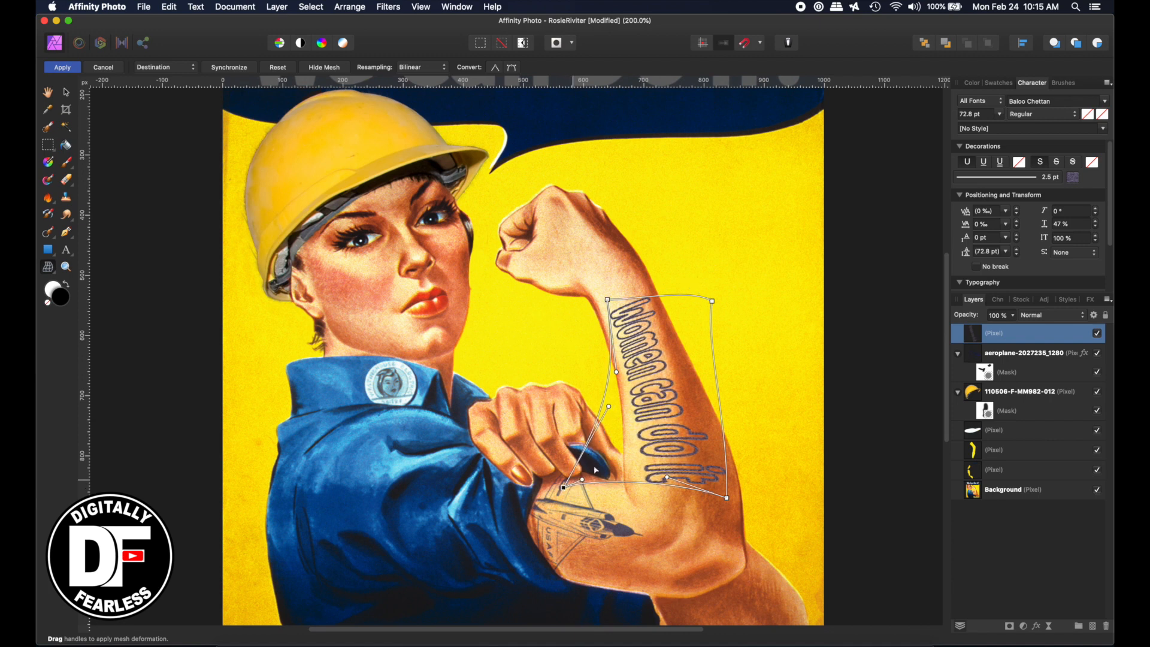
key("super+z")
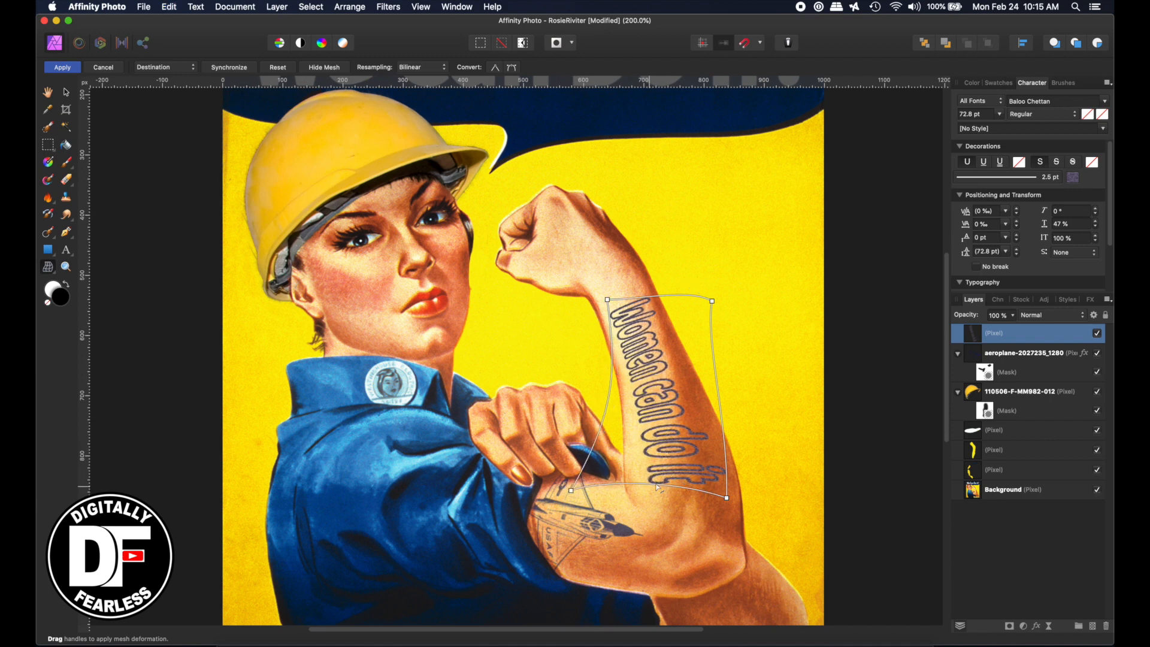
- Refine the curve of the lettering mesh's bottom edge and apply the mesh warp
left_click(727, 498)
left_click_drag(667, 477, 652, 477)
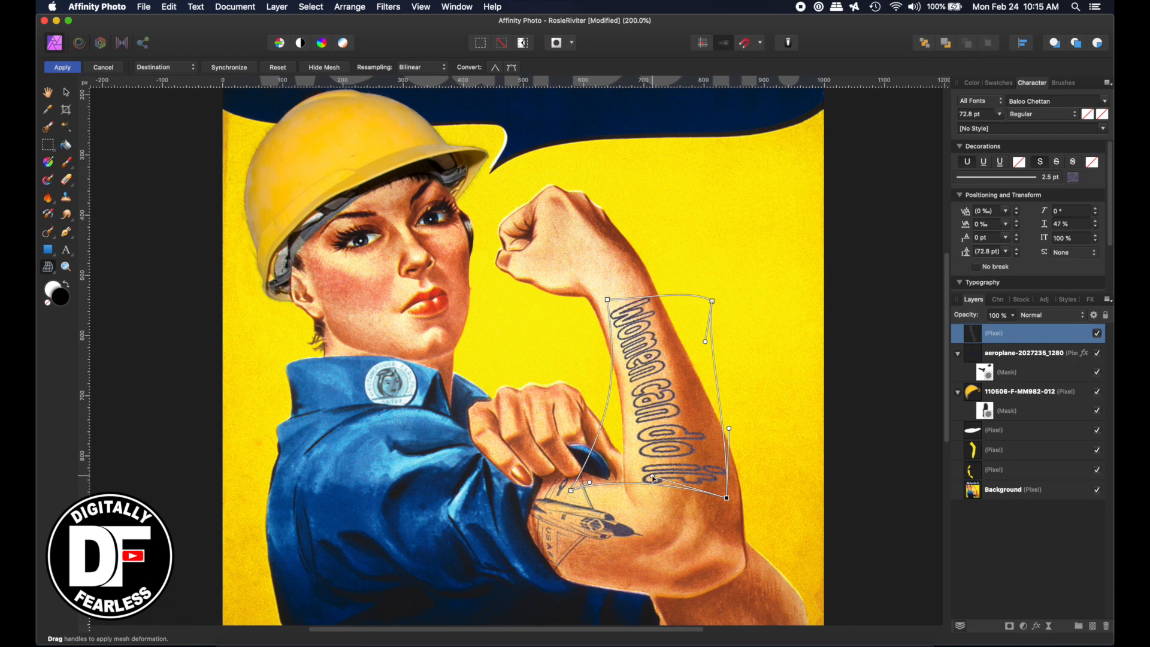
left_click(63, 68)
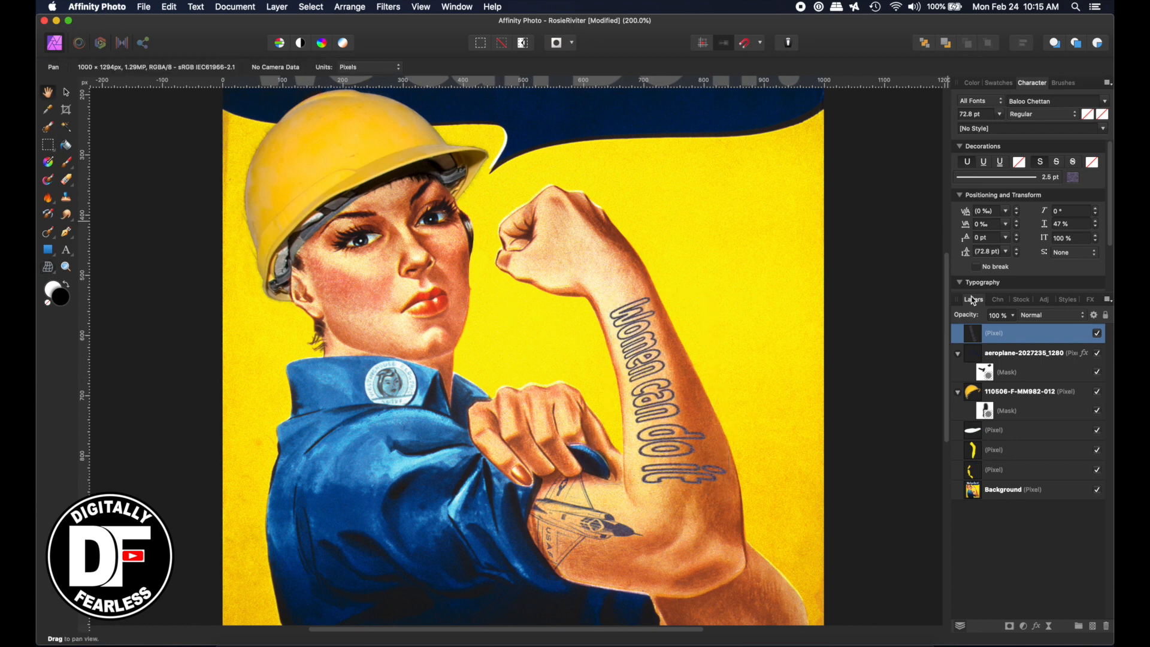
- Lower the warped lettering layer's opacity to 76% and fit the whole poster in view
left_click_drag(967, 316, 954, 310)
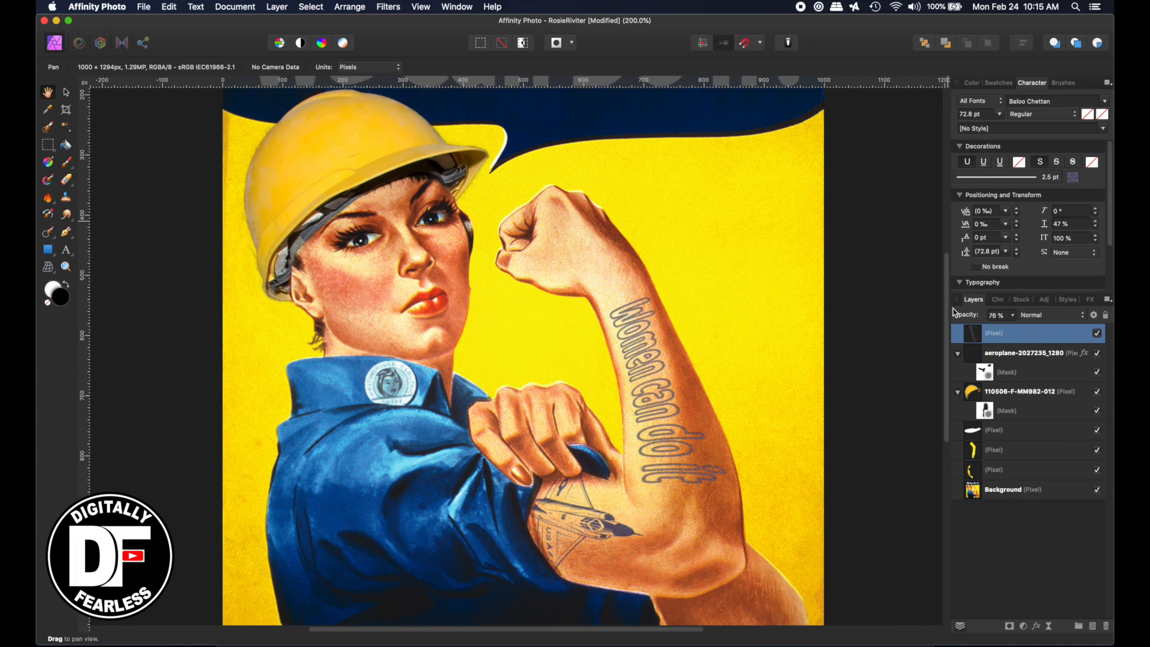
double_click(44, 95)
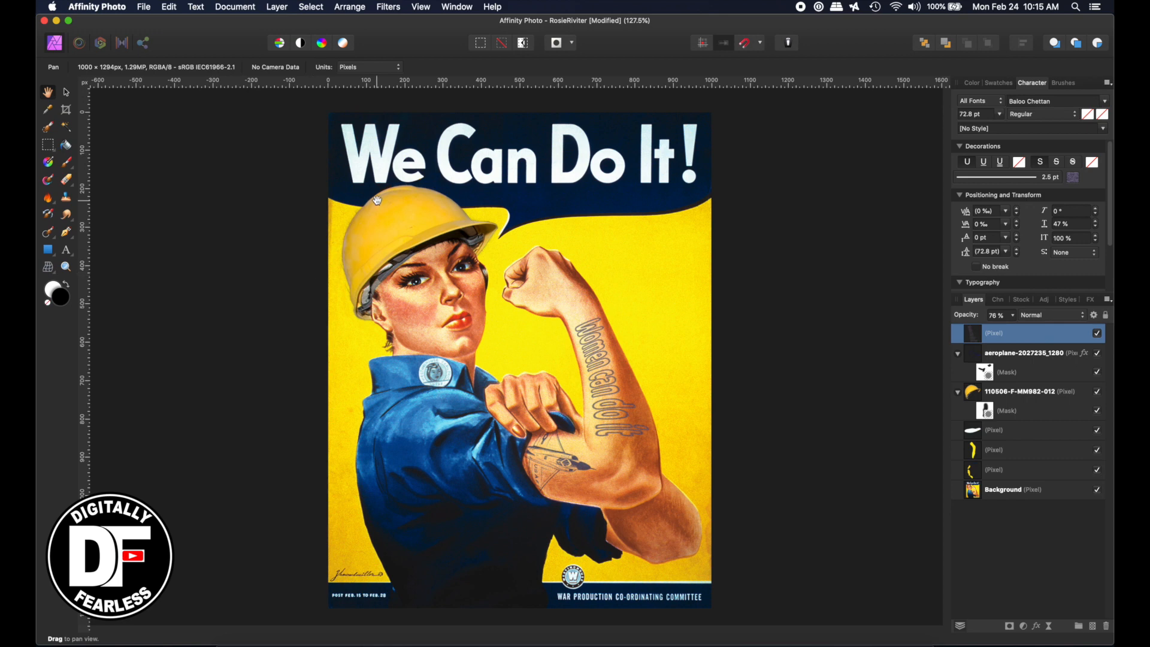
- Add a Color Overlay layer effect to the hard hat layer and set its blend mode to Color
left_click(66, 92)
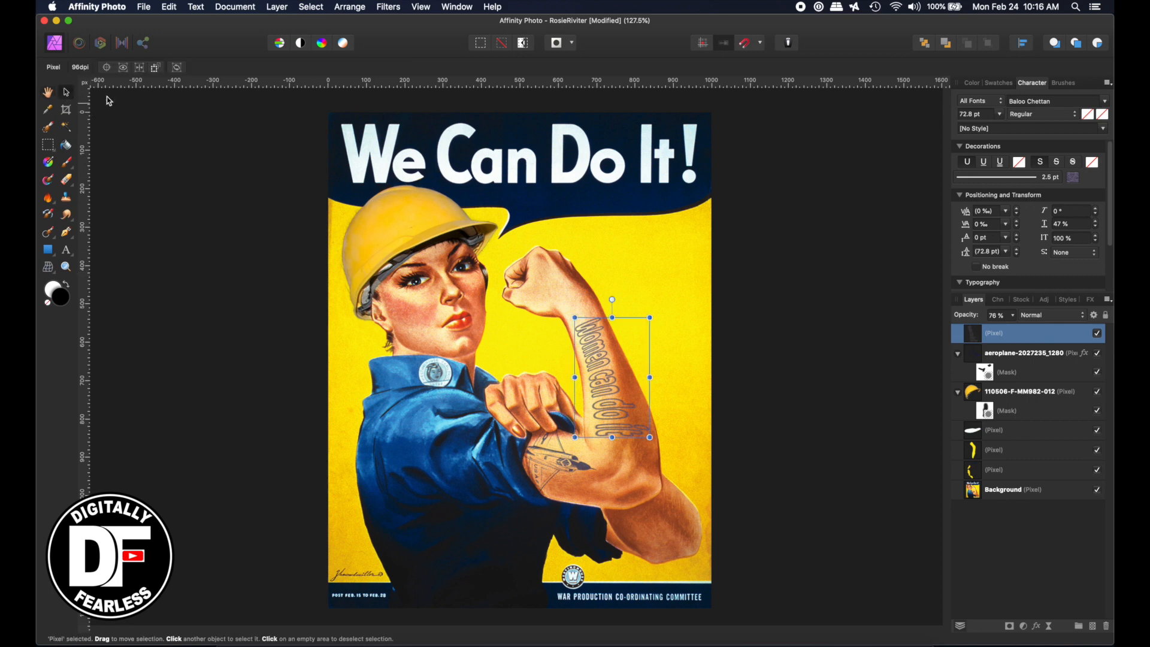
left_click(405, 222)
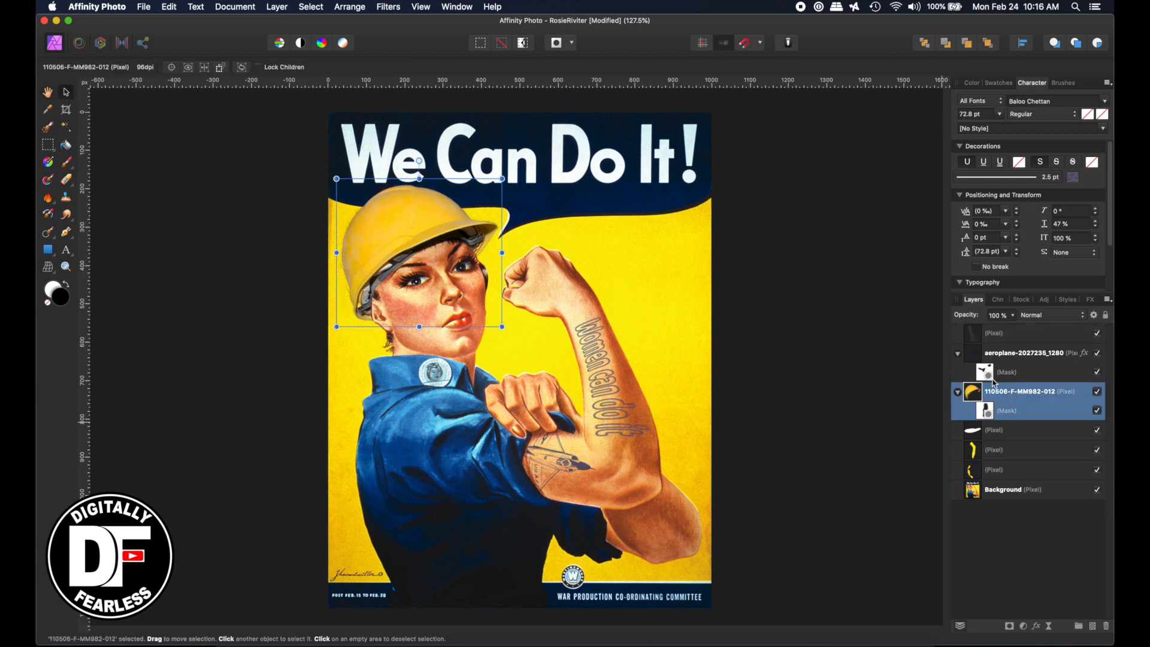
left_click(1036, 627)
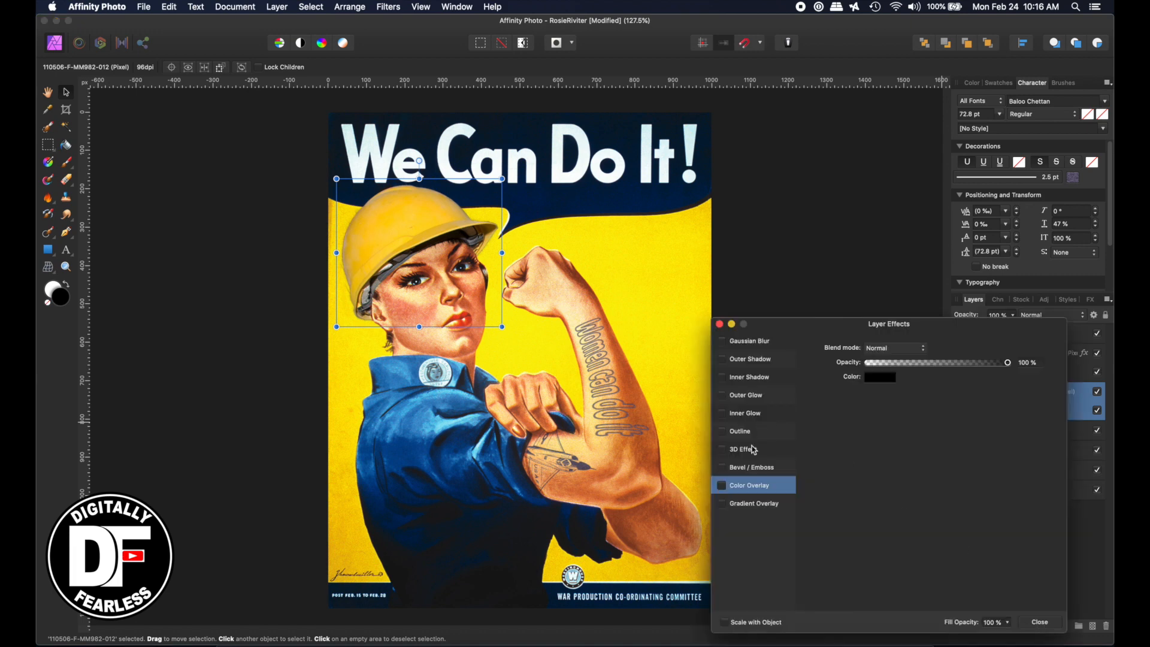
left_click(723, 488)
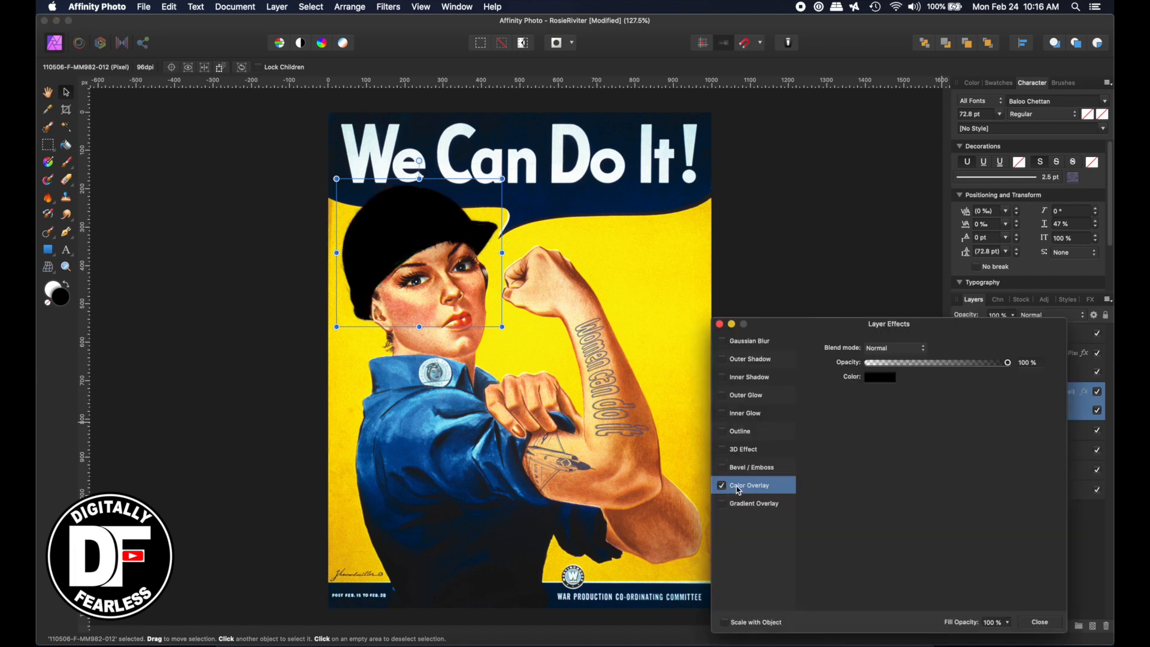
left_click(894, 348)
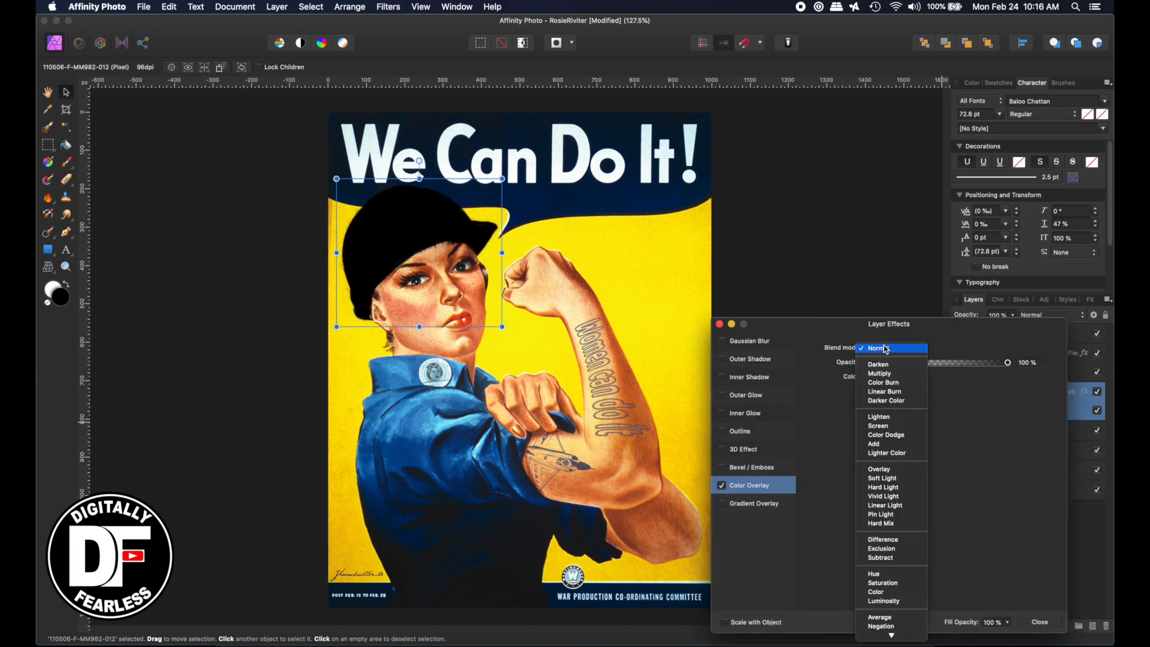
left_click(873, 596)
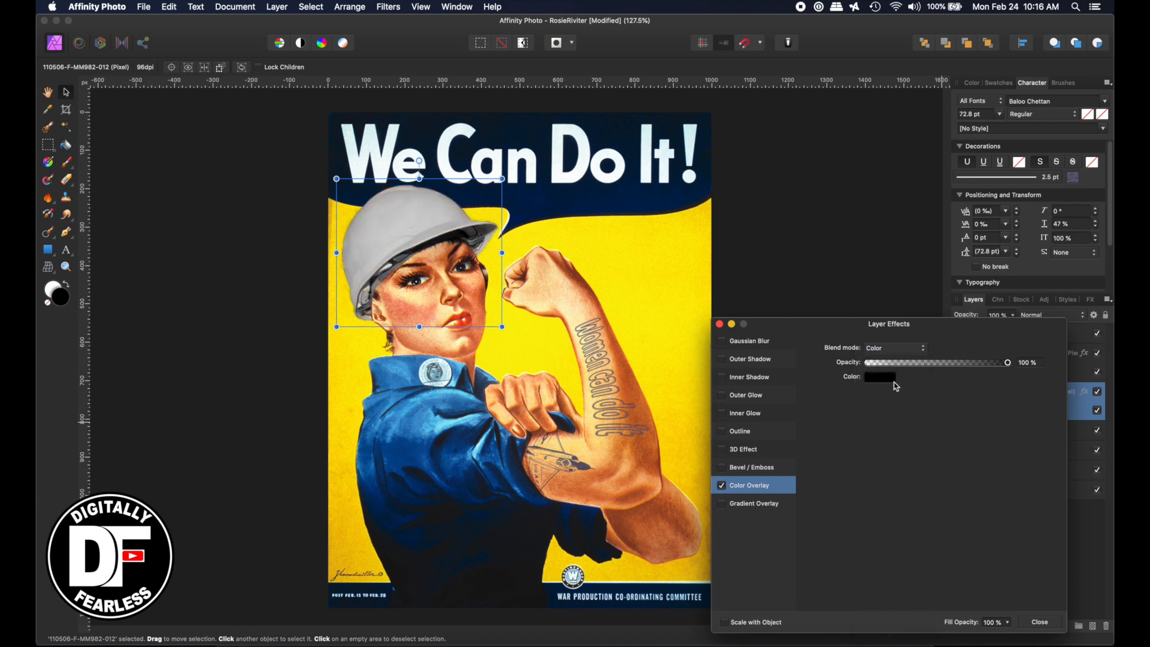
- Set the hard hat's overlay colour to pure red, H 0, S 100, L 50
left_click(881, 387)
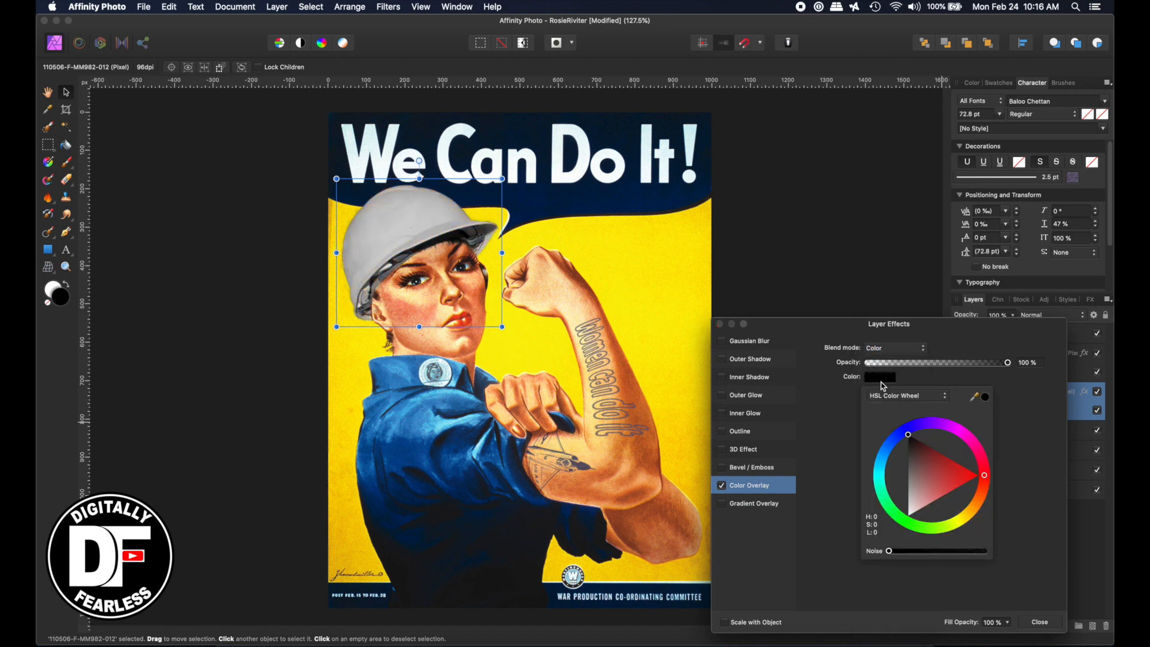
left_click(953, 474)
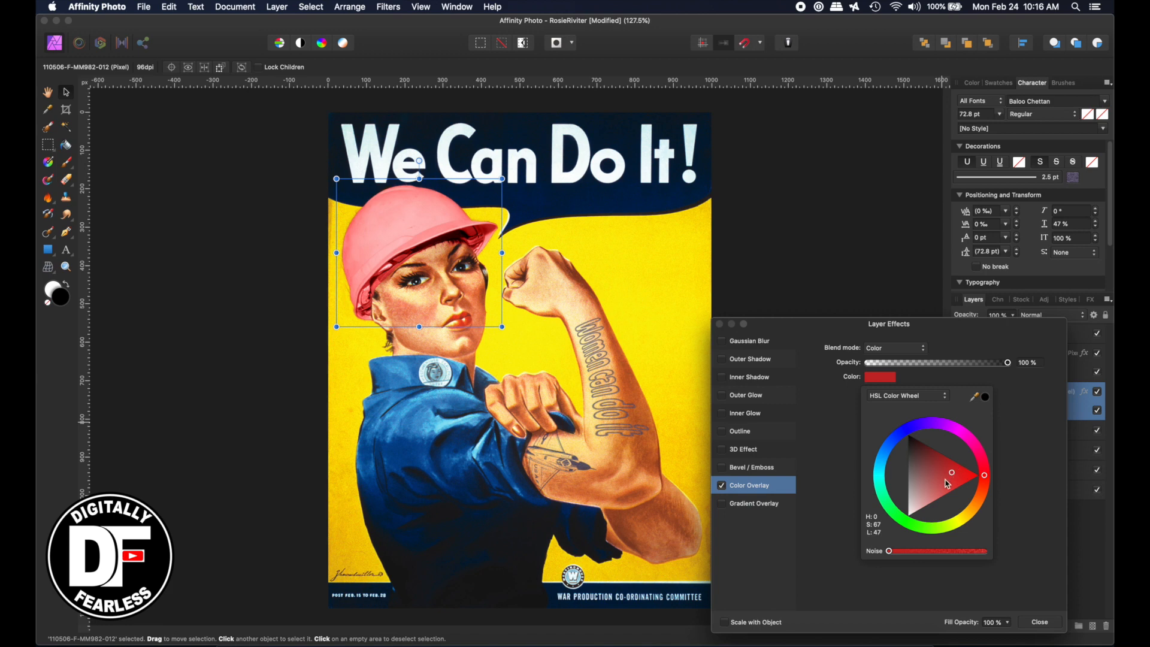
left_click(929, 464)
left_click_drag(929, 465, 987, 473)
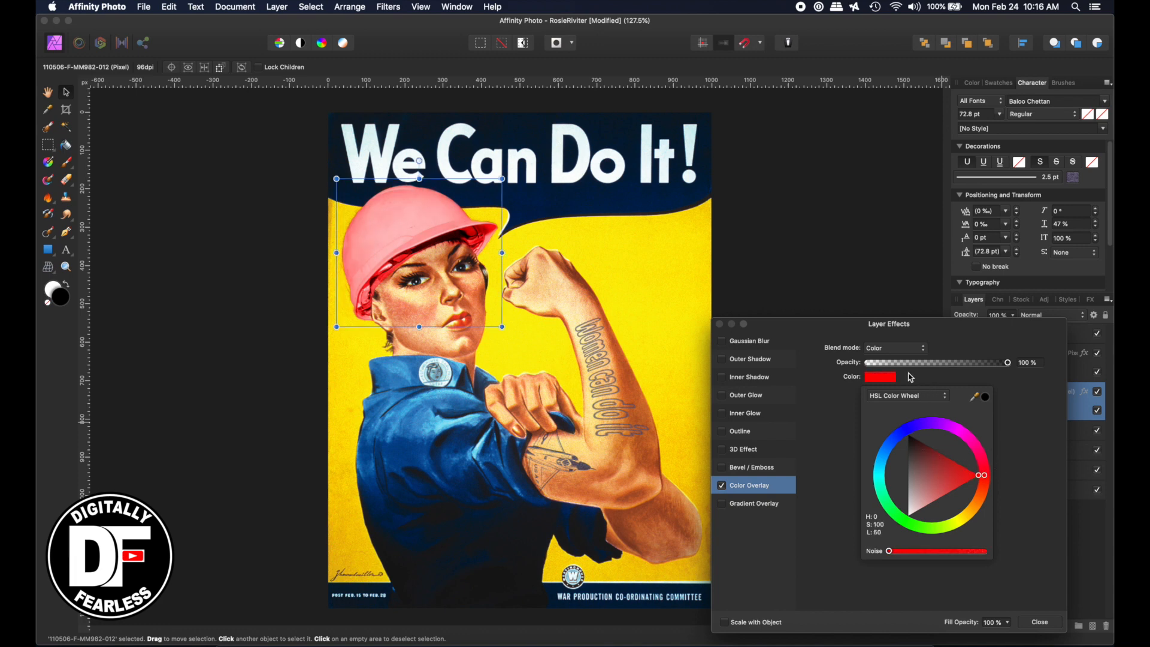
- Preview different blend modes for the hard hat's red Color Overlay, including Luminosity, Vivid Light, Soft Light, Overlay, Screen and Linear Burn
left_click(903, 353)
key("Down")
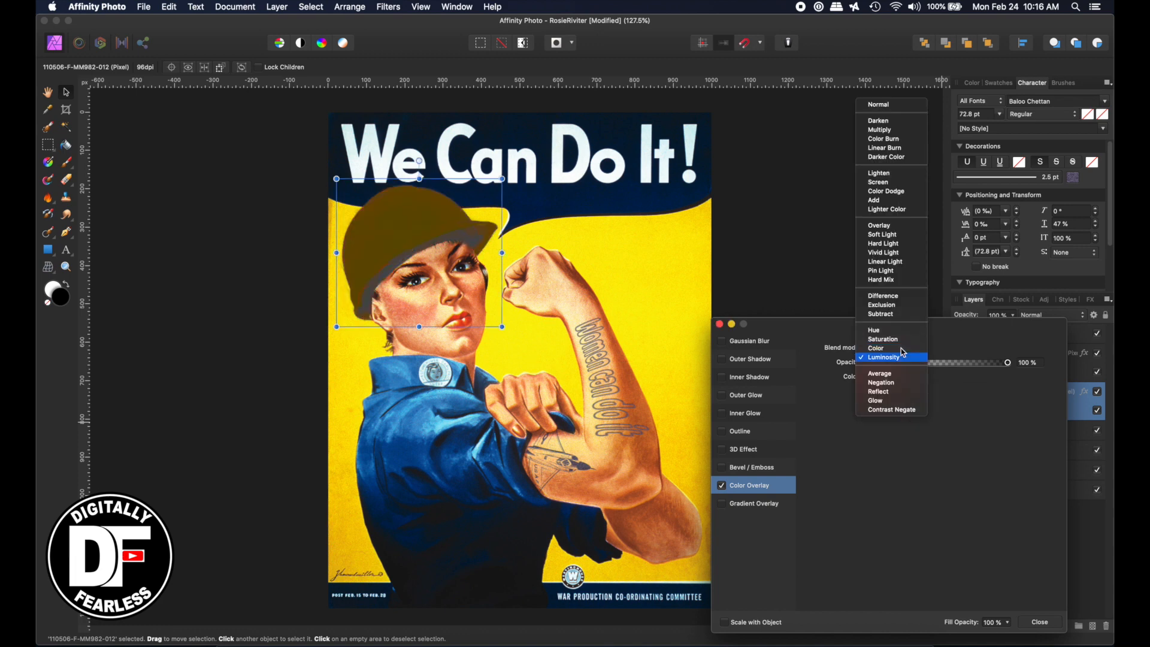
key("Up")
key("Up")
key("Up")
key("Up")
key("Up")
key("Up")
key("Up")
key("Up")
key("Up")
key("Up")
key("Up")
key("Up")
key("Up")
key("Up")
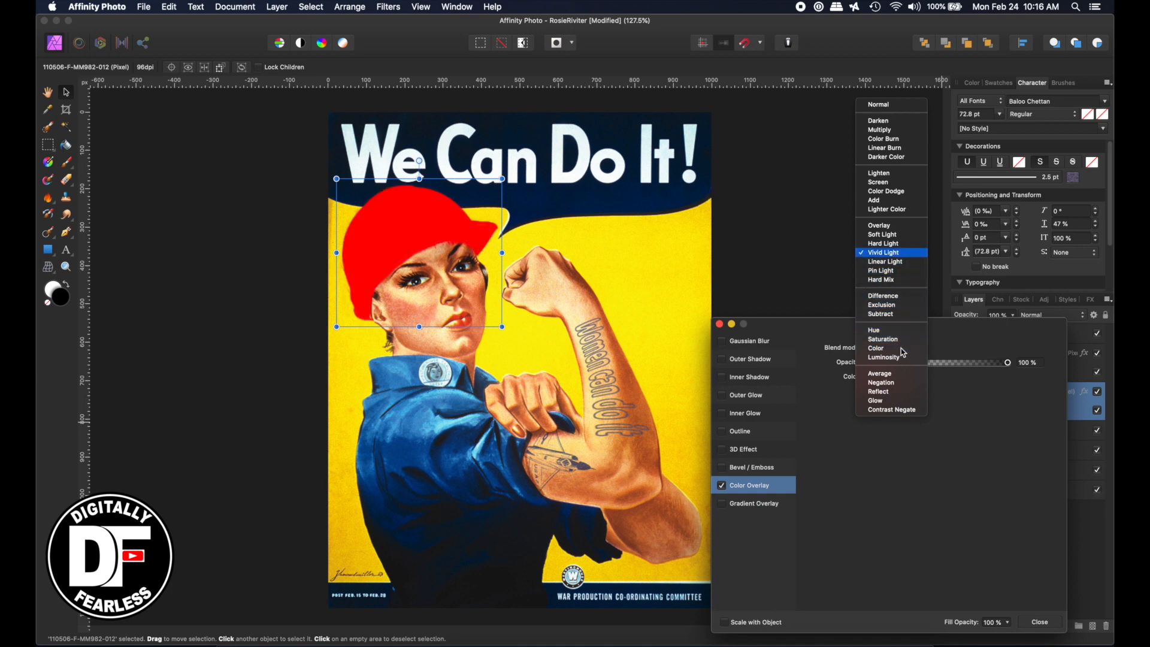
key("Down")
key("Down")
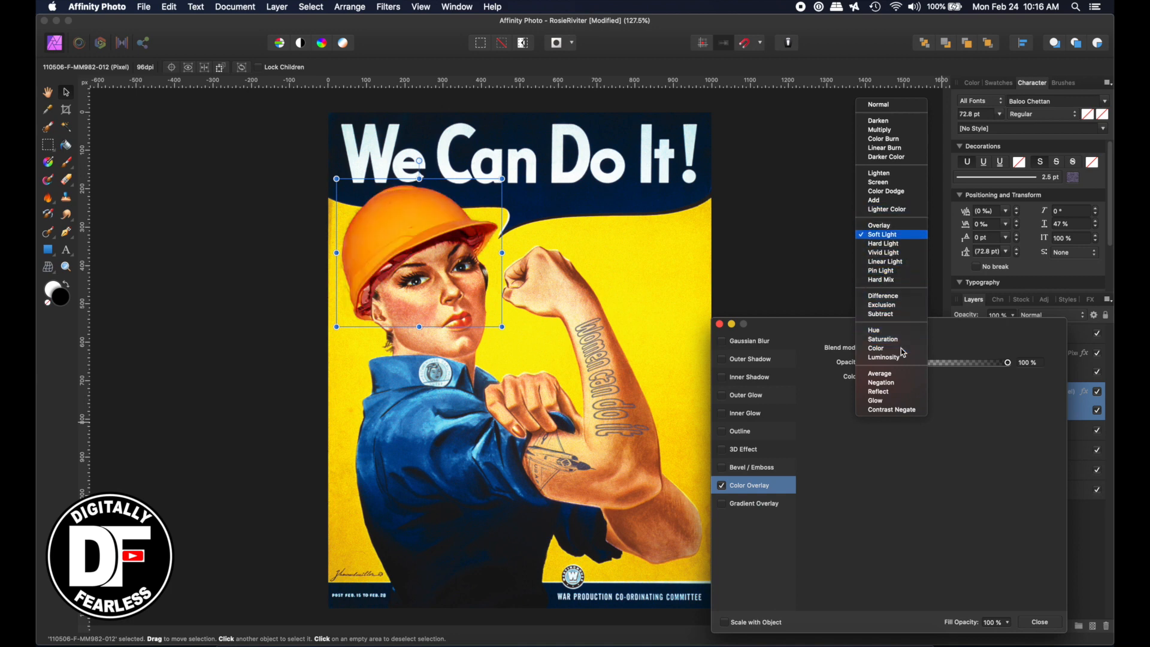
key("Down")
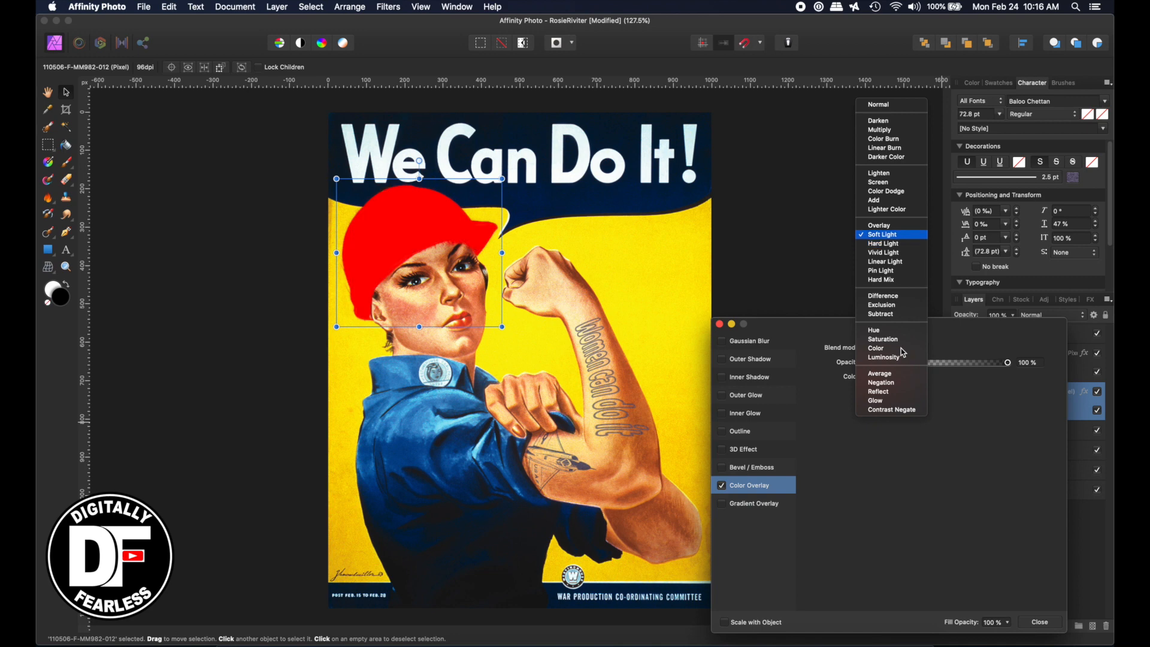
key("Up")
key("Up")
key("Up")
key("Down")
key("Down")
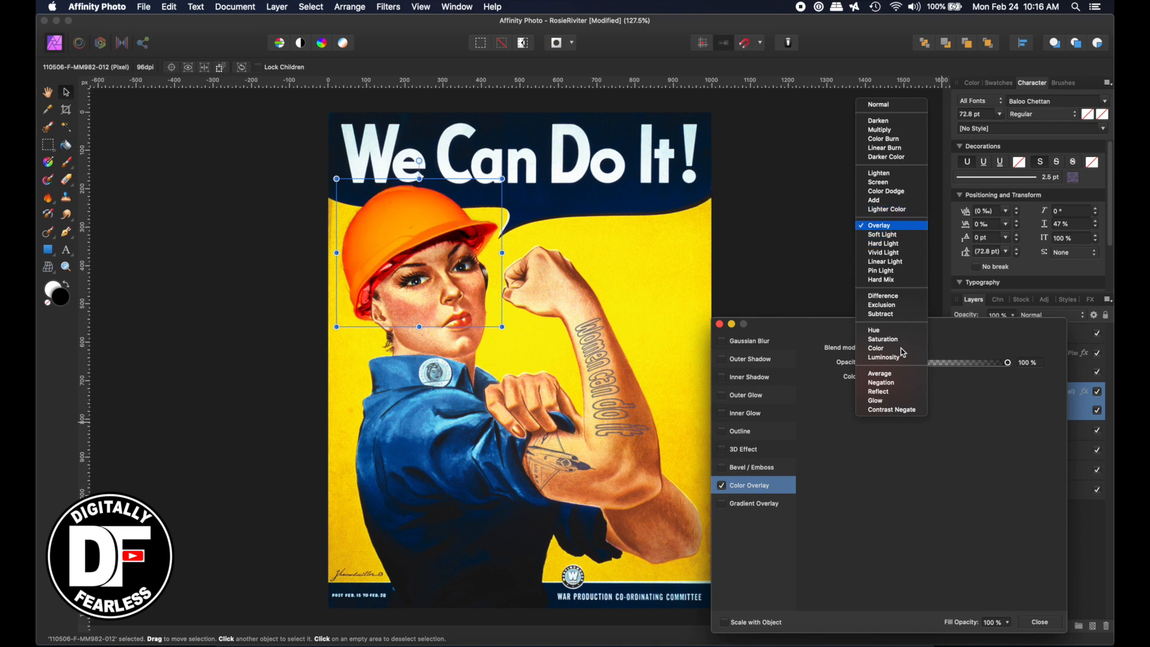
key("Up")
key("Down")
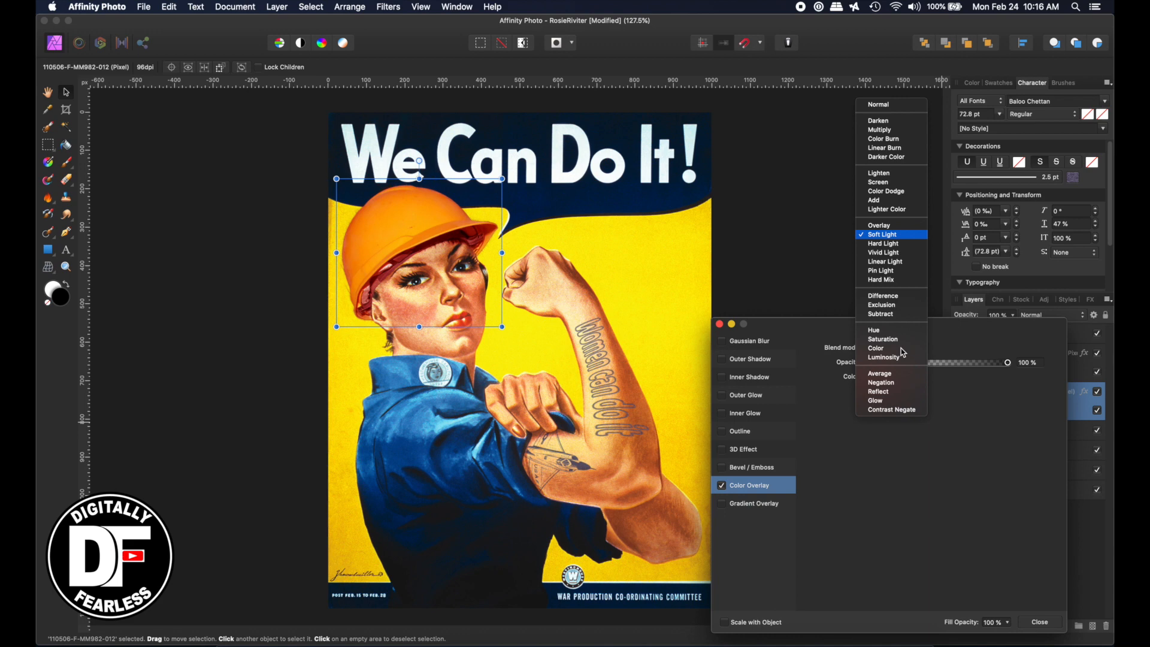
key("Down")
key("Up")
key("Up")
key("Up")
key("Up")
key("Up")
key("Up")
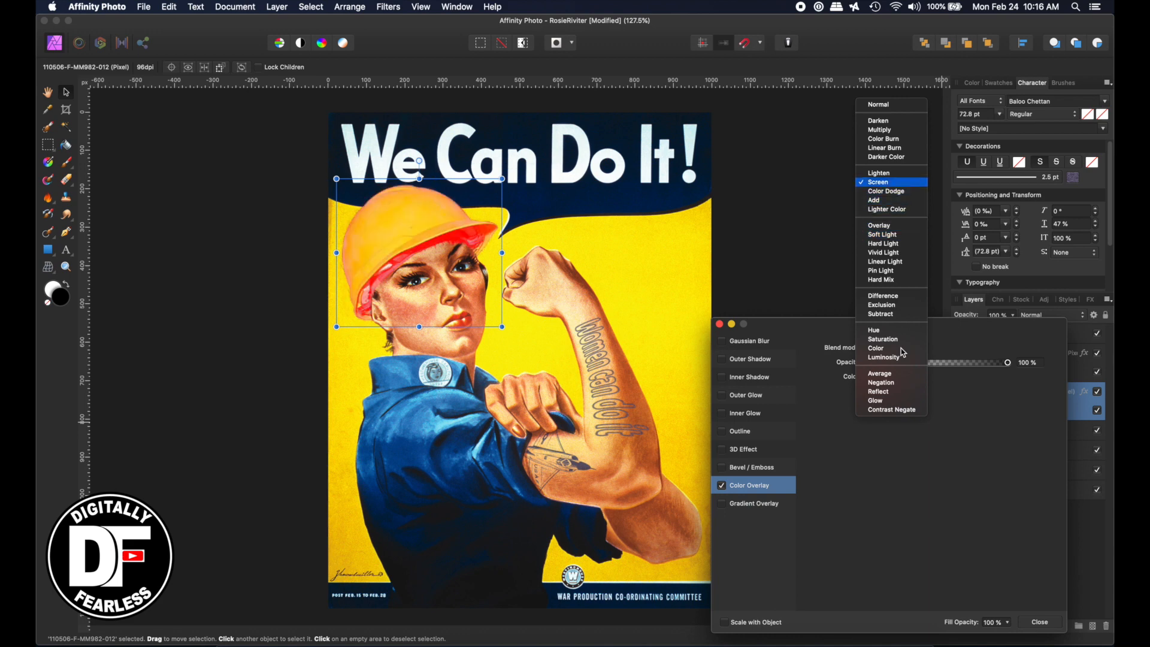
key("Up")
key("Up")
key("Up")
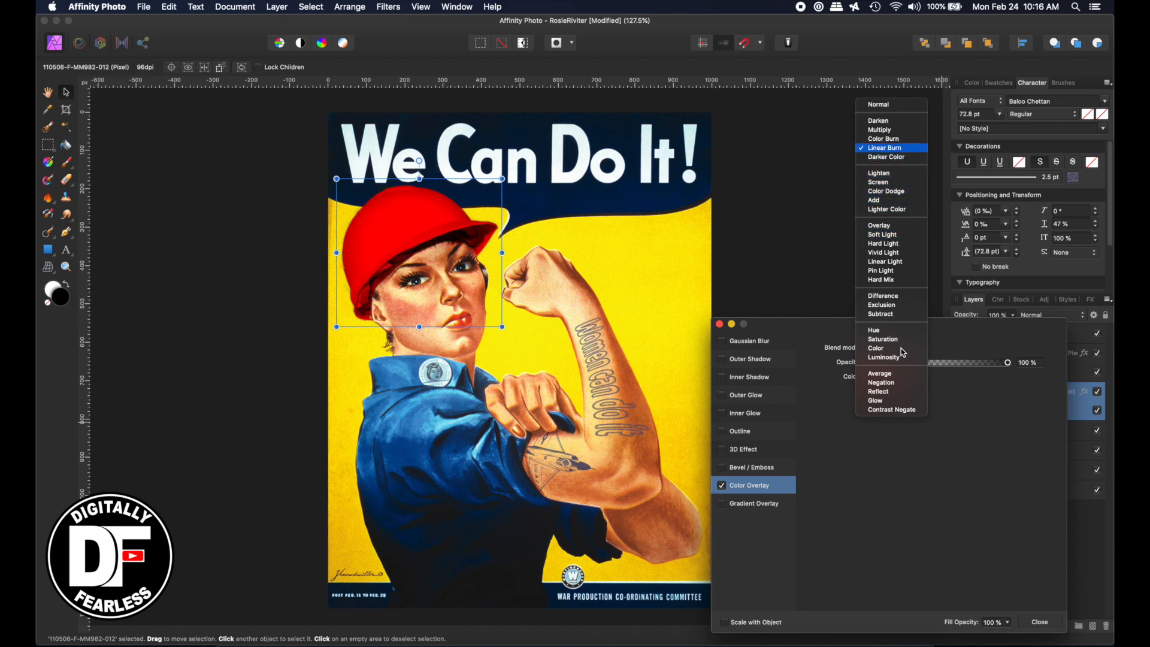
key("Up")
key("Down")
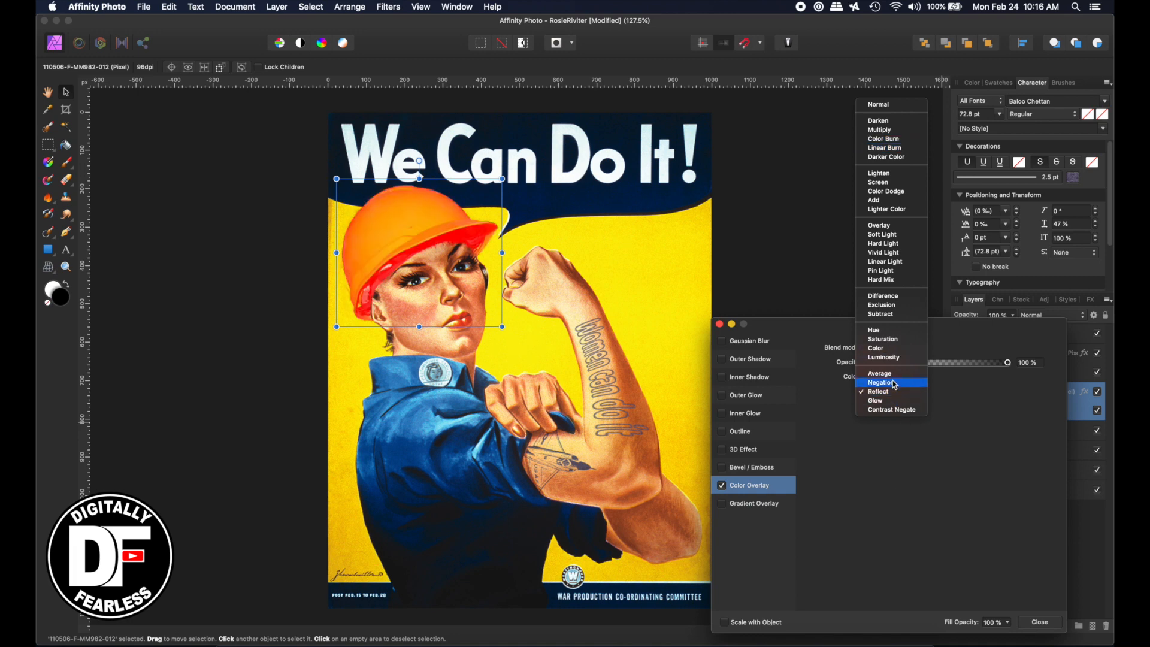
- Set the hard hat's Color Overlay to Color Burn blend mode at 74% opacity and close the layer effects
left_click(879, 141)
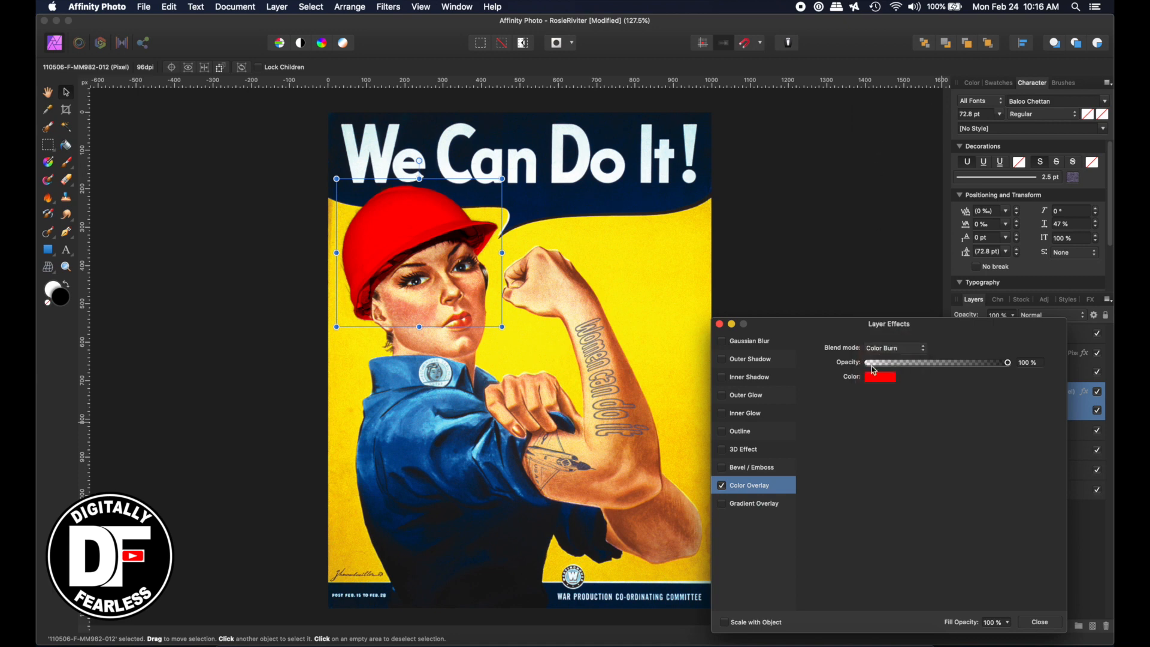
left_click_drag(1008, 363, 972, 362)
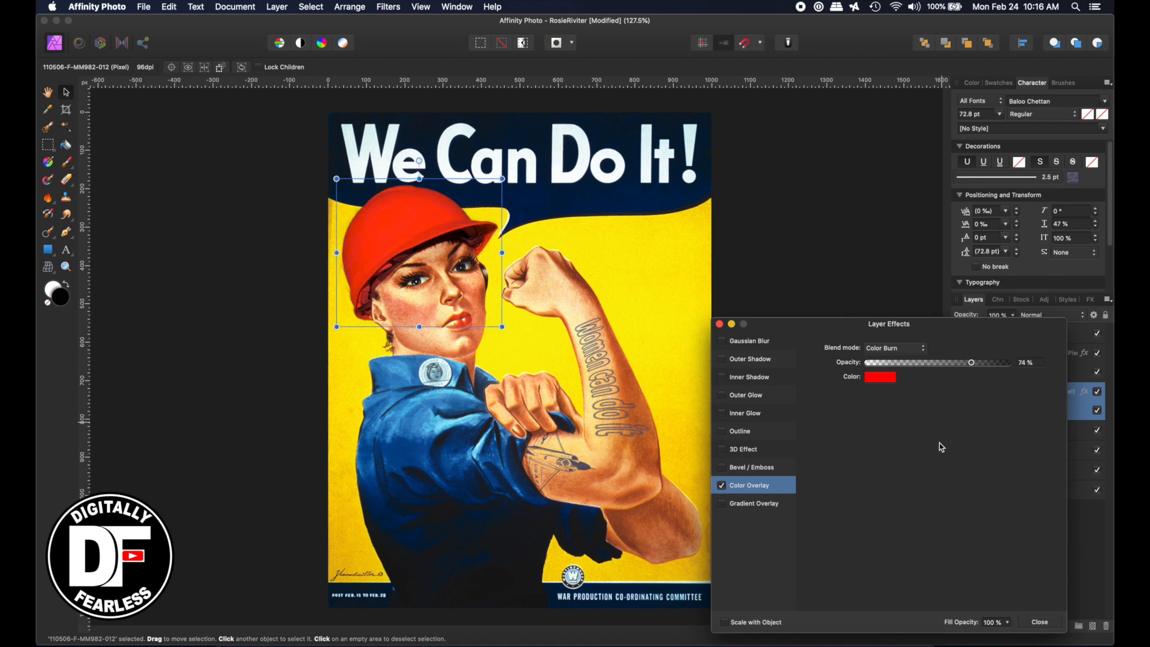
left_click(1040, 622)
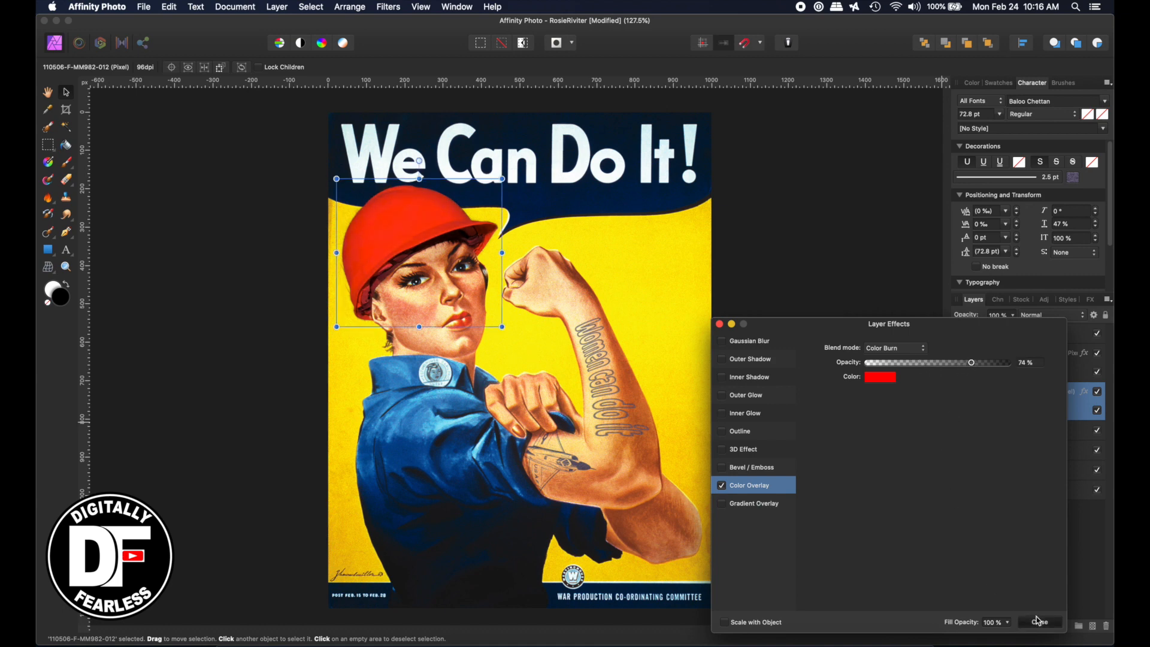